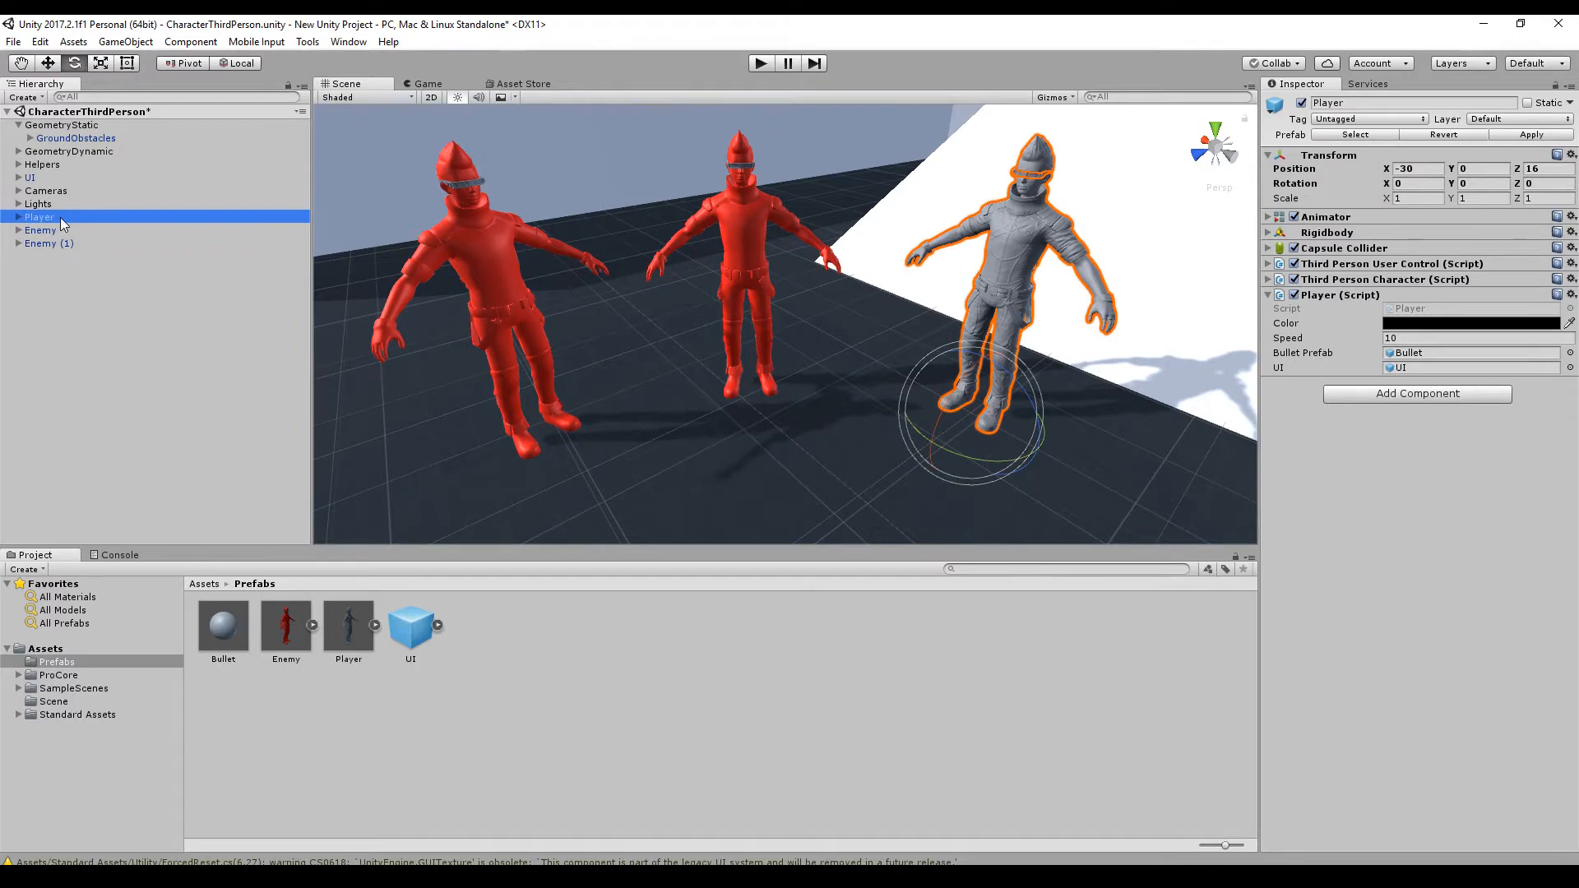
Compare the script properties of the Player and Enemy objects in the scene.
left_click(52, 233)
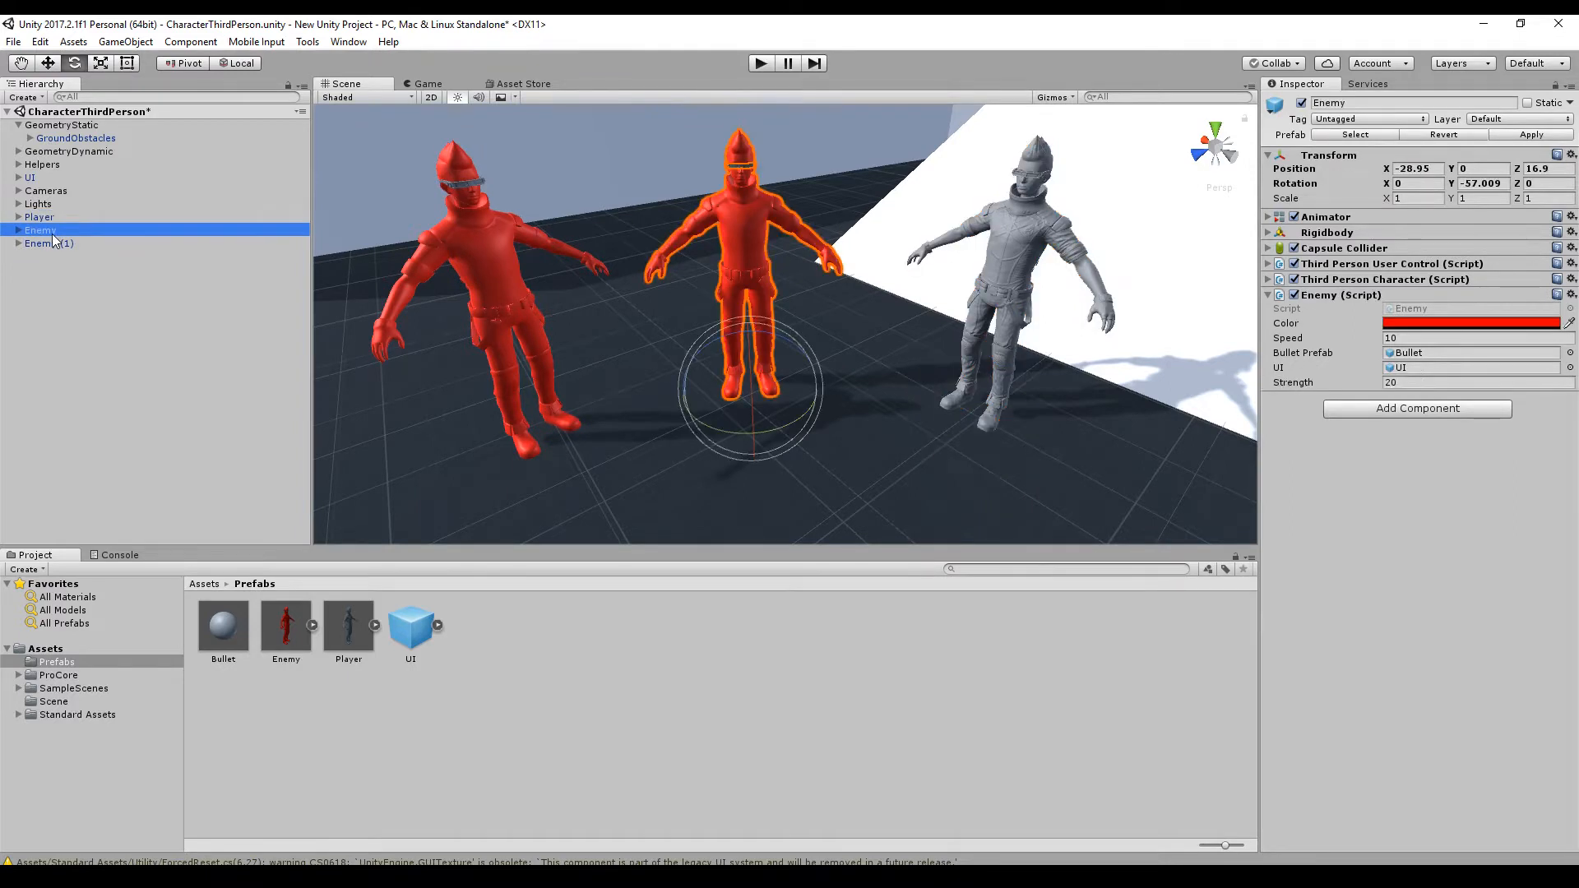
left_click(50, 218)
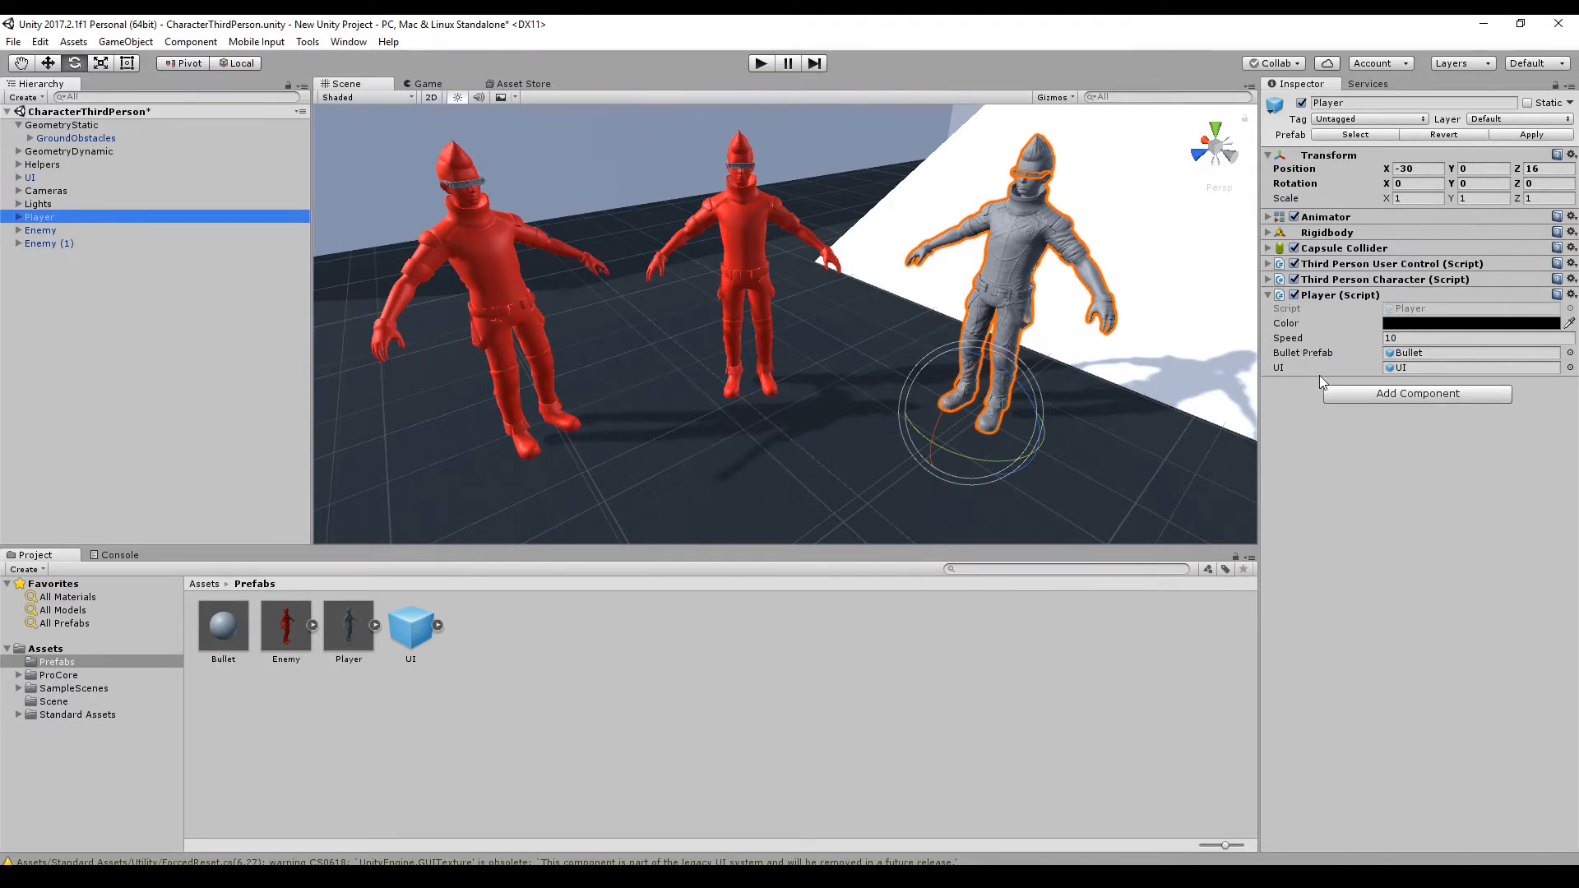
left_click(42, 232)
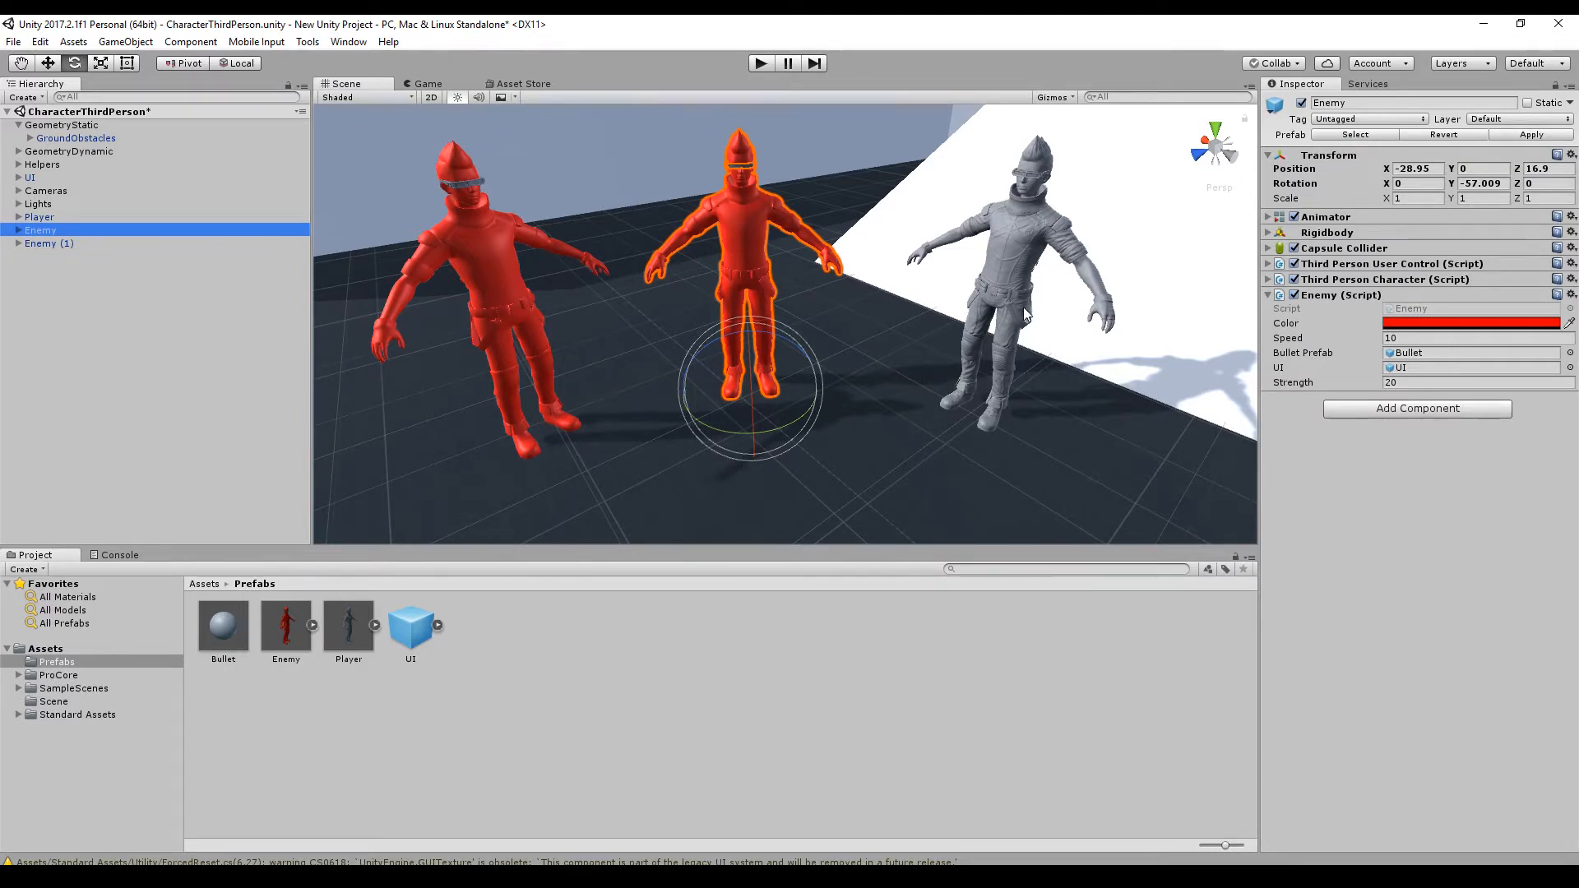
Edit the Speed value of Enemy's script, and inspect the script properties of Enemy (1) and Player.
left_click(1401, 339)
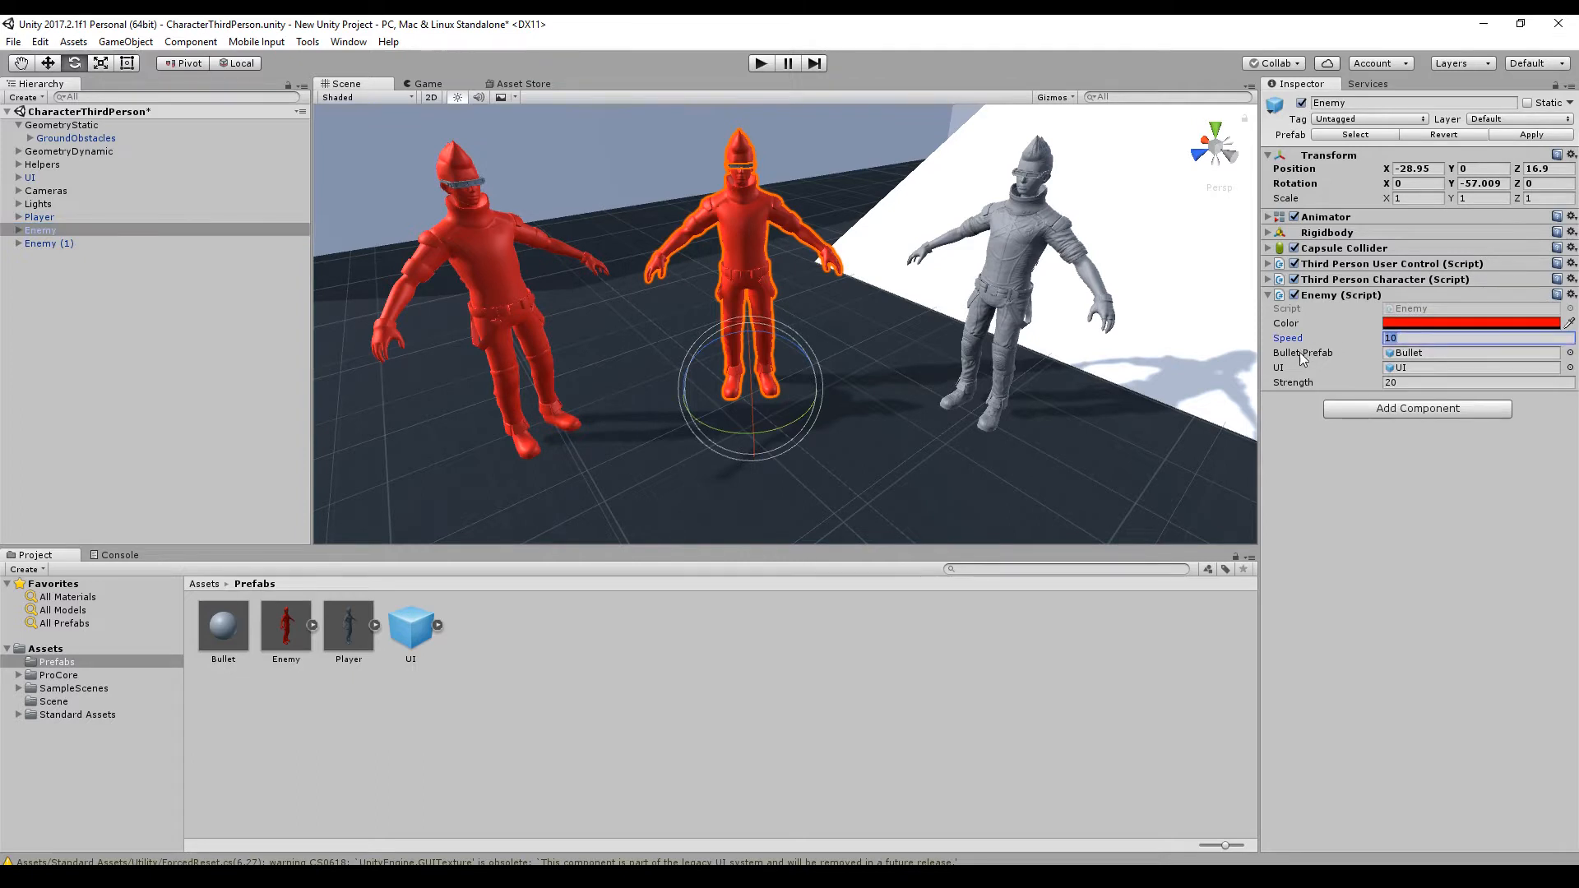
type("1")
left_click(49, 244)
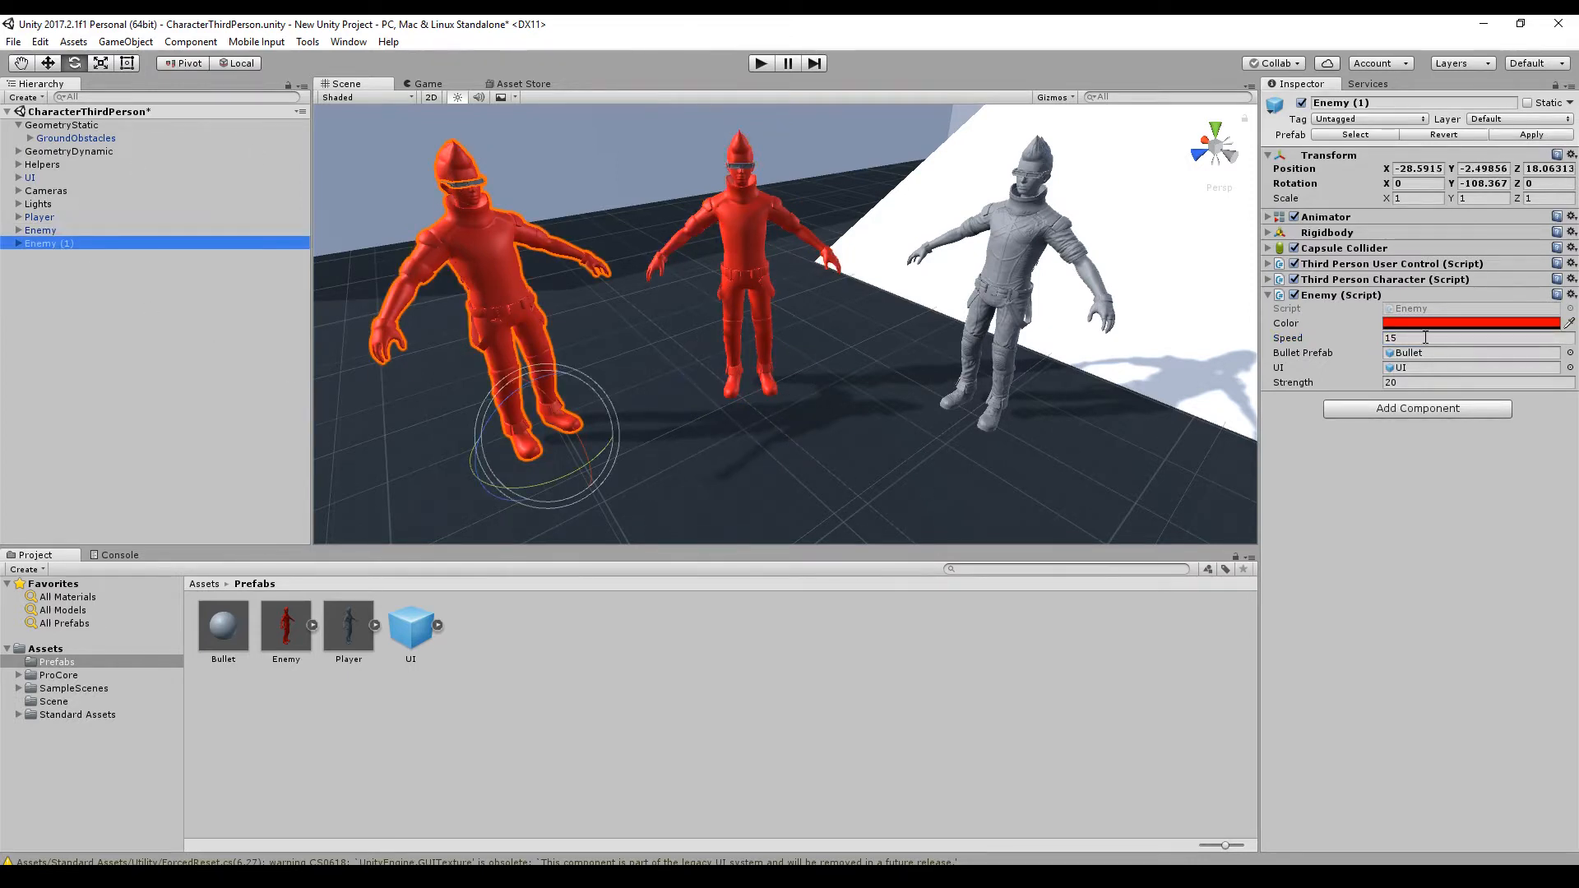
left_click(59, 218)
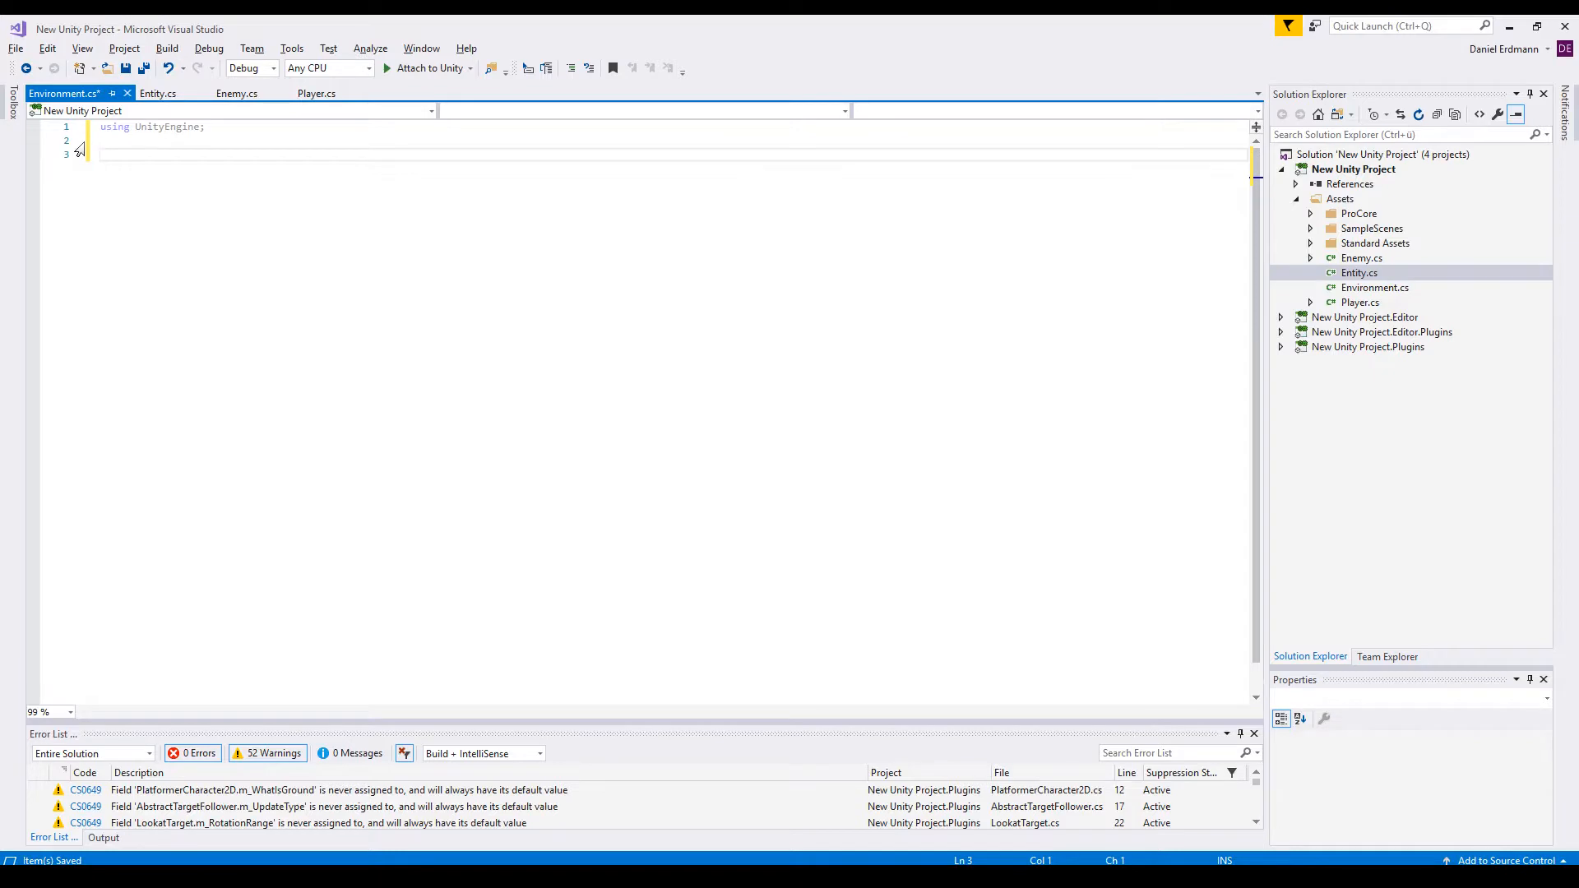
Declare a public class Environment that inherits from ScriptableObject in Environment.cs, with an empty body.
type("public class")
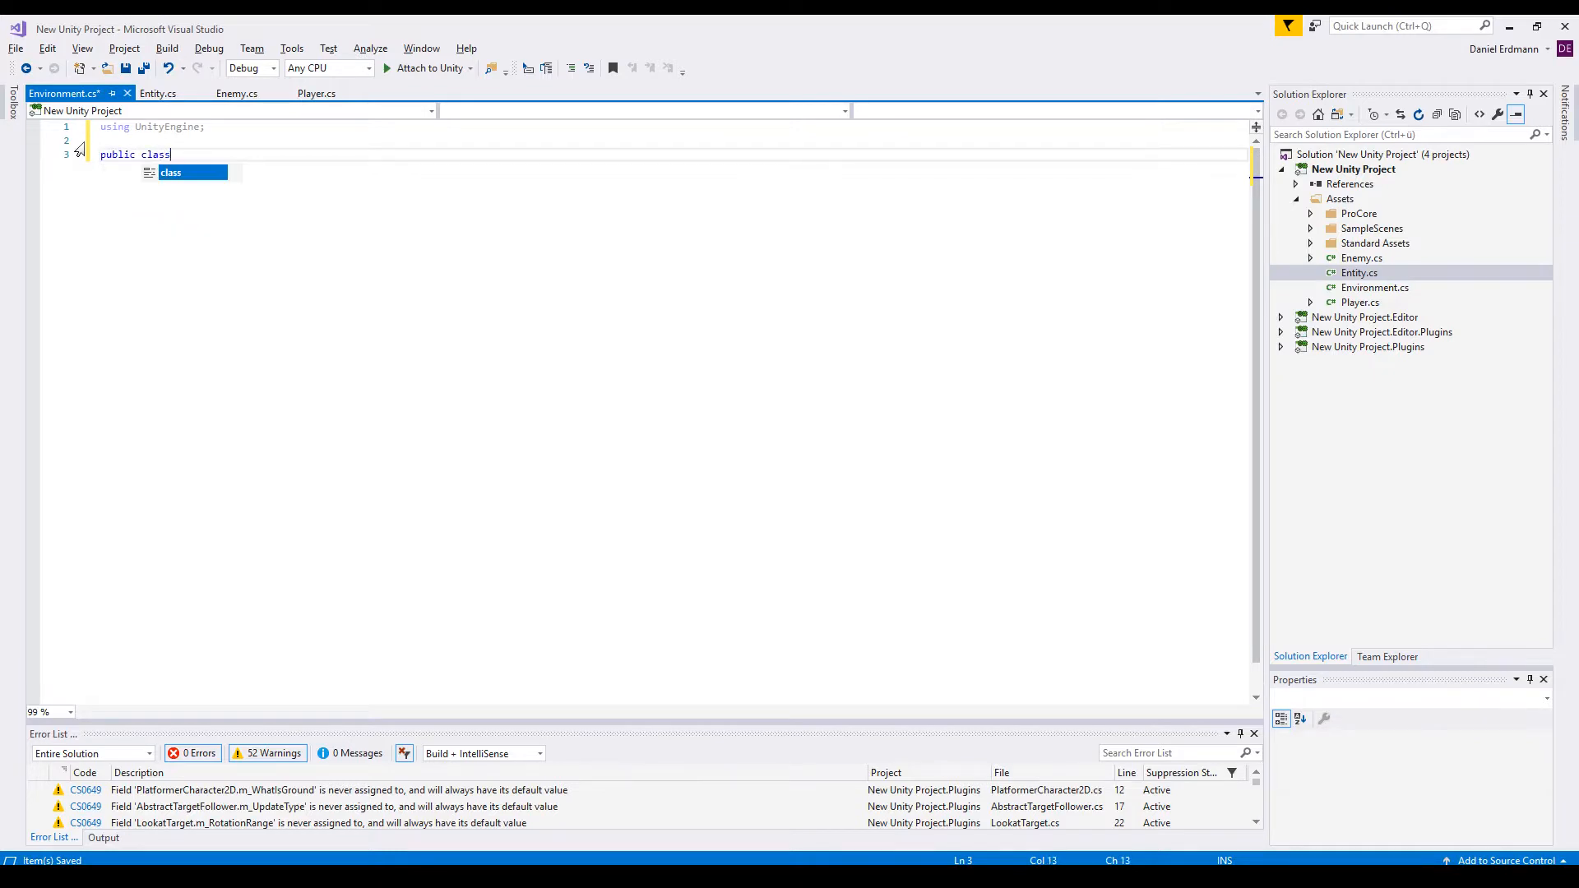
type(" Envrio")
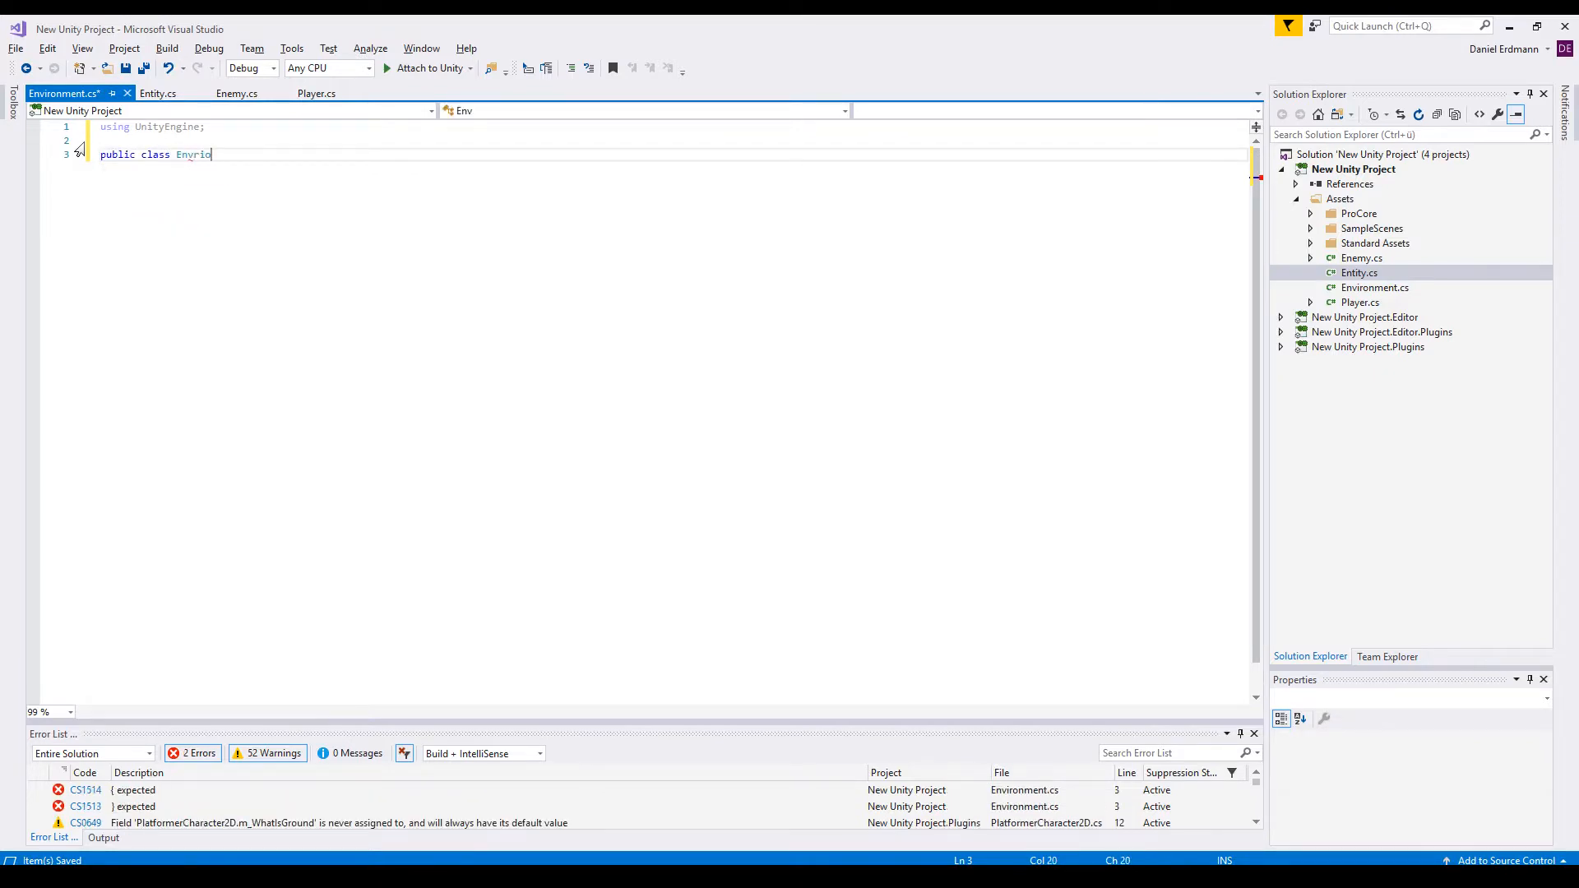
key("BackSpace")
key("BackSpace")
key("BackSpace")
type("ironment : ScriptableObject")
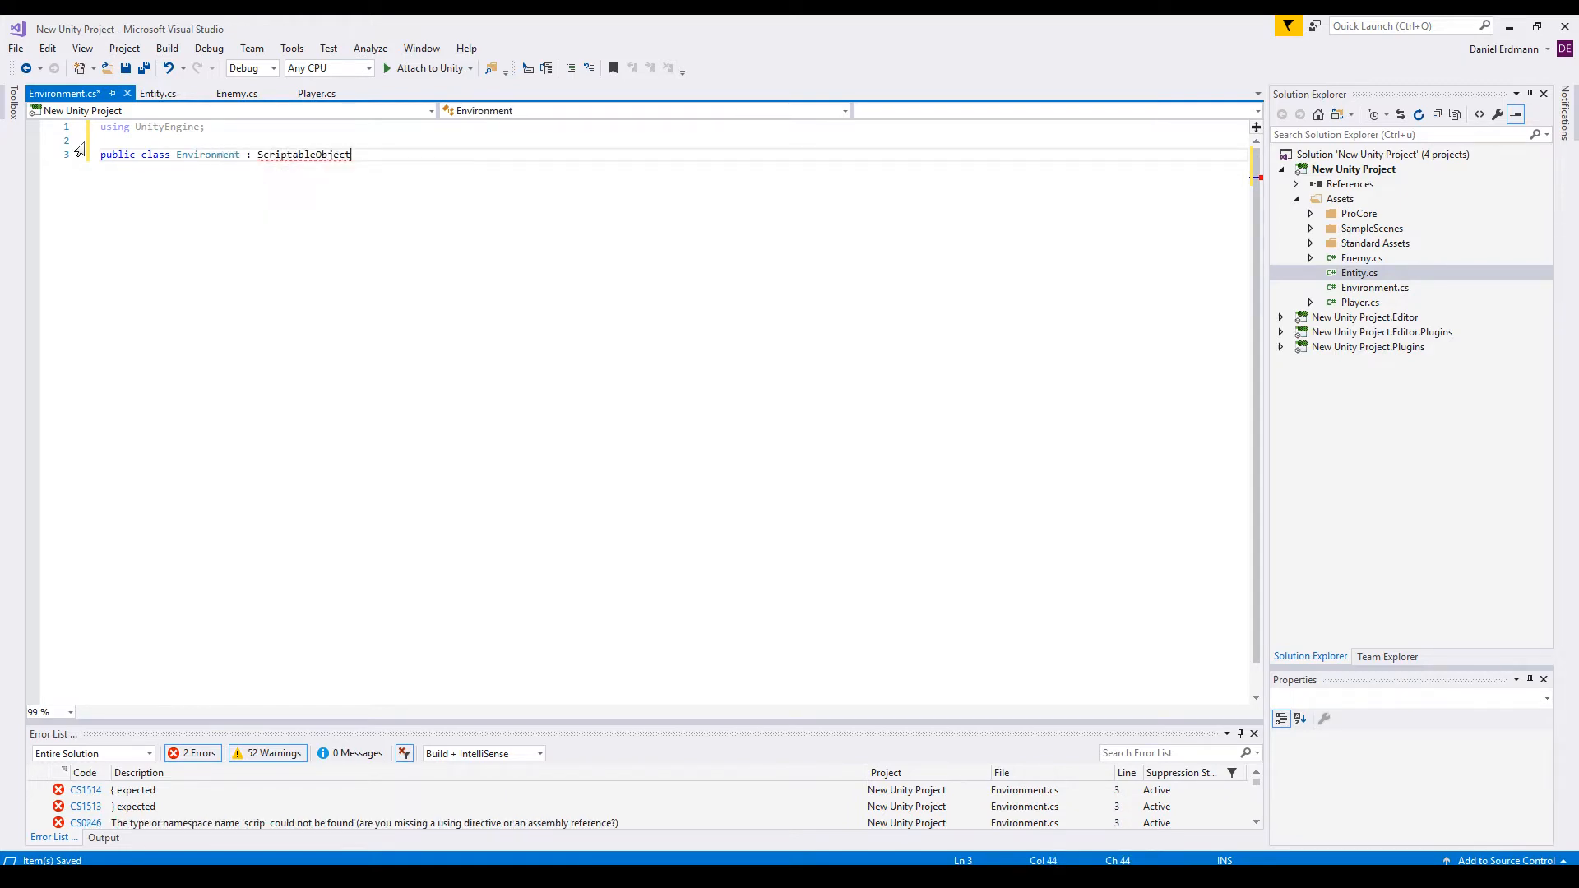
key("Return")
type("{")
key("Return")
Add a CreateAssetMenu attribute with menuName "MyGame/Env" above the Environment class.
key("Up")
key("Up")
key("ctrl+Return")
type("[")
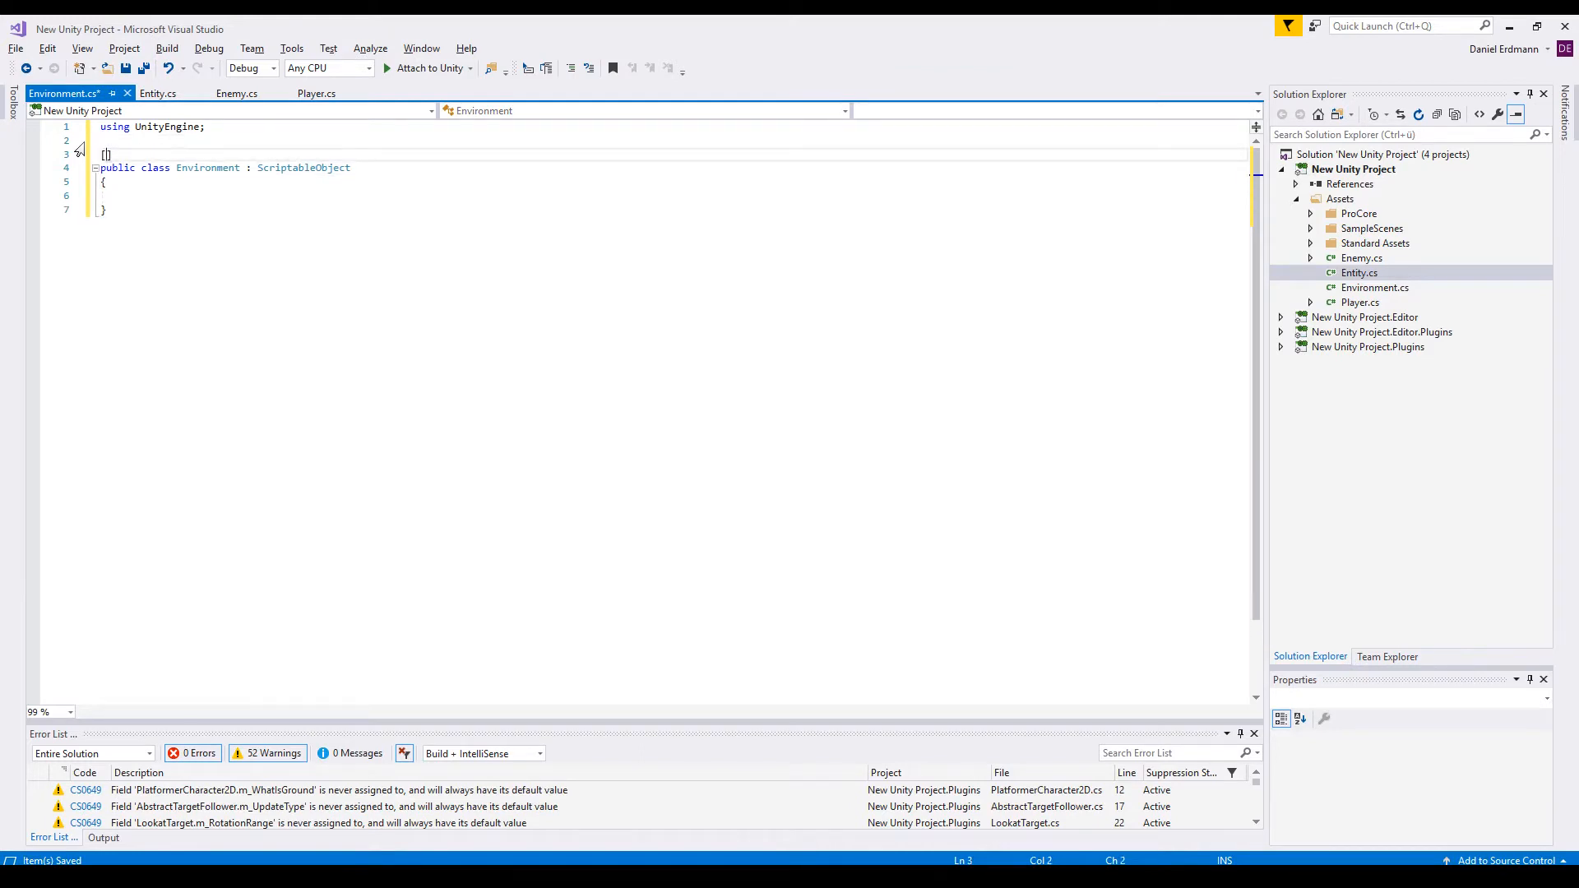
type("cre")
key("Tab")
type("()")
type("menu")
key("Tab")
type("\"")
type("My")
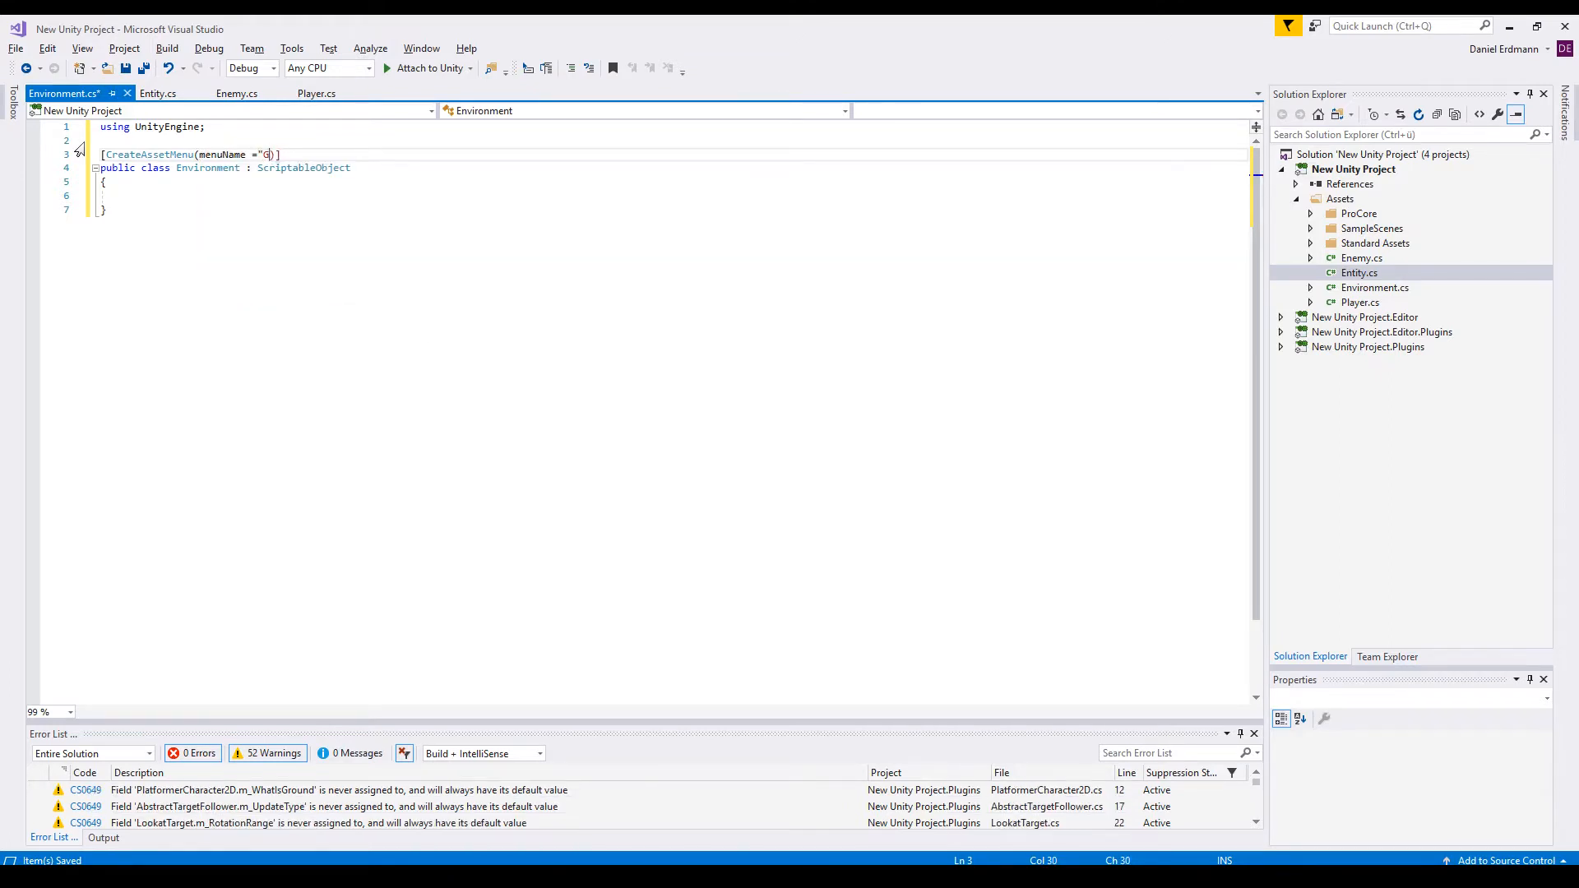
type("Game/E")
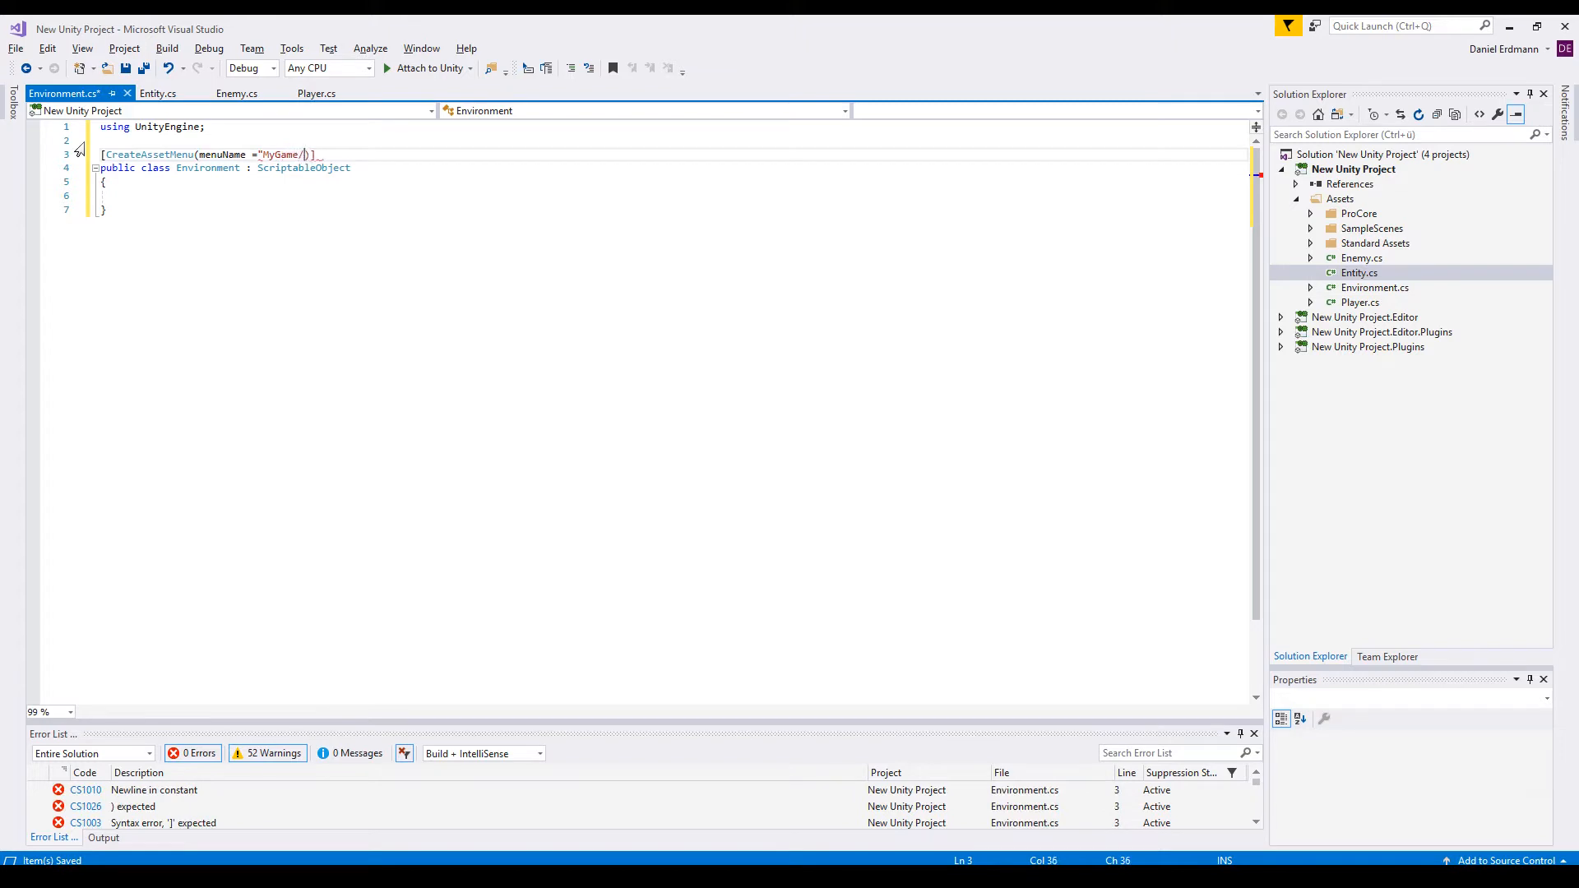
type("nv\"")
Add a public GameObject field named UI to the Environment class body.
key("Down")
key("Down")
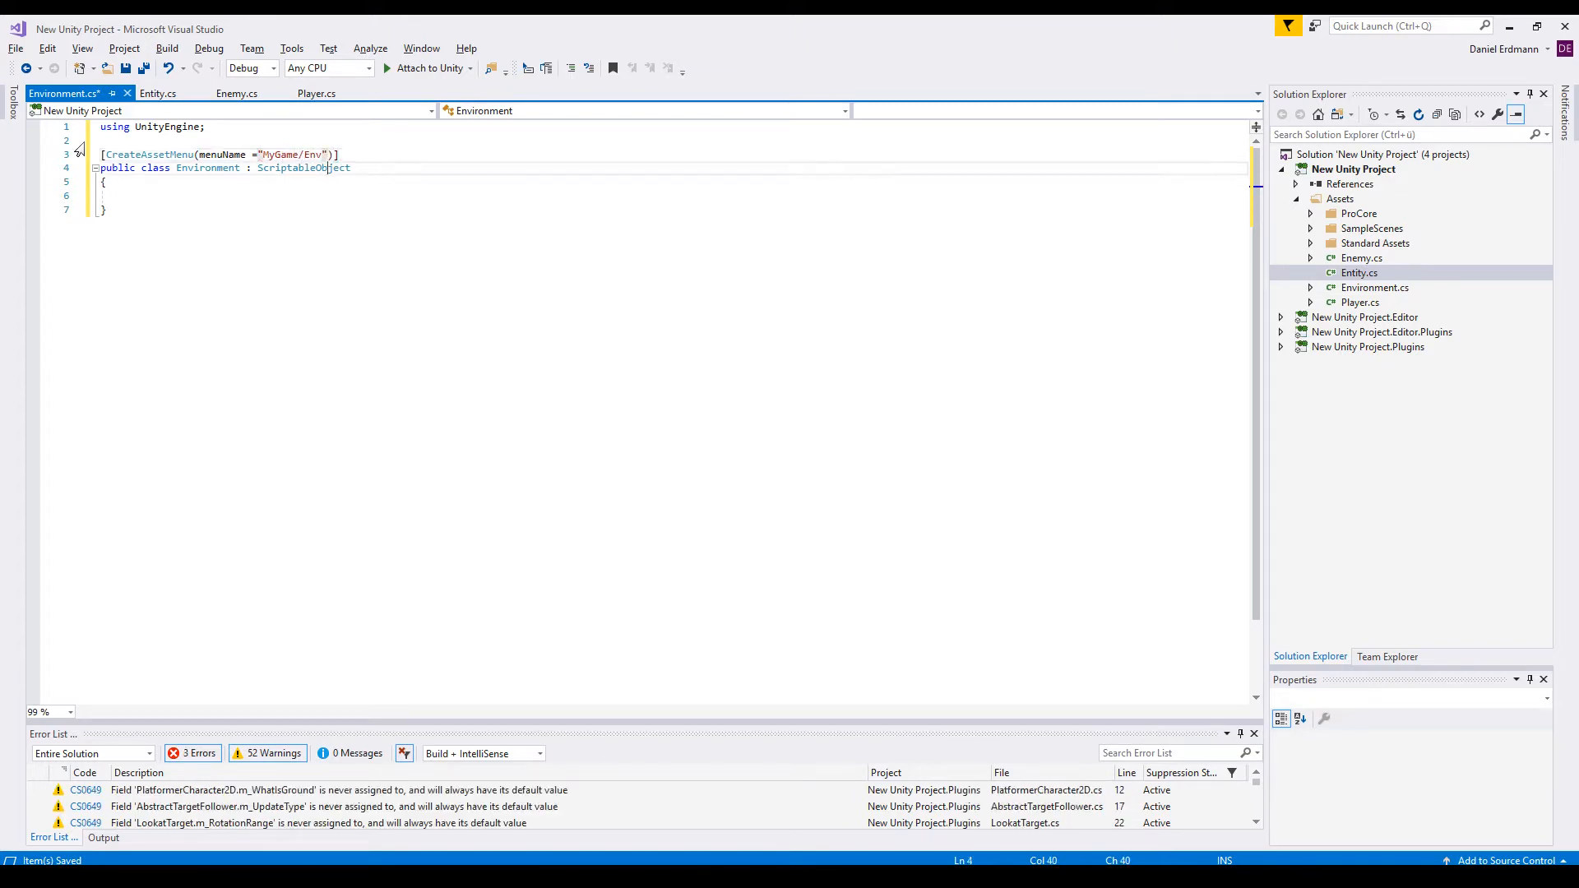
key("Down")
type("public")
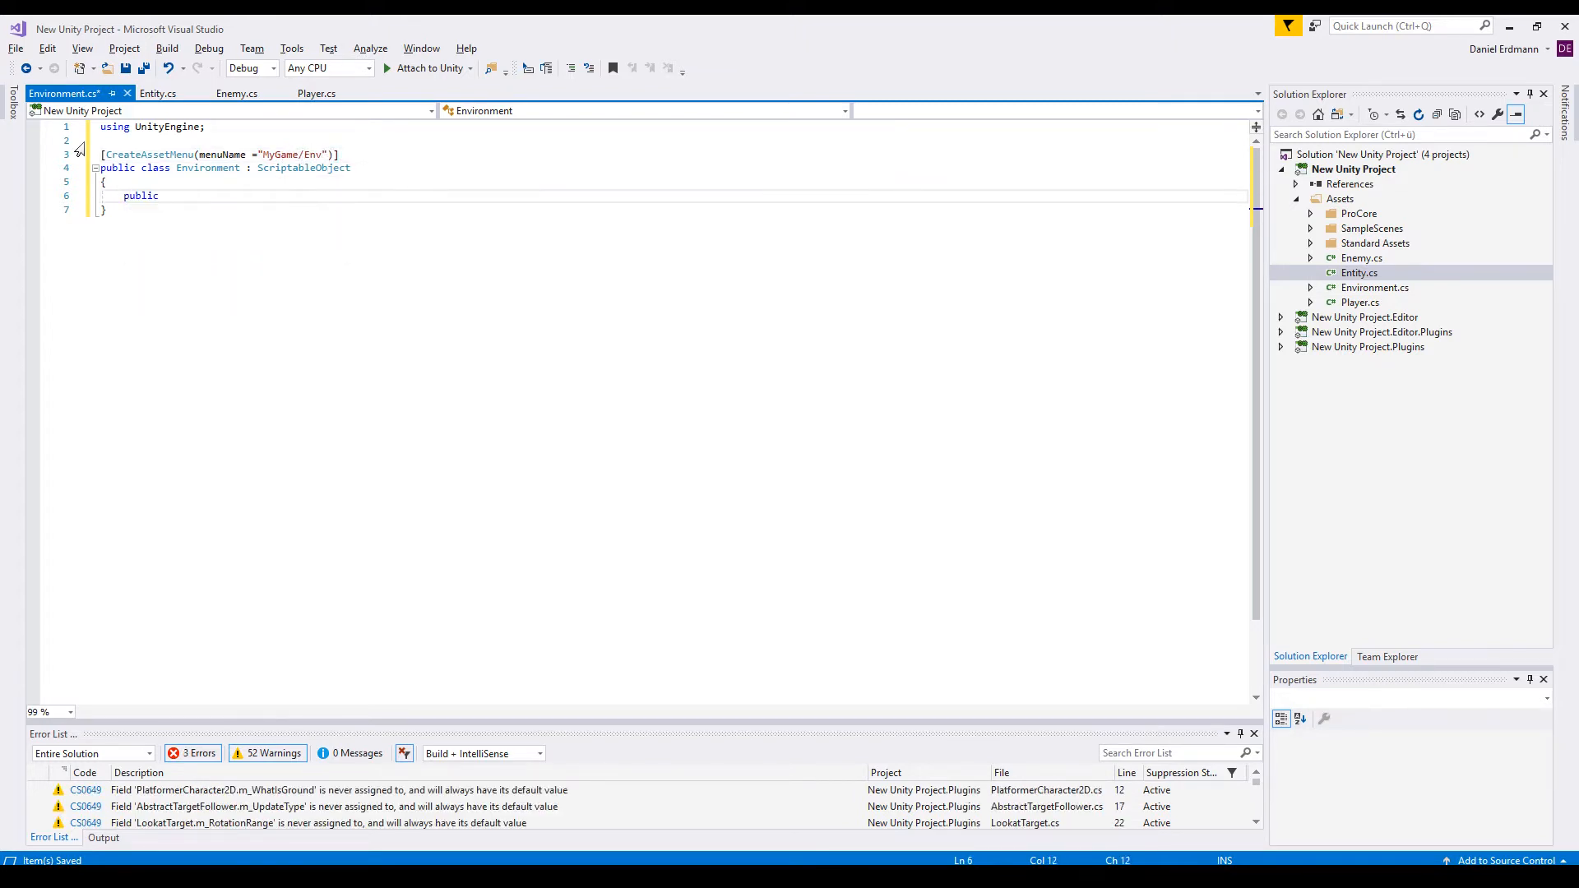
type(" gameObject UI;")
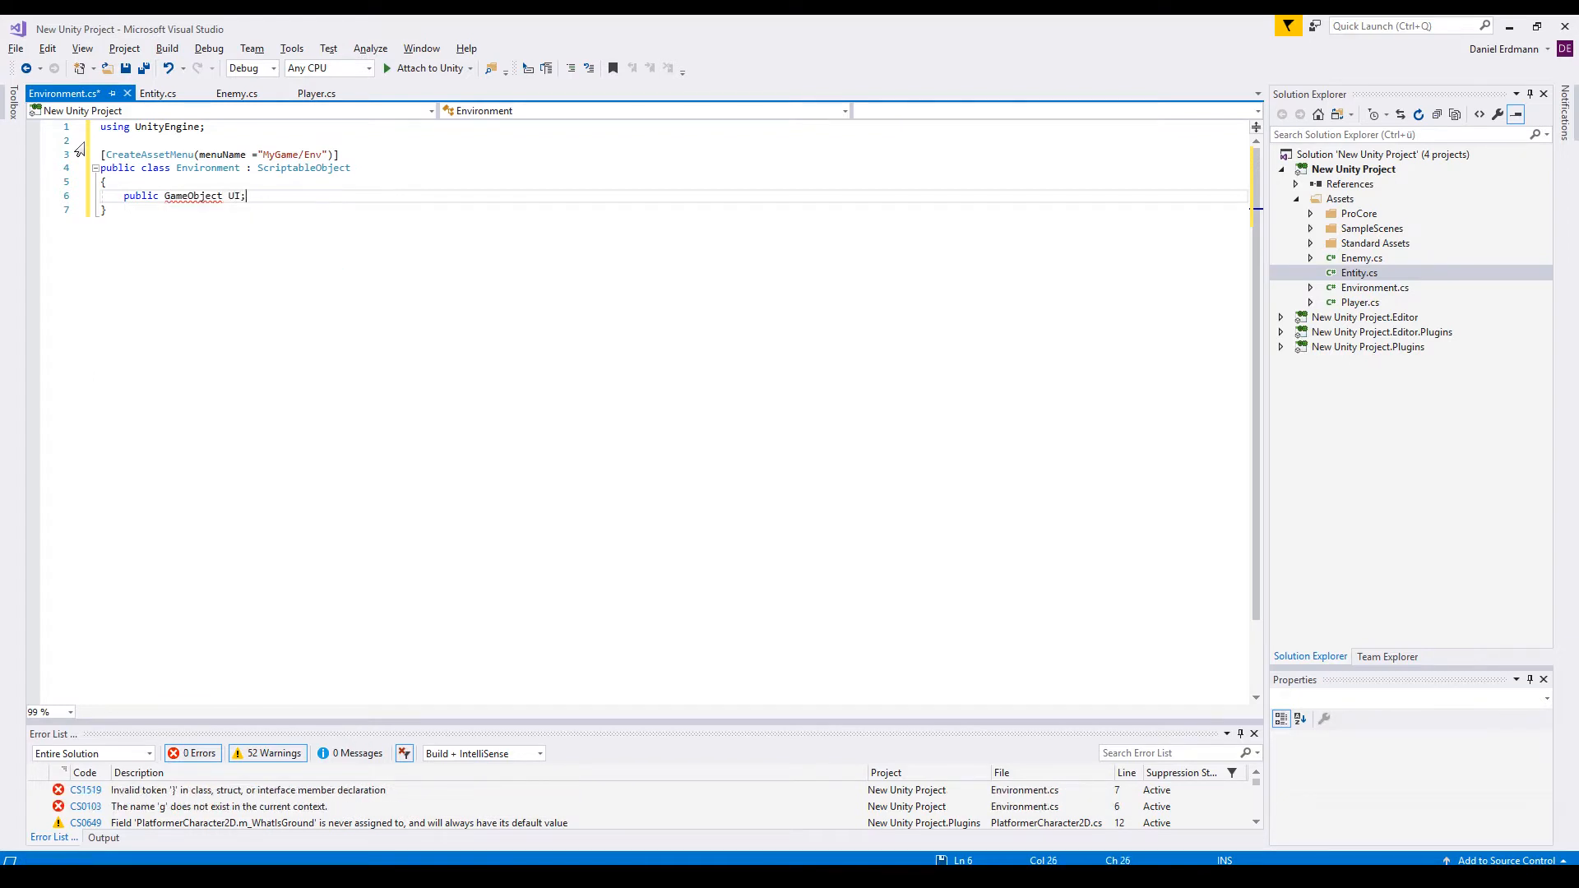
In Entity.cs, declare a public class Entity that inherits from ScriptableObject, with an empty body.
left_click(154, 93)
left_click(147, 156)
key("End")
key("Return")
key("Return")
type("public")
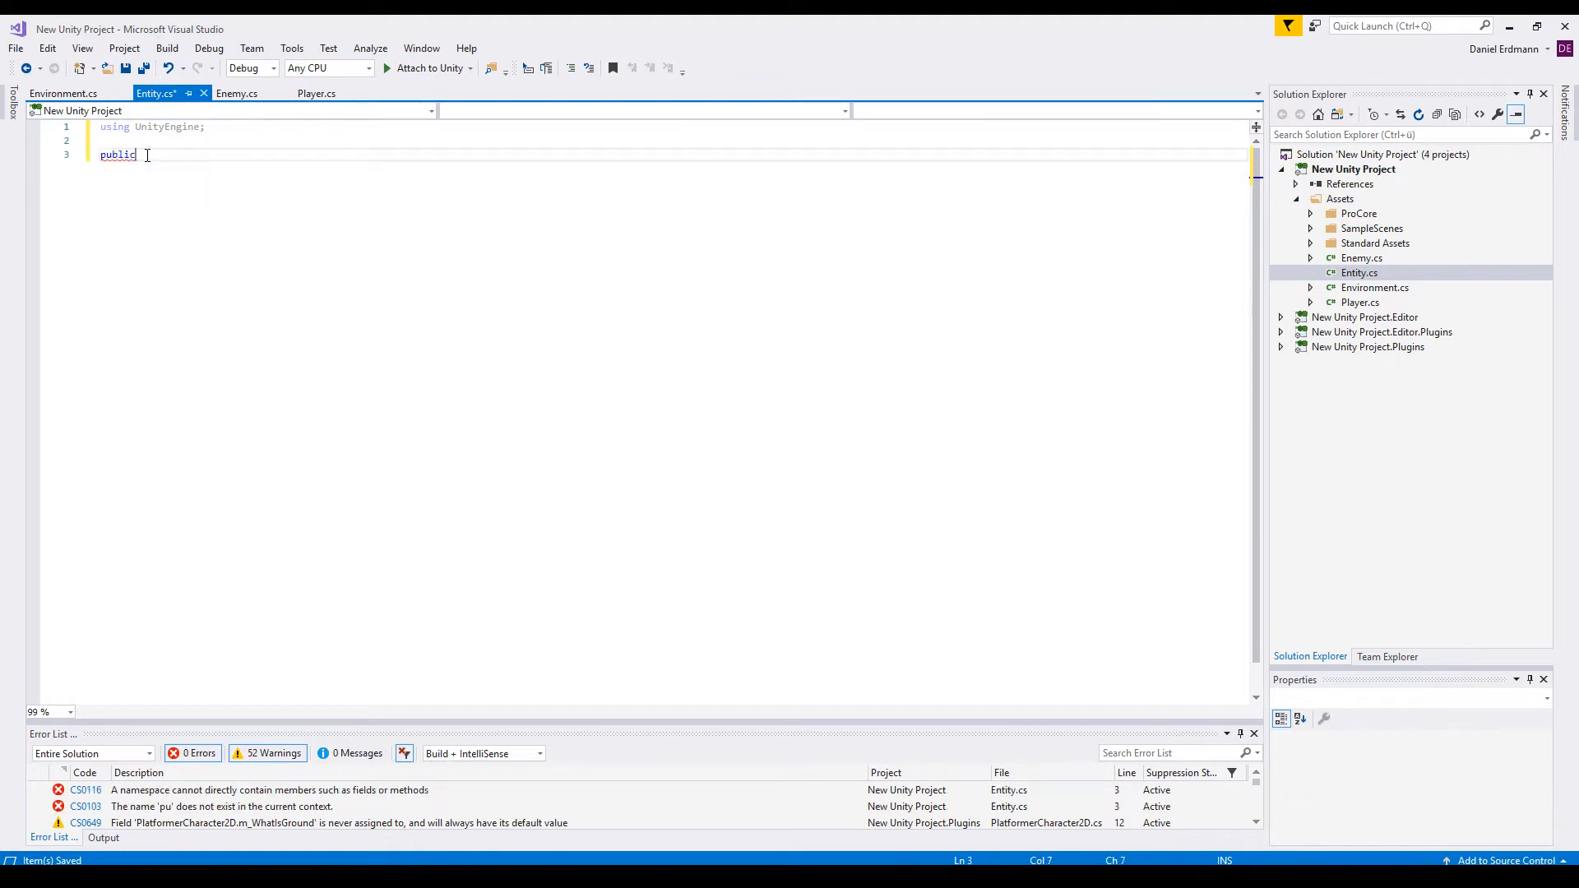
type(" class Entity : ")
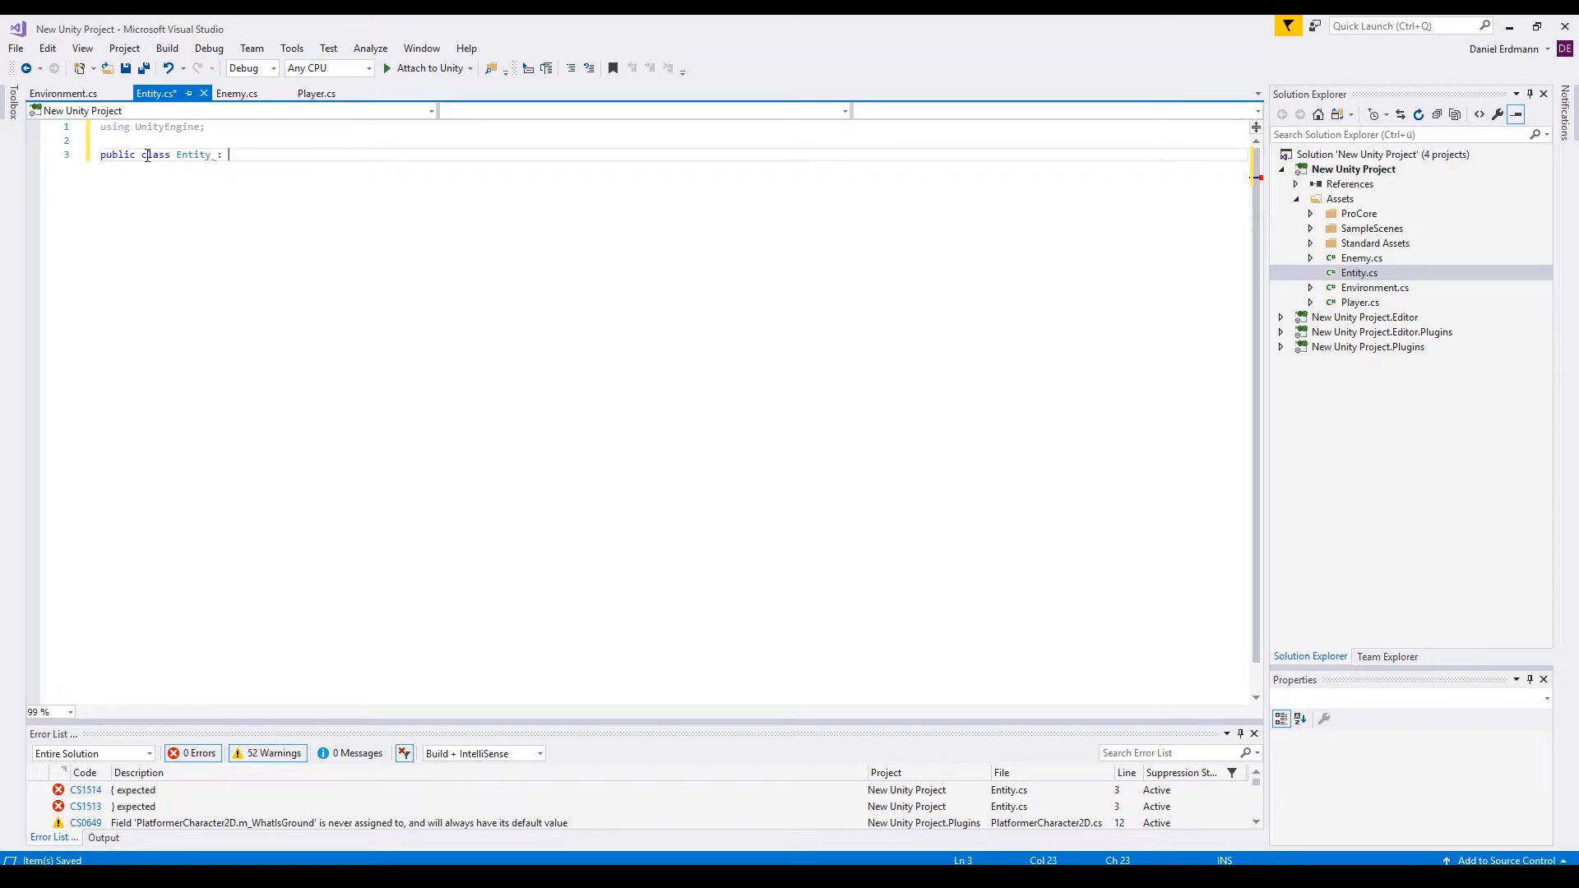
type("ScriptableObject")
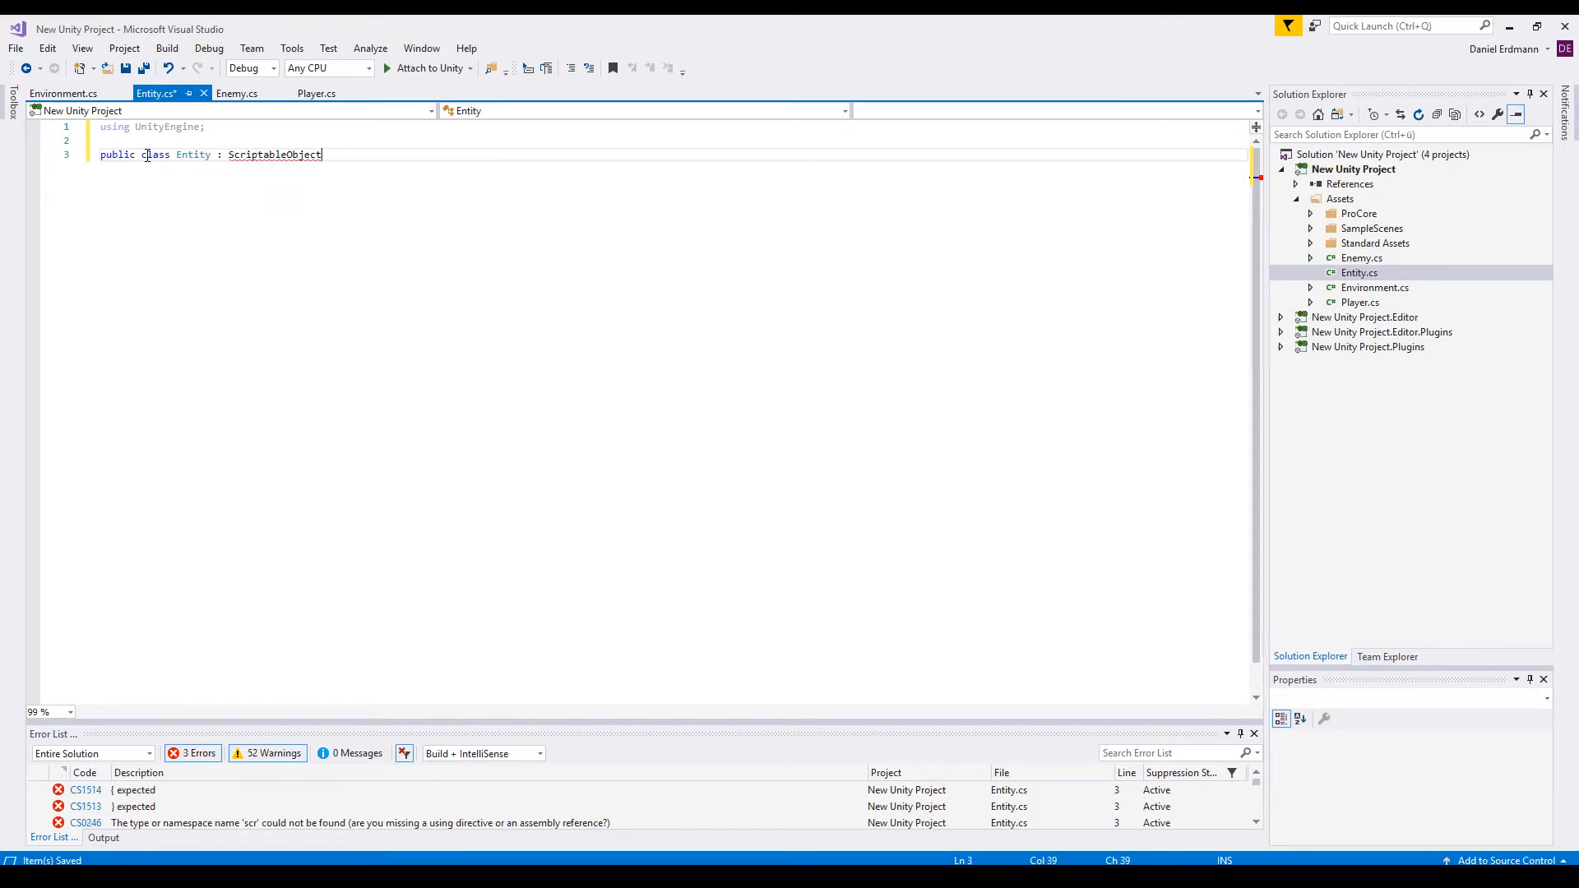
key("Return")
type("{")
key("Return")
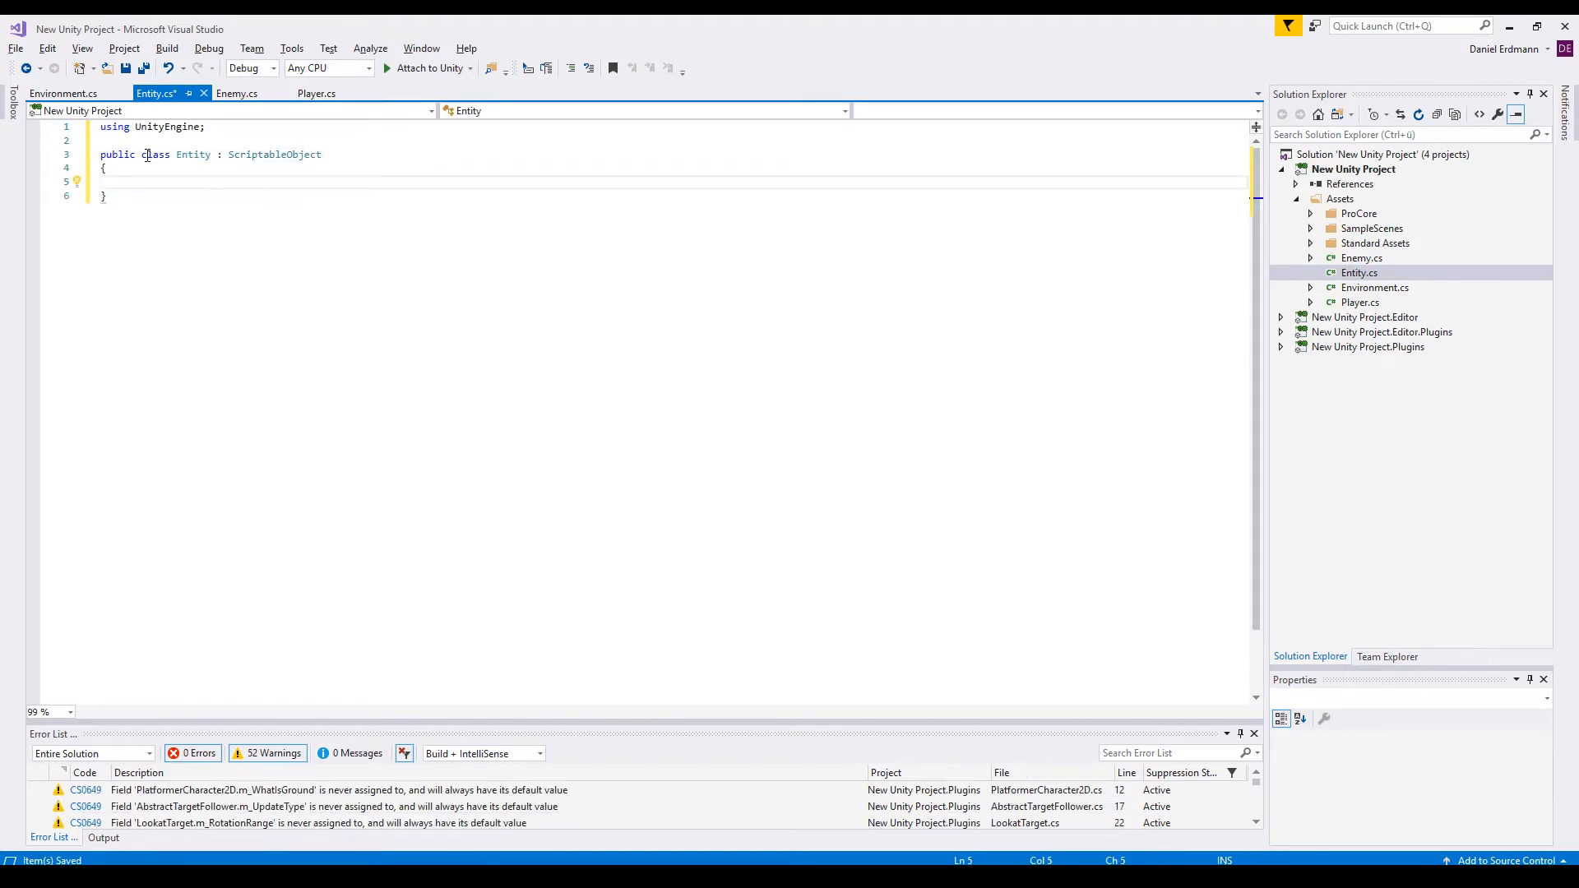
Add public fields Environment Env, GameObject BulletPrefab and float Speed to the Entity class and save the file.
type("public environment ")
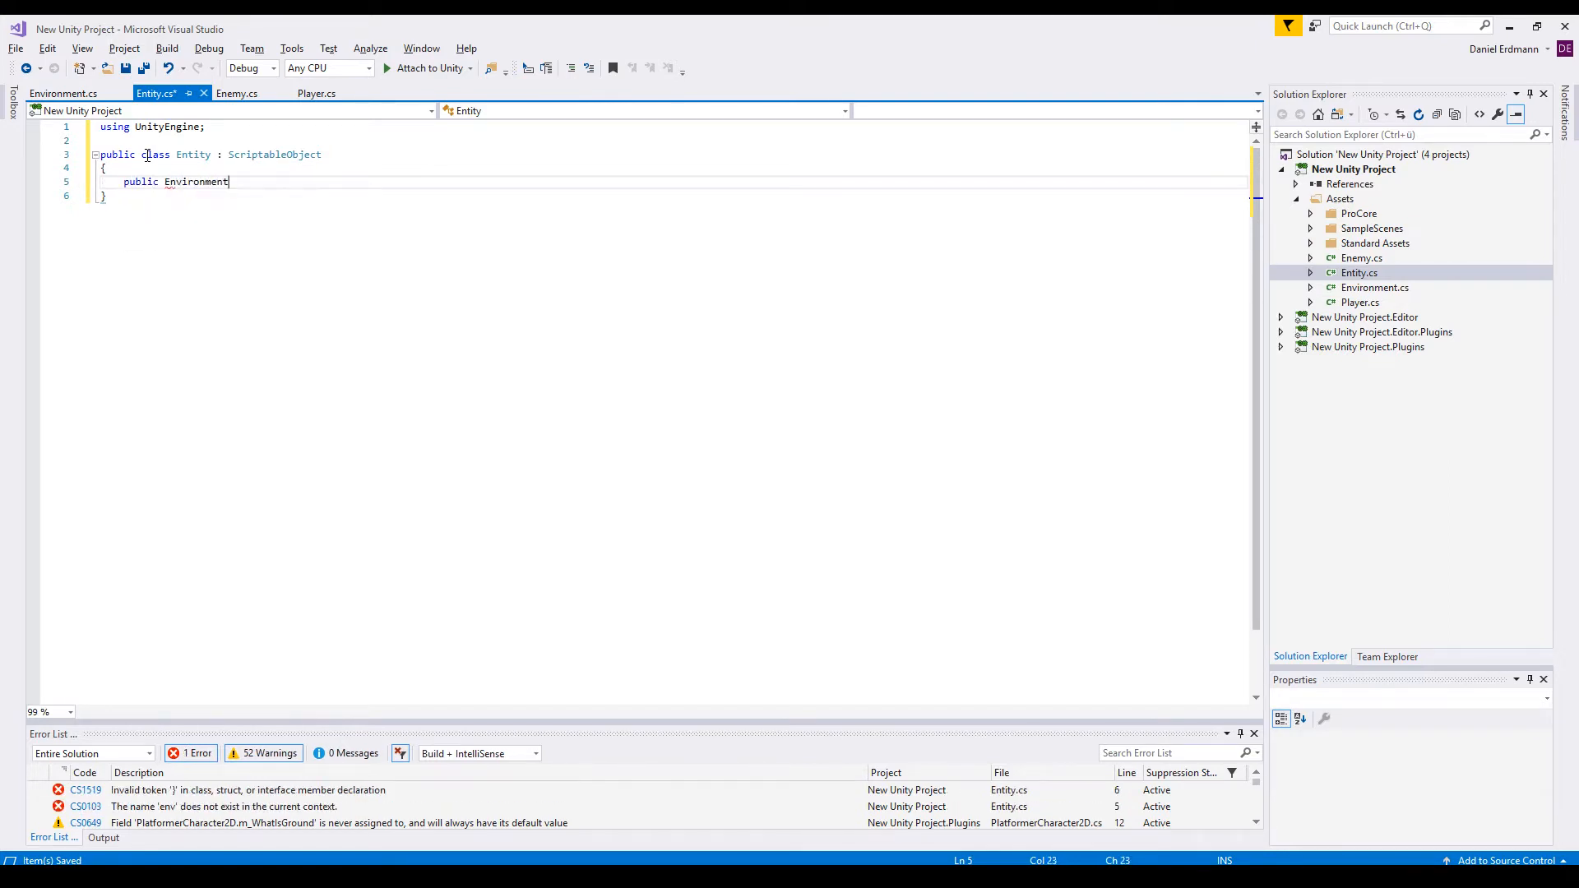
type("Env;")
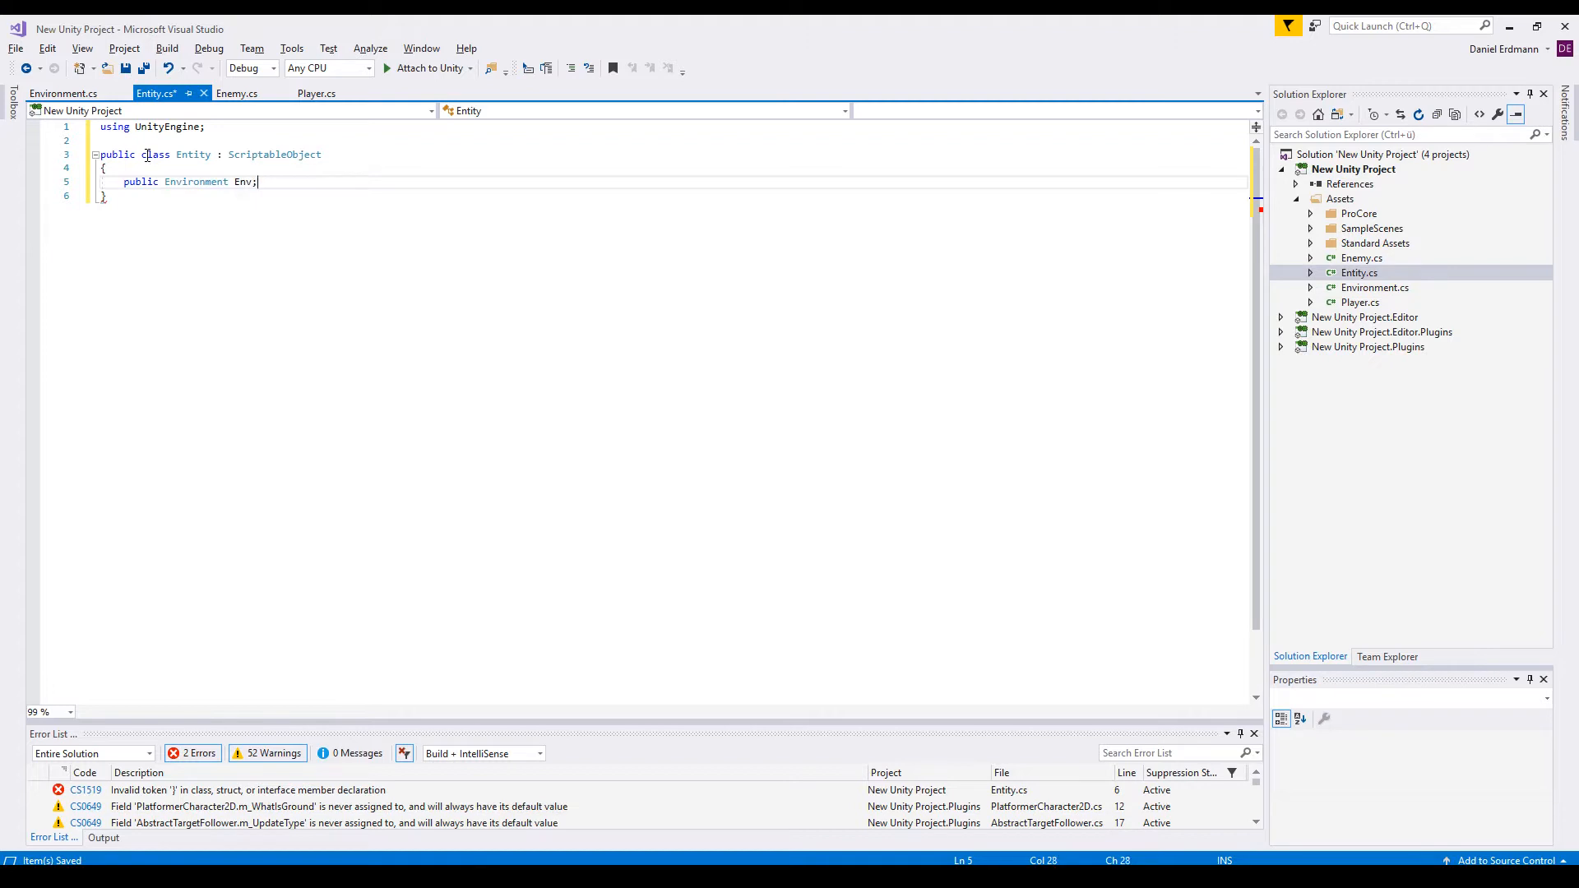
key("Return")
type("public GameObject BulletPrefab;")
key("Return")
type("public f")
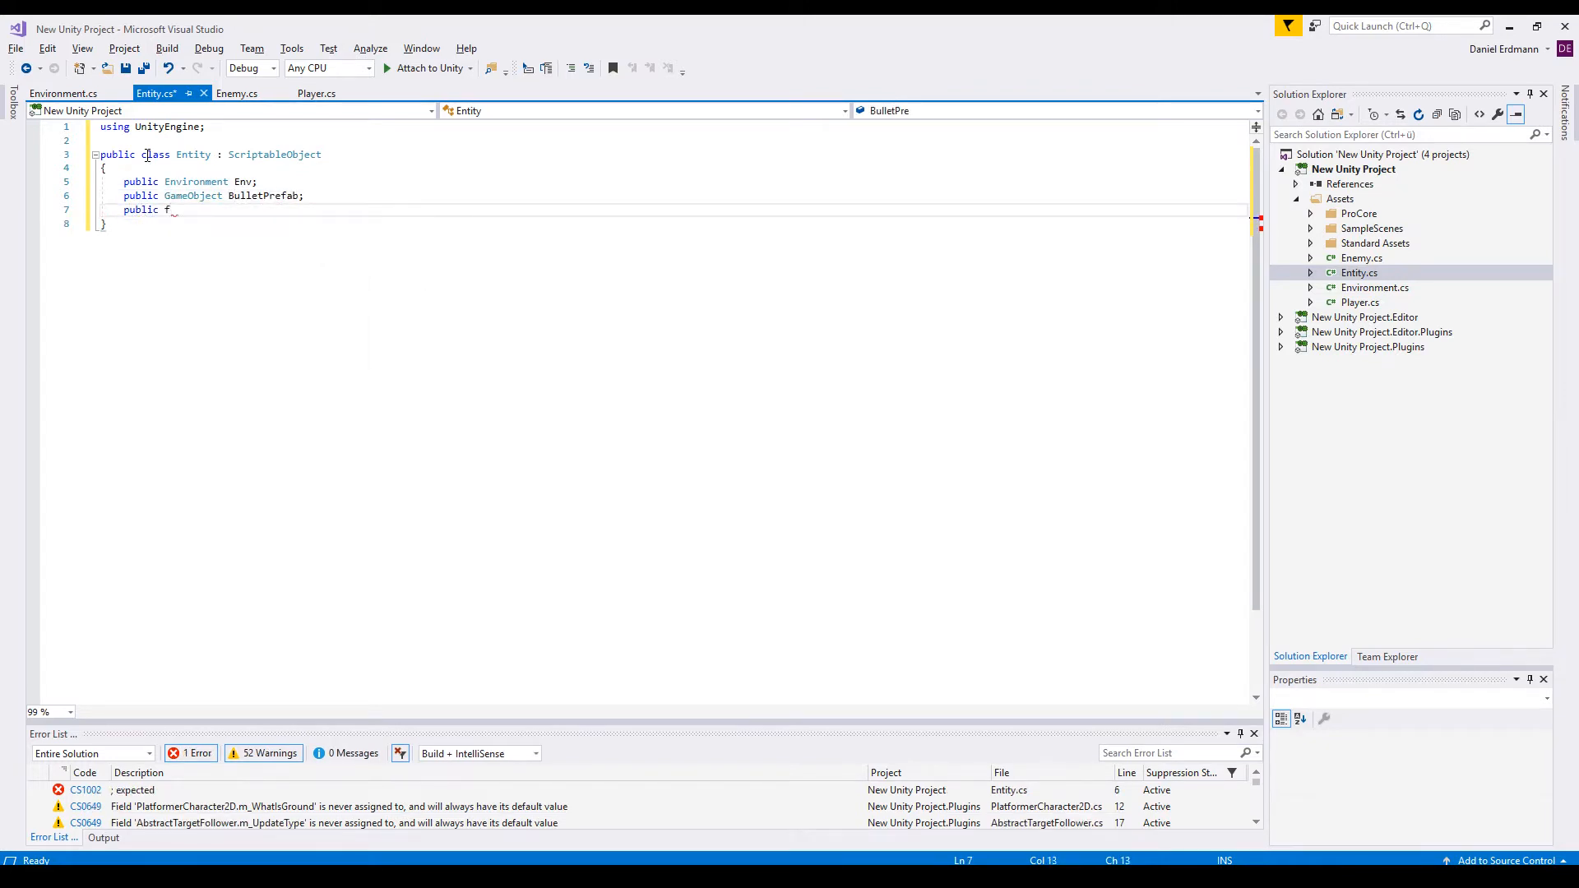
type("loat Speed;")
key("ctrl+s")
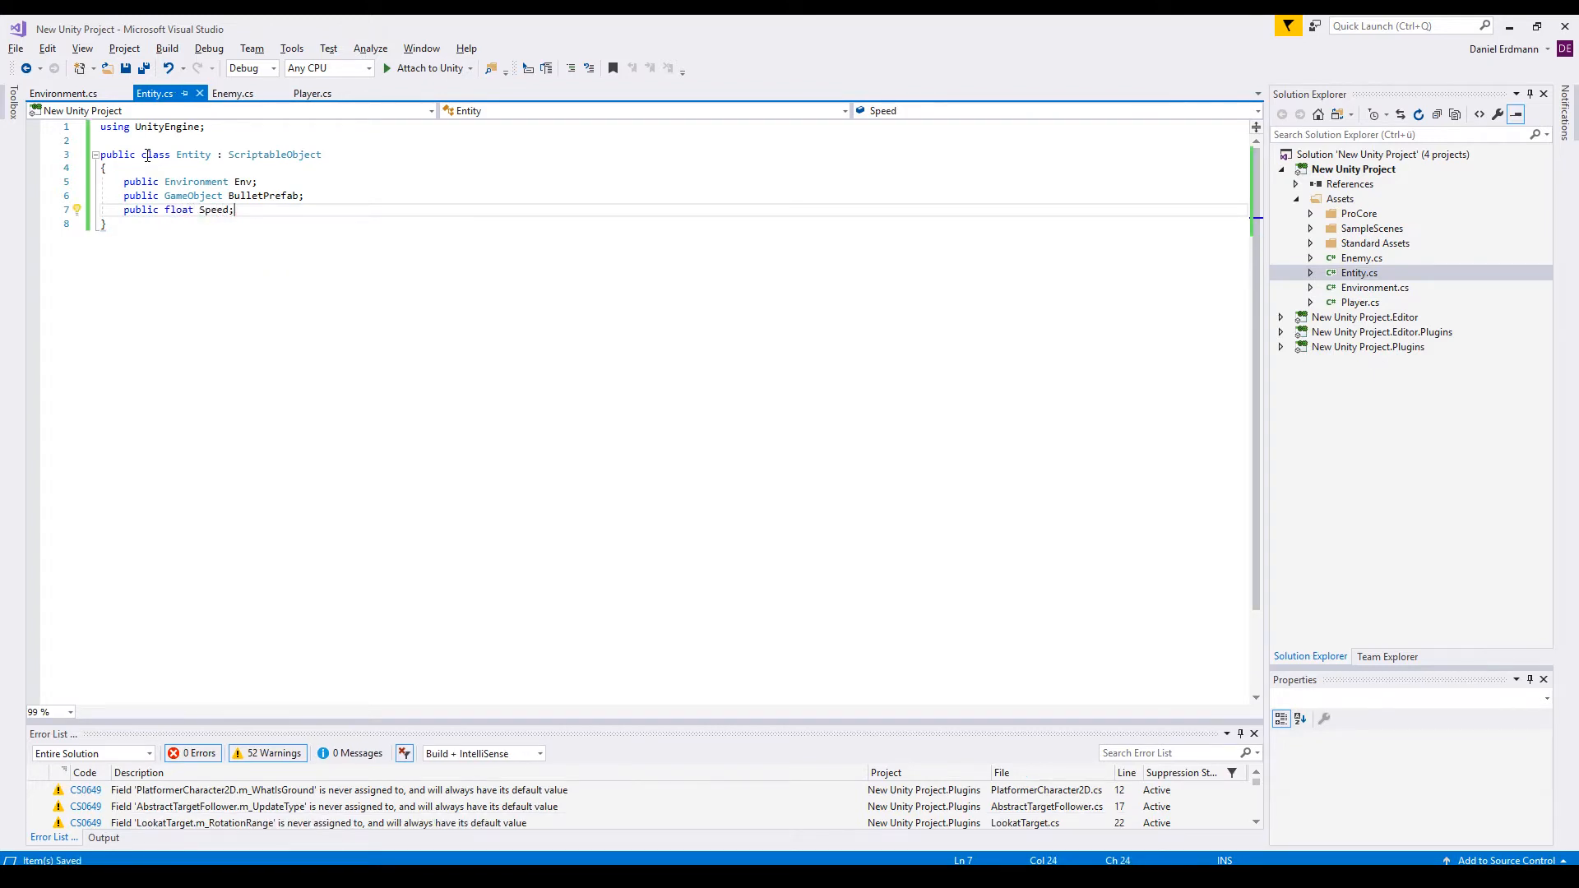
Add a CreateAssetMenu attribute with menuName "MyGame/Entity" above the Entity class and save the file.
left_click(155, 141)
key("Return")
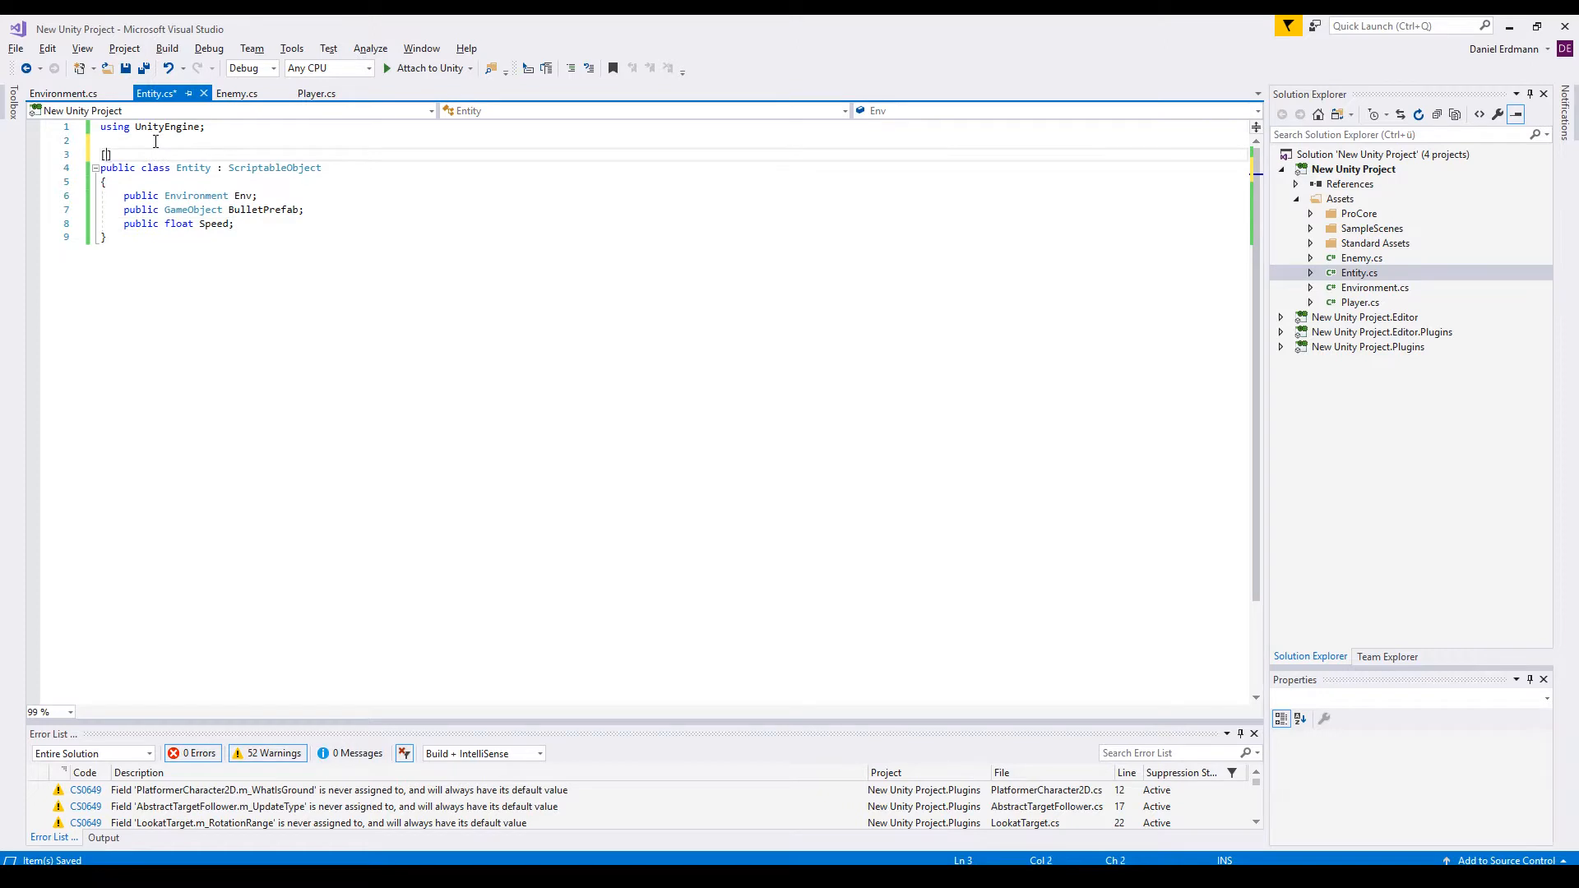
type("[createAssetMenu()")
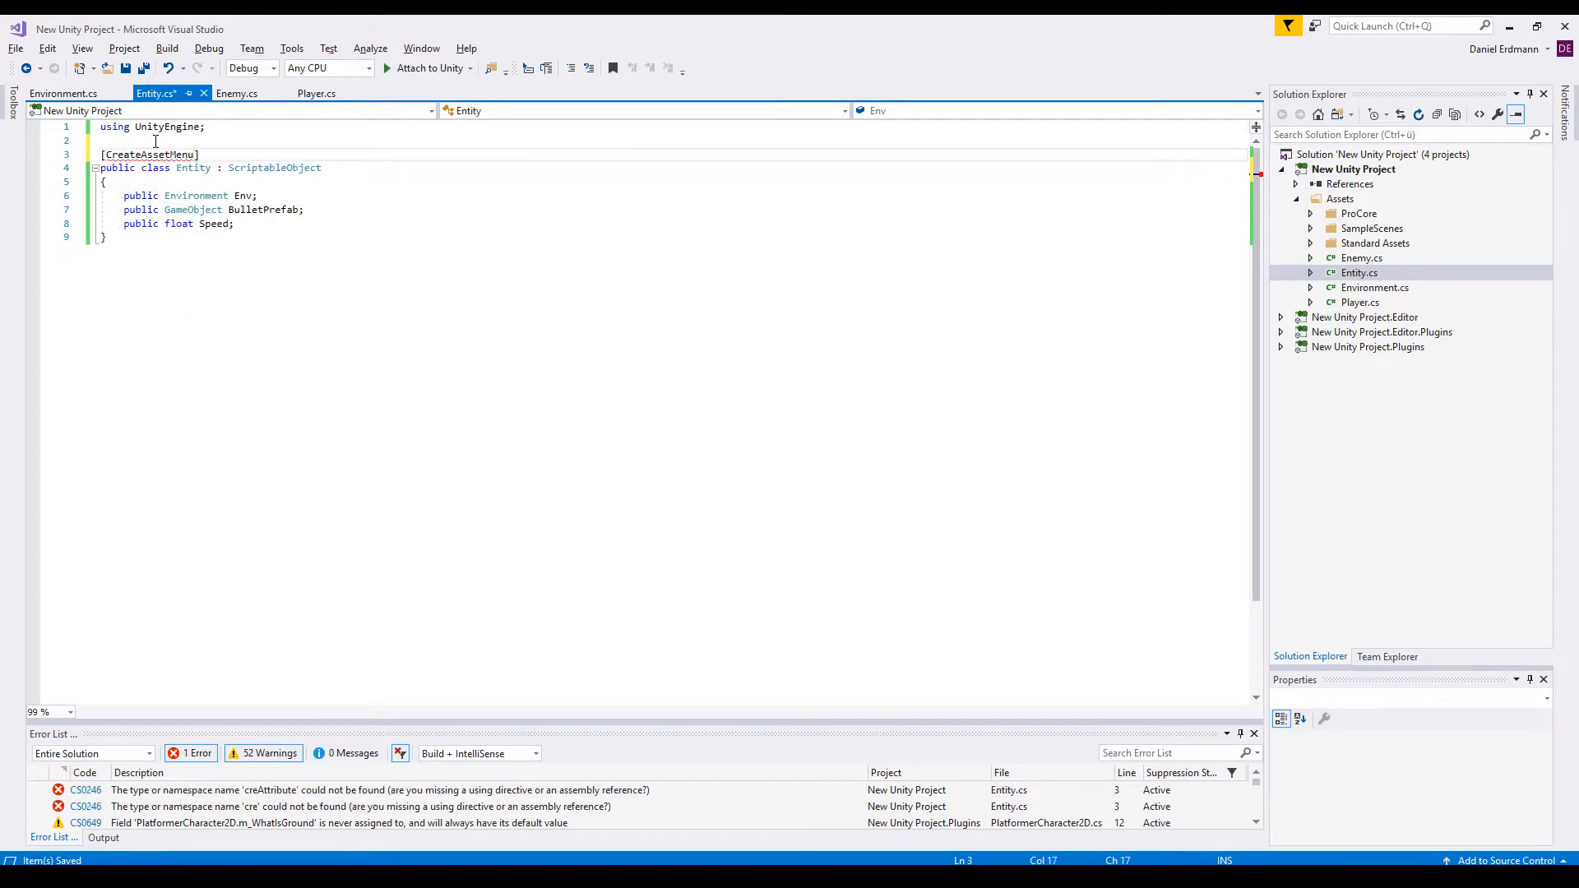
type("menuName =\"")
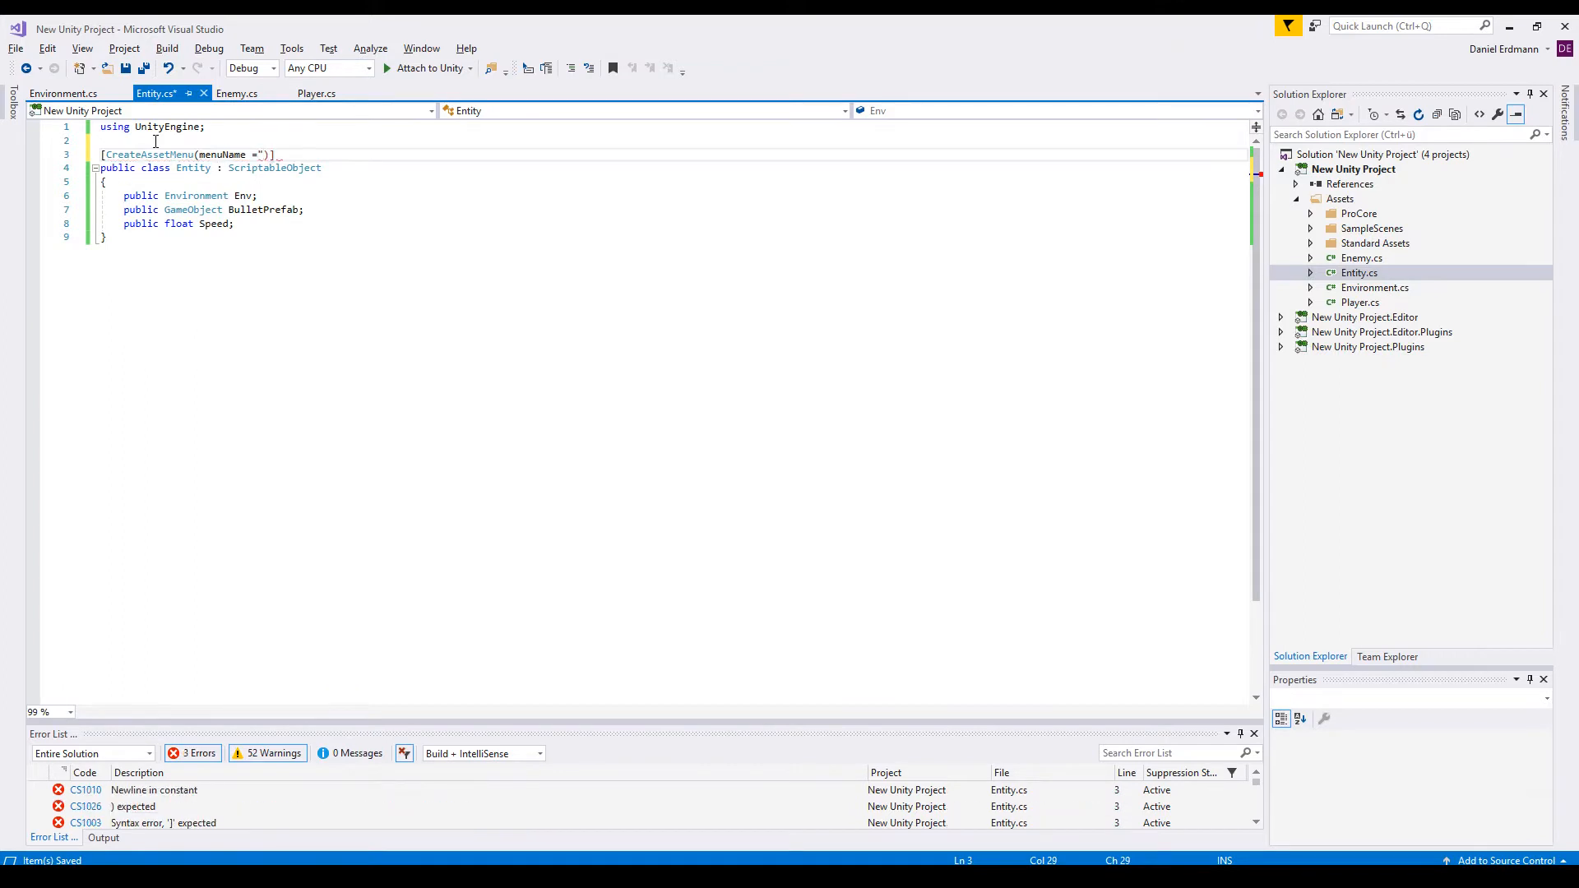
type("MyGame/Entity)")
key("BackSpace")
type("\"")
key("ctrl+s")
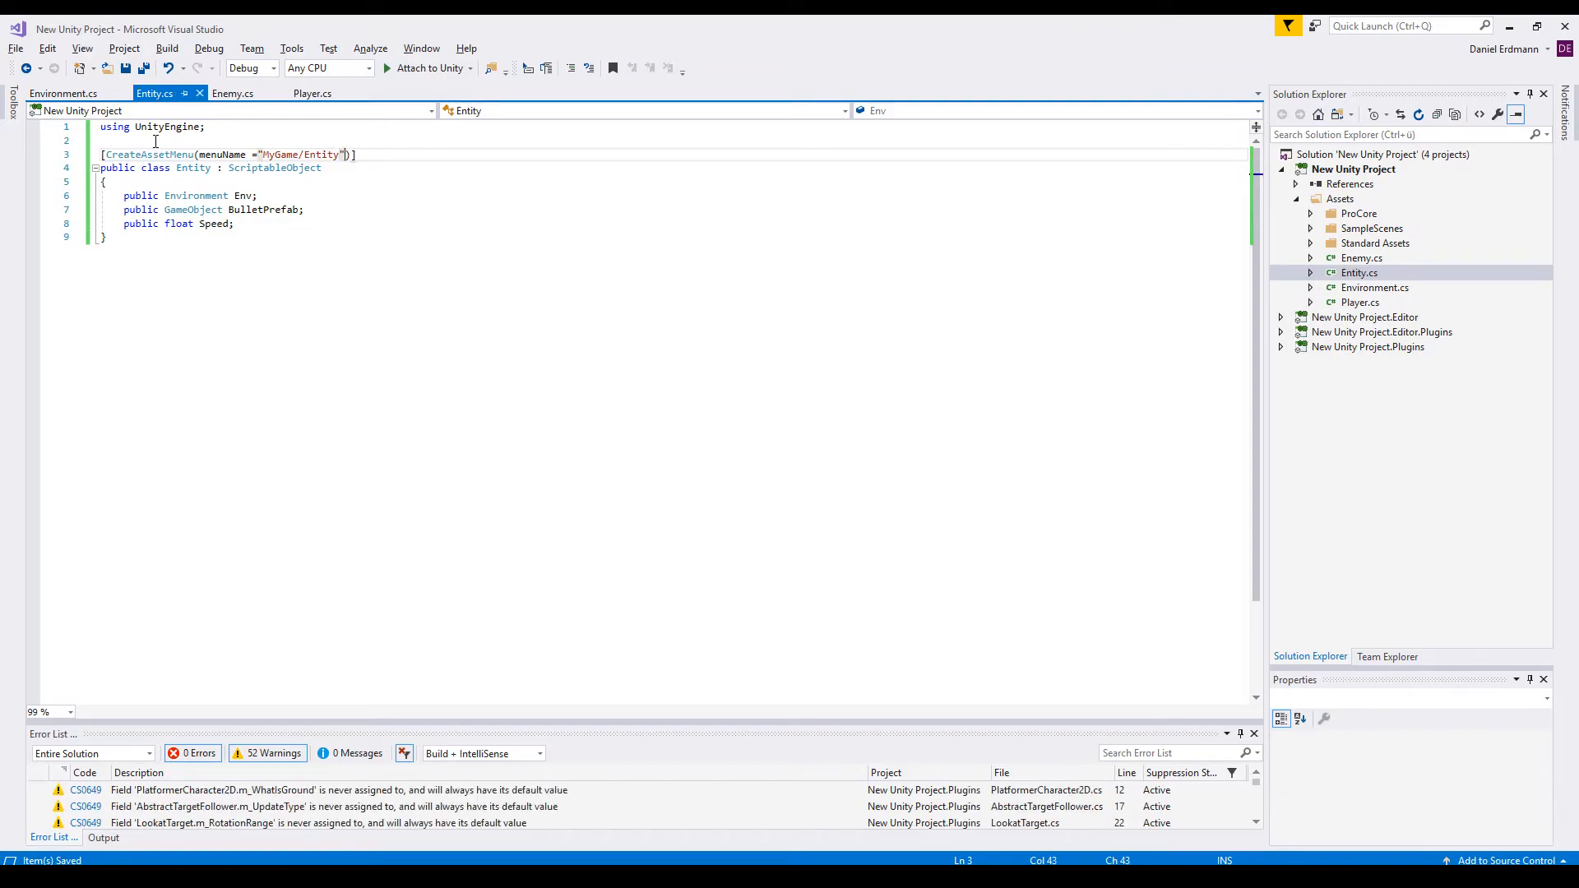
Switch to Unity and create a MyGame Entity asset in the Prefabs folder.
key("alt+Tab")
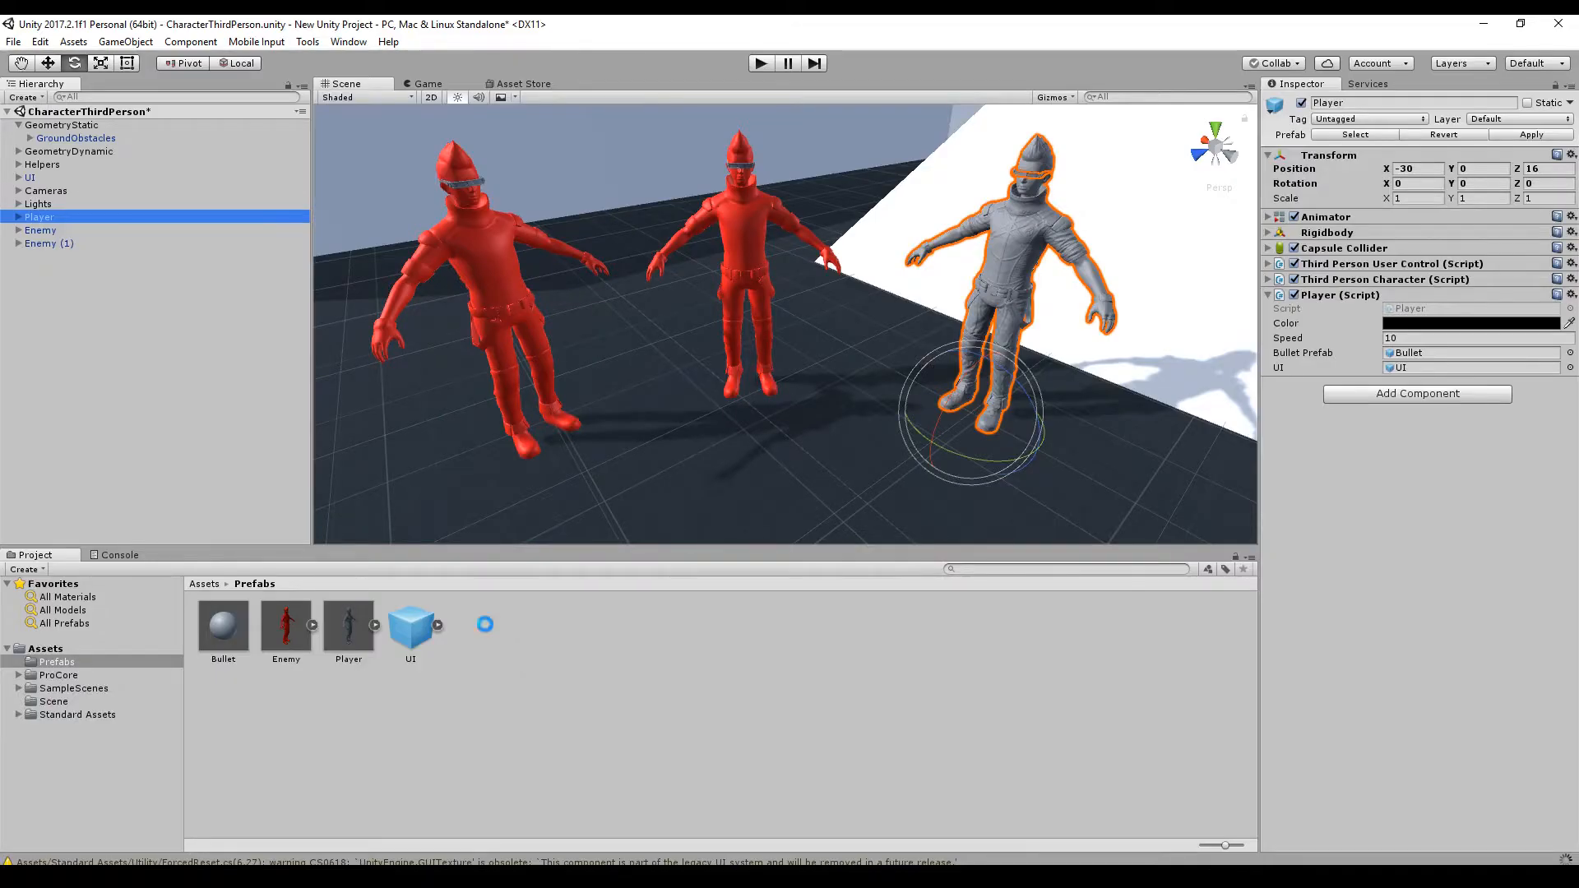
right_click(486, 626)
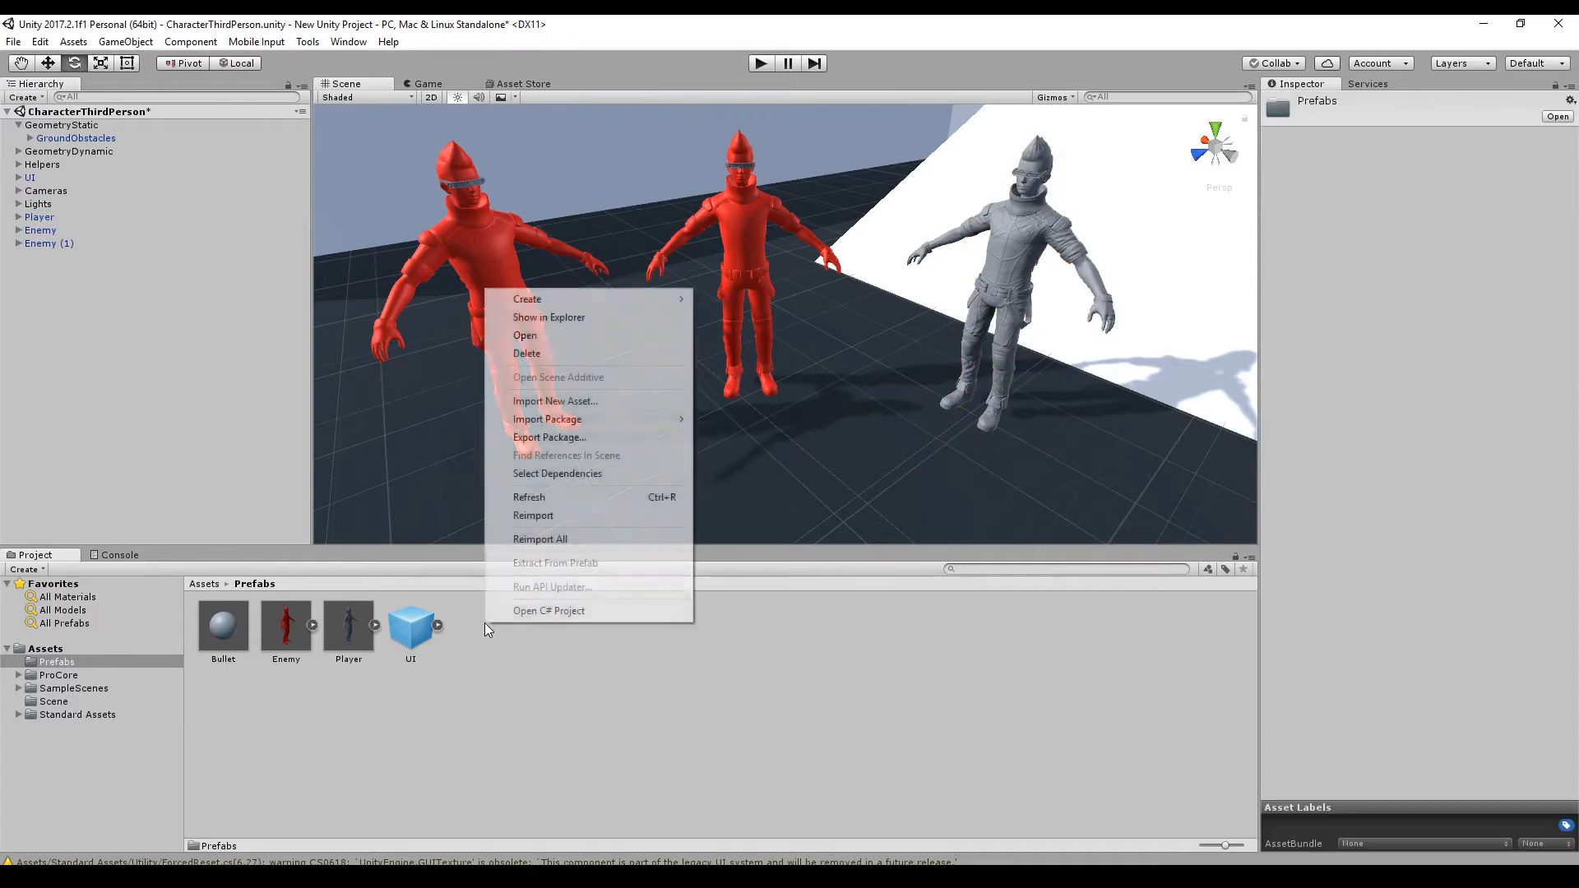
mouse_move(565, 300)
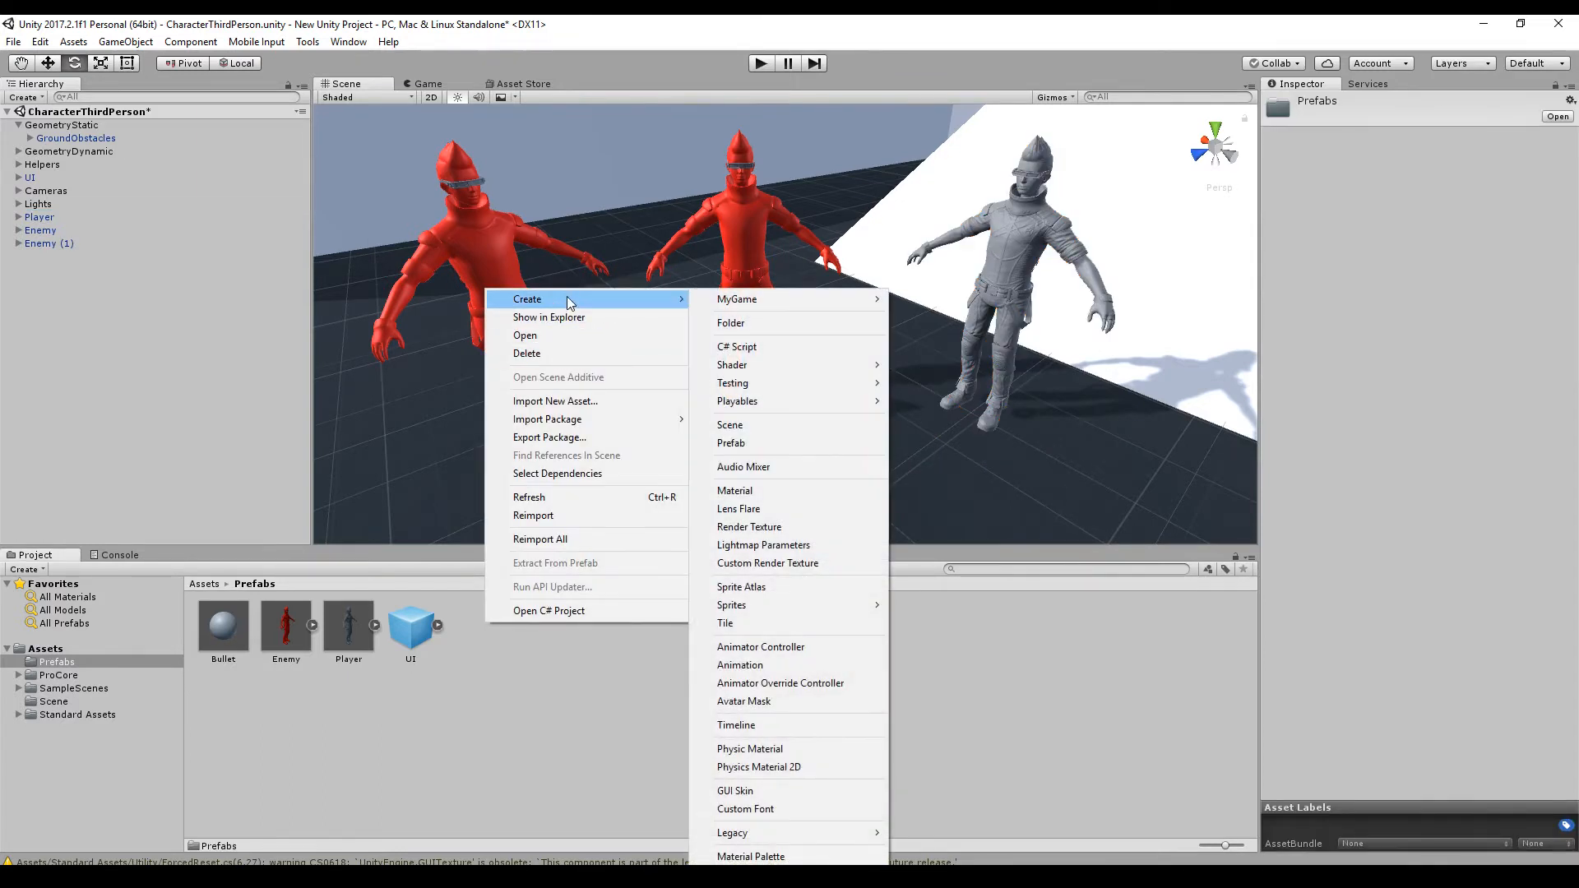
mouse_move(821, 298)
left_click(941, 300)
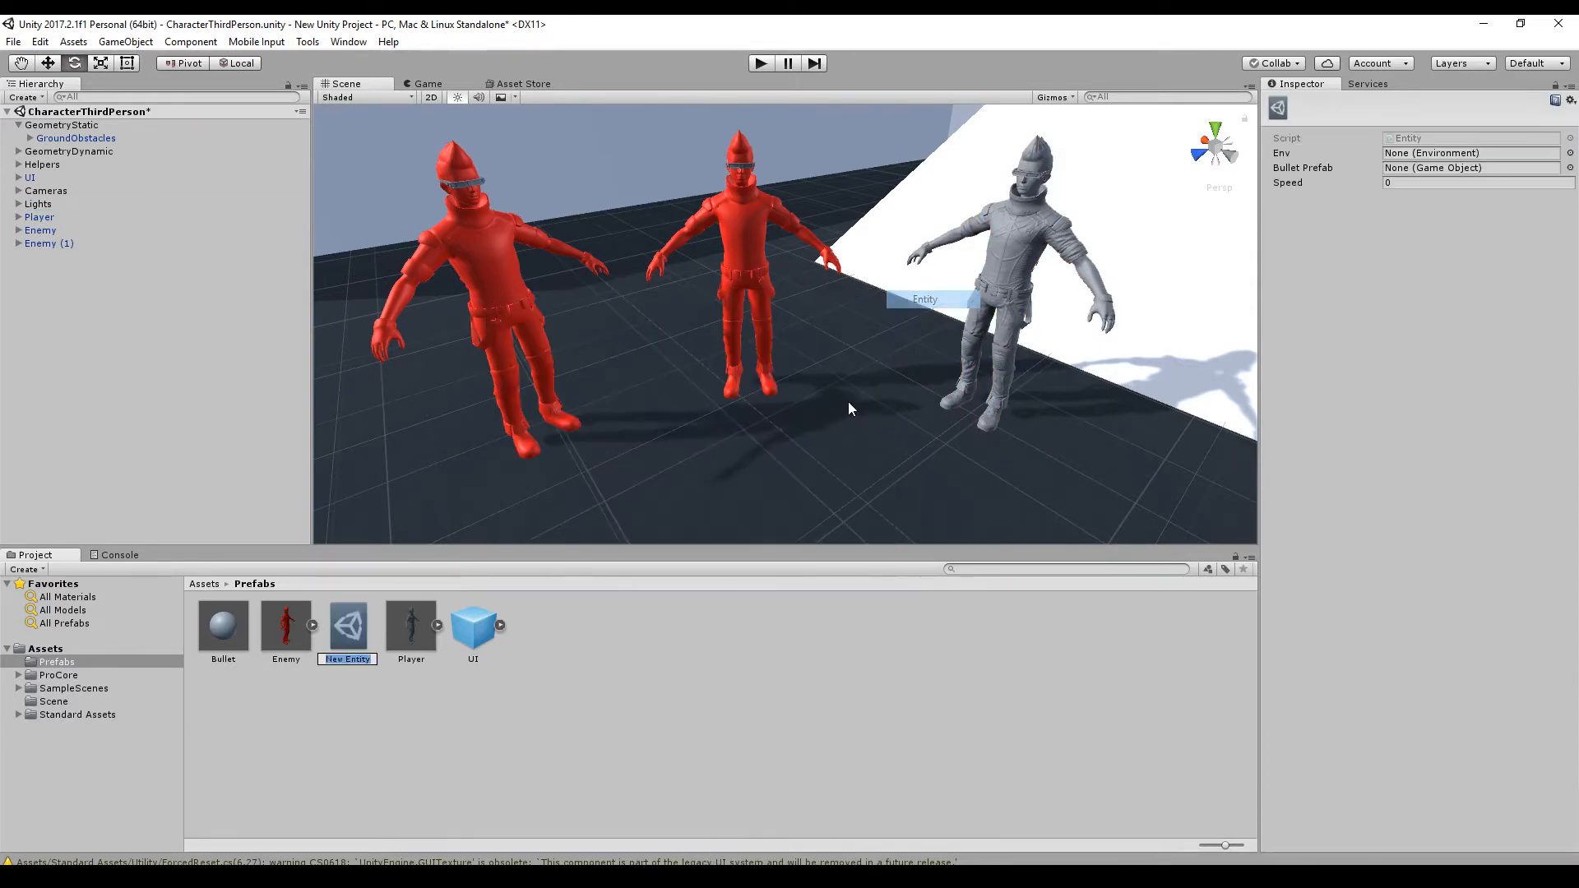
Create a MyGame Env asset in the Prefabs folder with its default name and assign the UI prefab to its UI field.
right_click(615, 637)
mouse_move(709, 314)
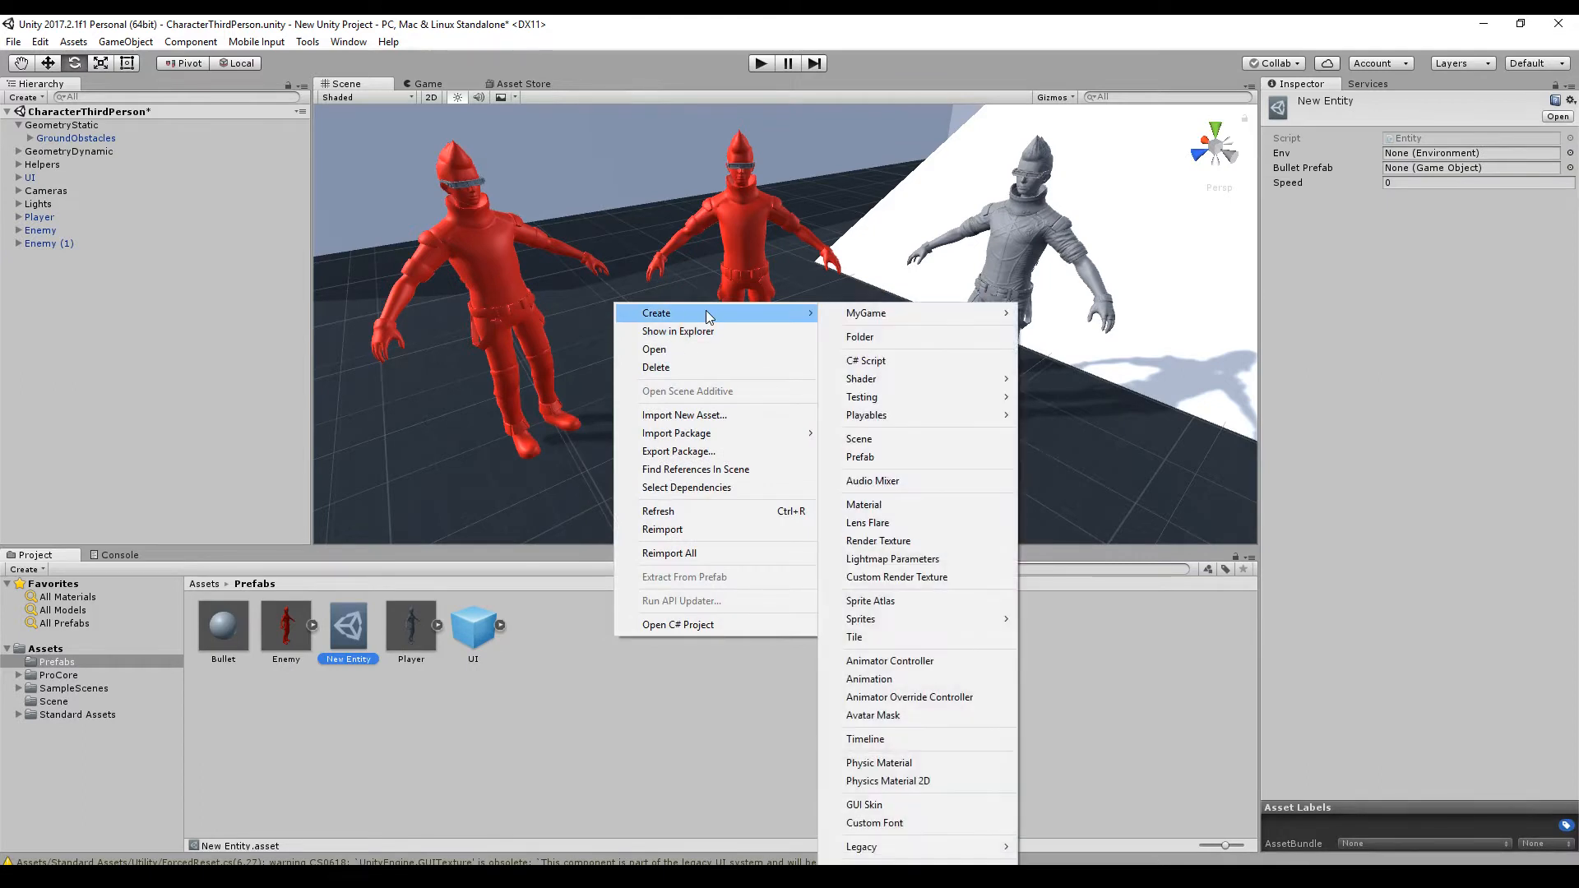
mouse_move(933, 317)
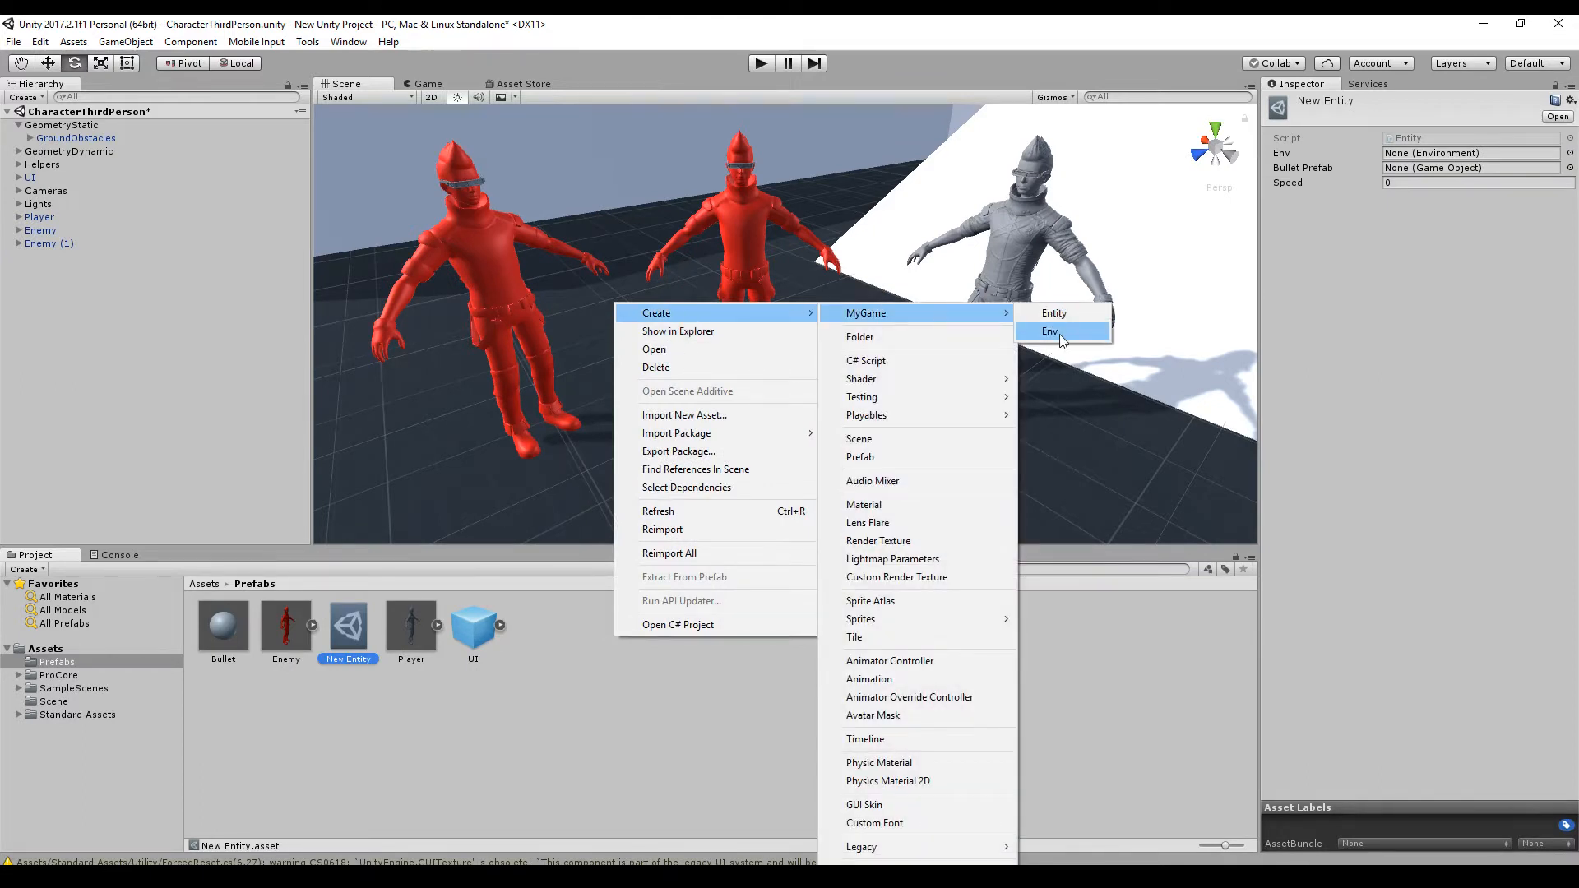
left_click(1051, 332)
key("Return")
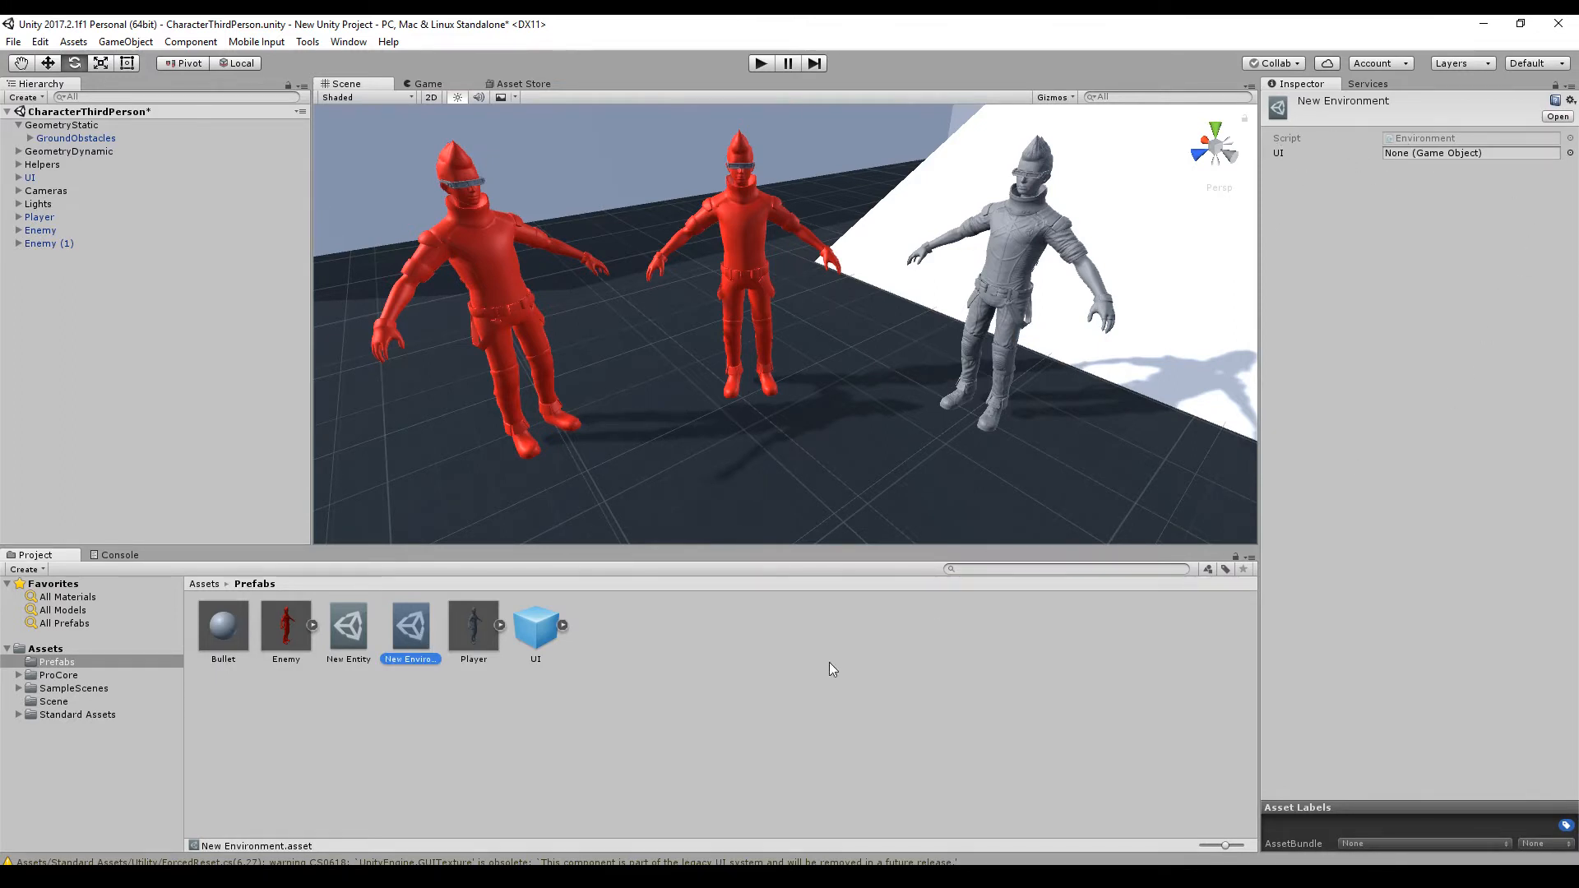
left_click_drag(526, 634, 1430, 155)
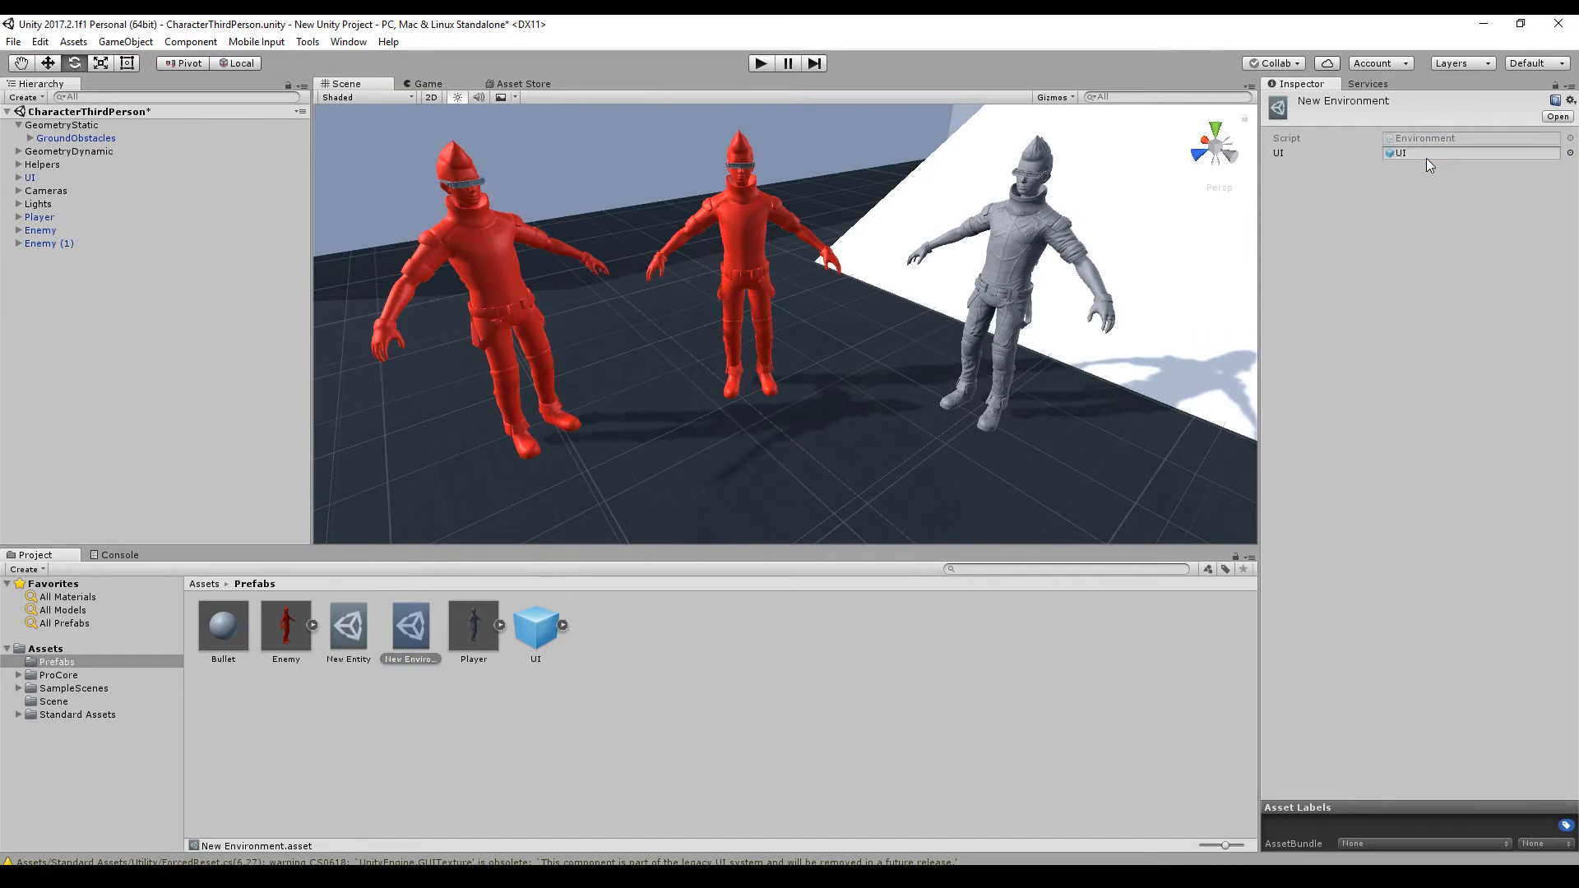
On the New Entity asset, assign New Environment to Env and Bullet to Bullet Prefab, and set Speed to 10.
left_click(362, 630)
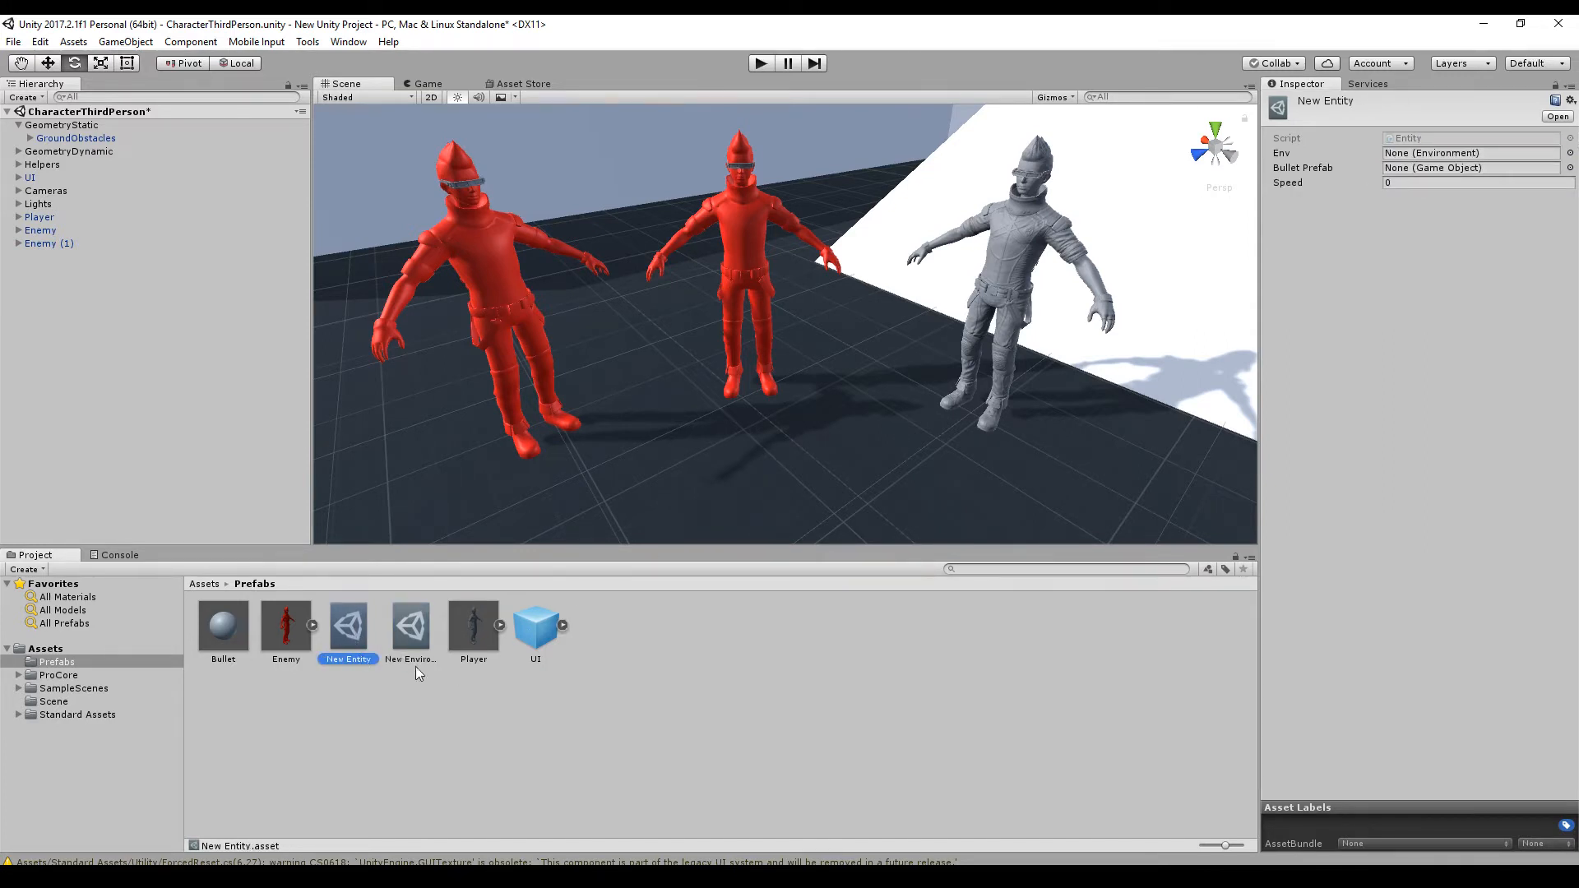
left_click_drag(406, 638, 1473, 156)
left_click_drag(226, 626, 1461, 169)
left_click(1447, 185)
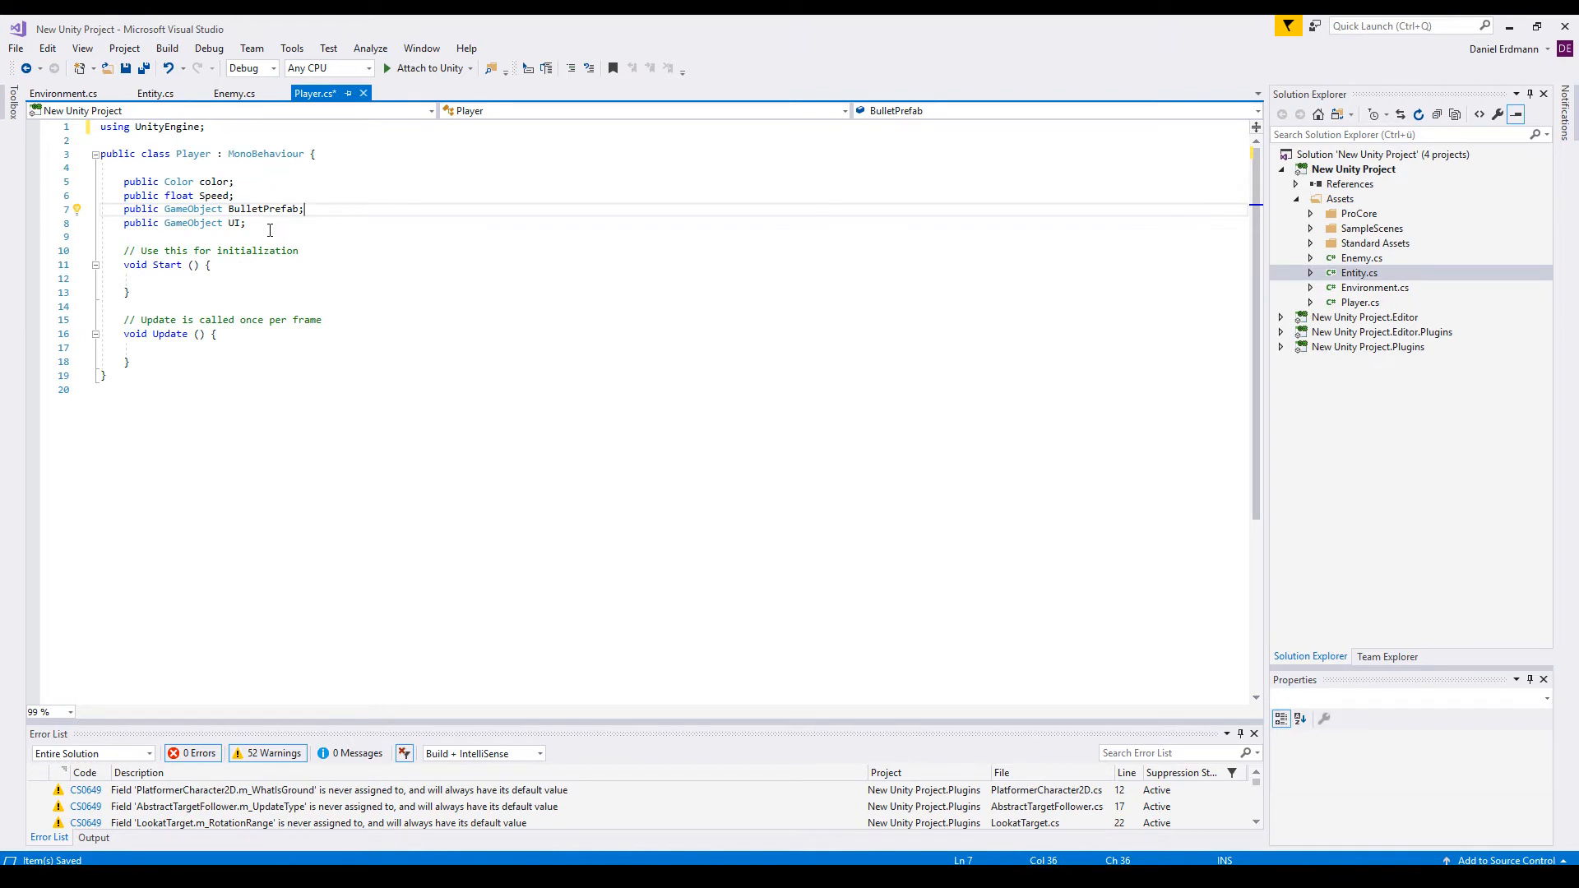
In the Player class, replace the Speed, BulletPrefab and UI fields with a public Entity field named Entity and save the file.
left_click_drag(265, 225, 276, 182)
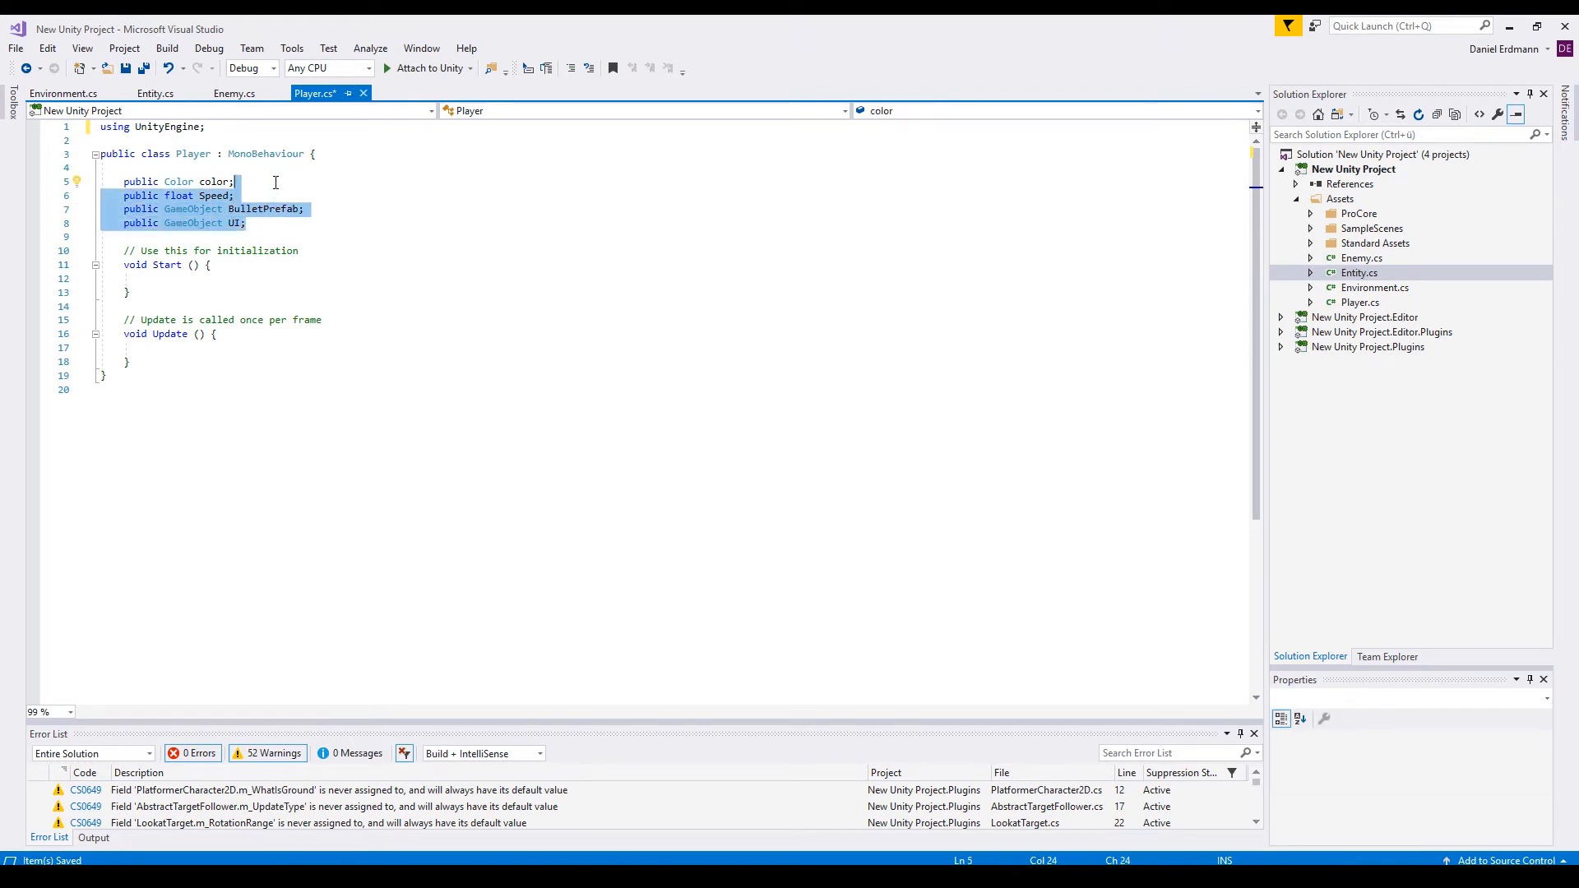
key("Return")
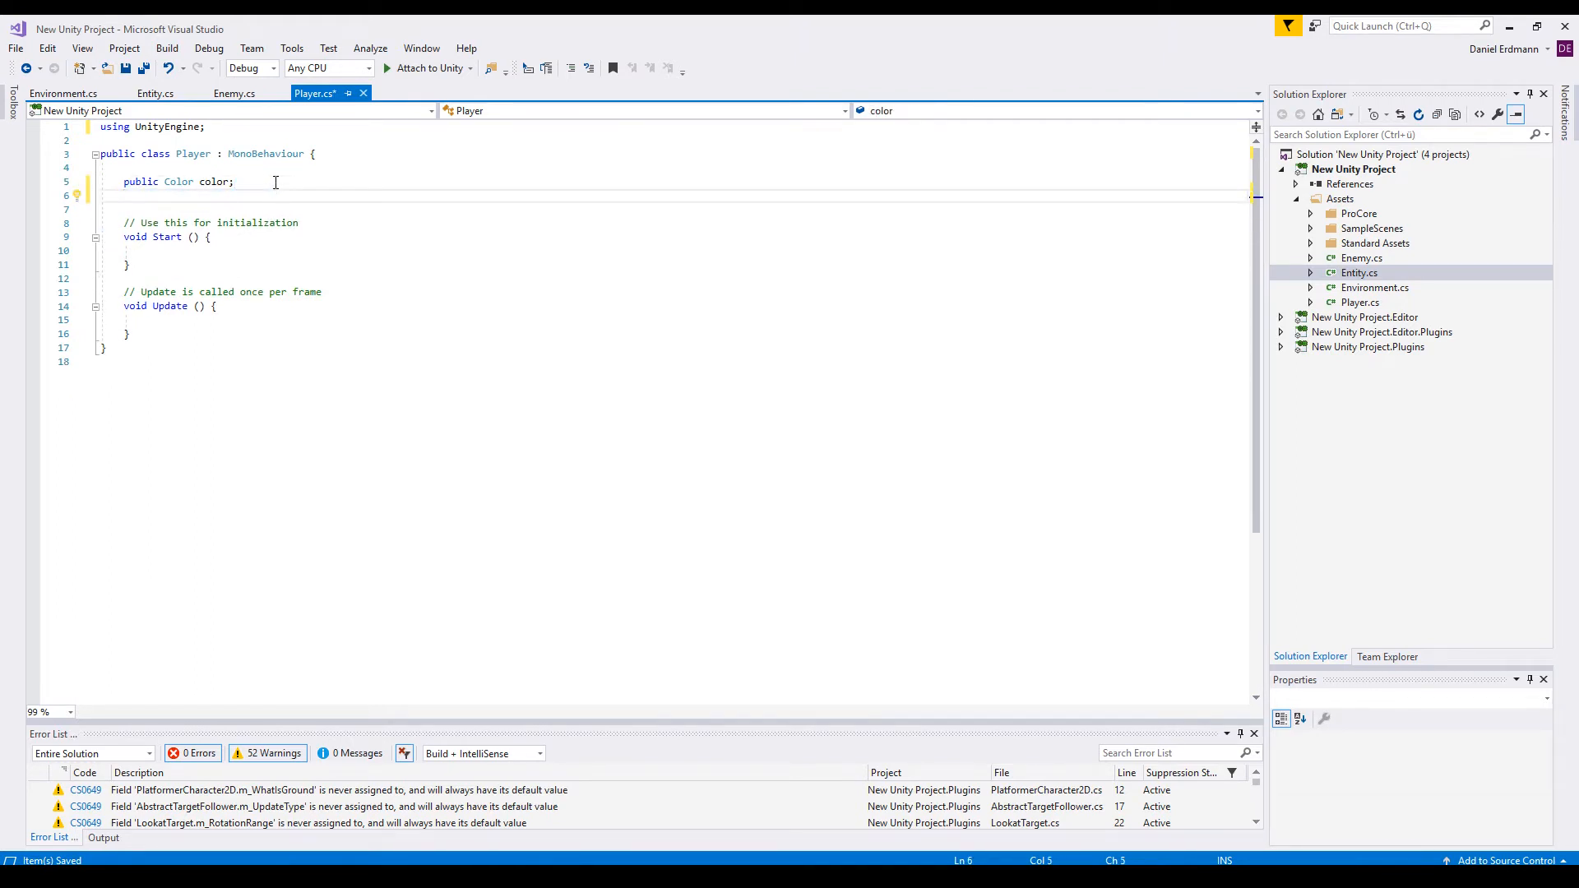
type("public Ene")
key("BackSpace")
type("tity Entity;")
key("ctrl+s")
Switch to Unity and assign the New Entity asset to the Player prefab's Entity field.
key("alt+Tab")
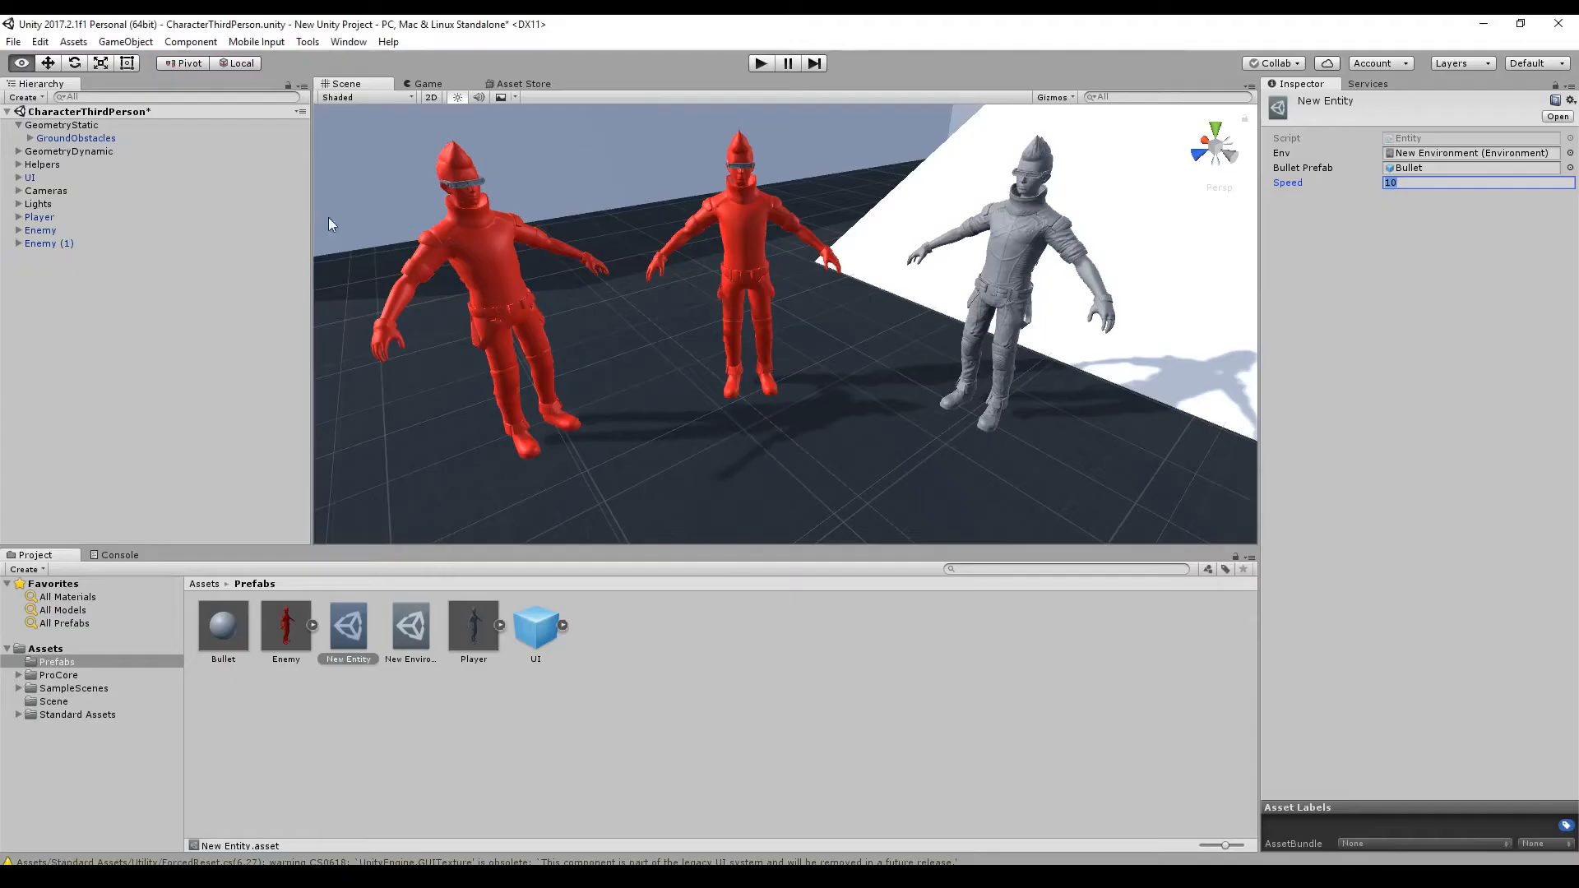
left_click(479, 634)
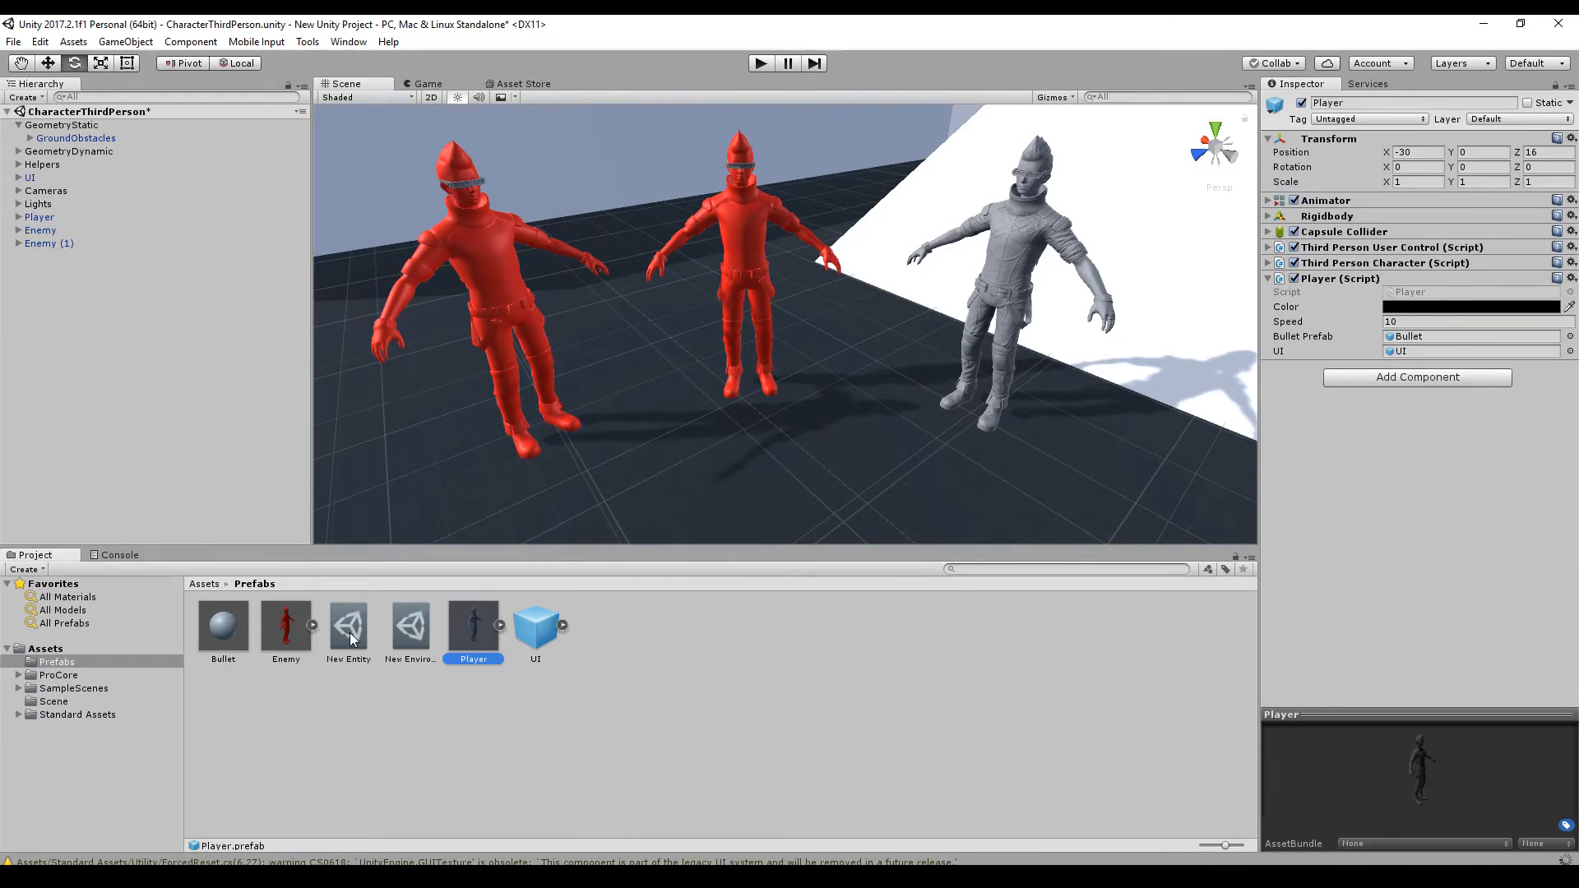
left_click_drag(352, 641, 1467, 327)
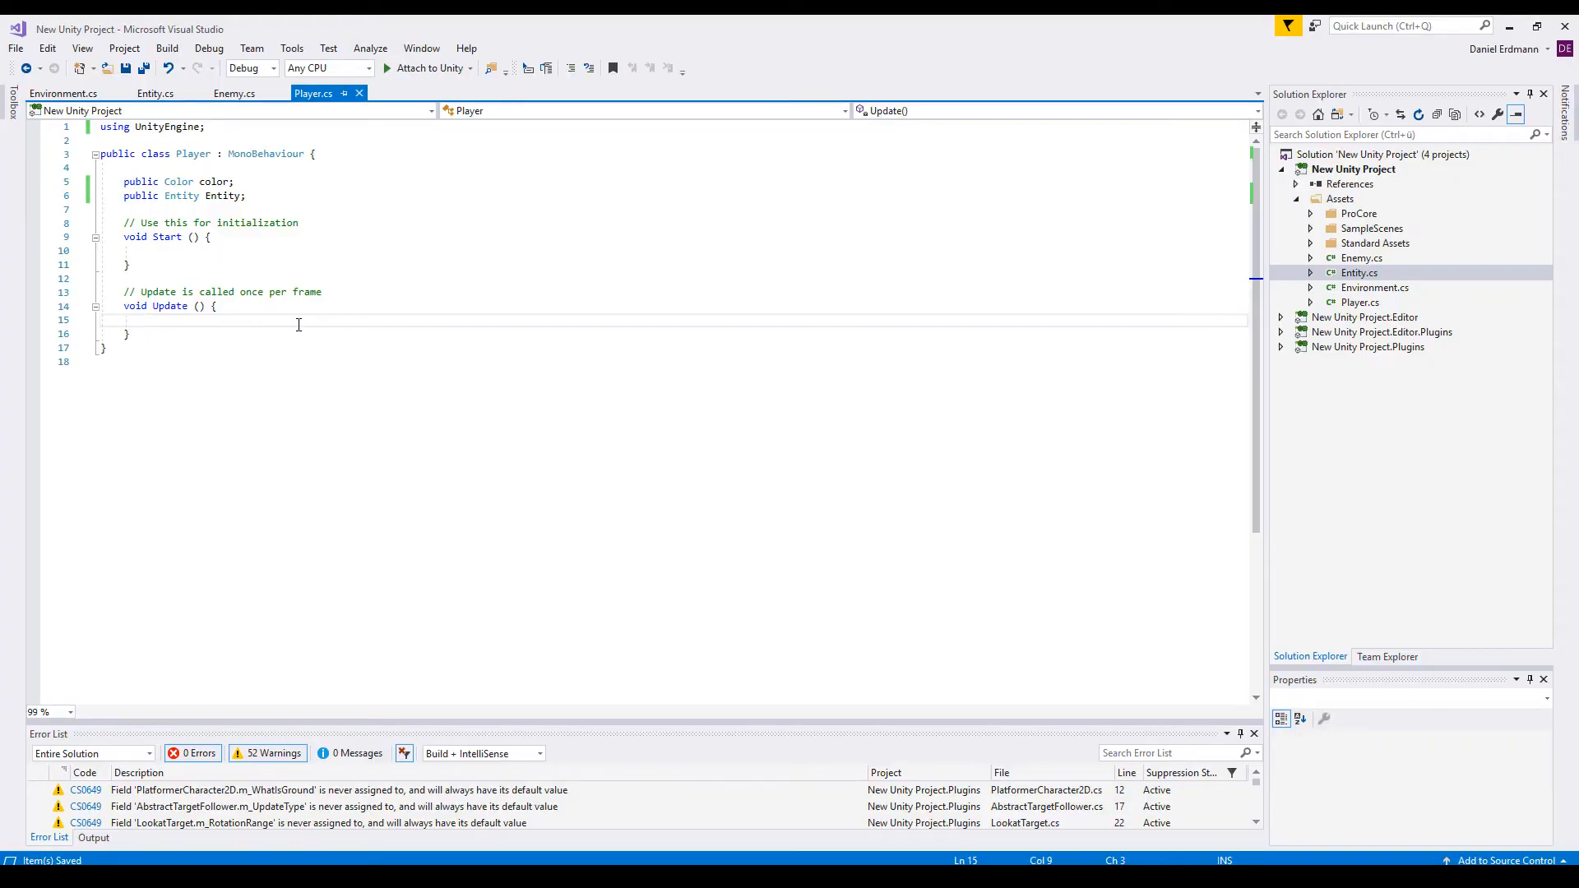
In the Player's Update method, add the line transform.position.x += Time.deltaTime * Entity.Speed;.
type("transform.po")
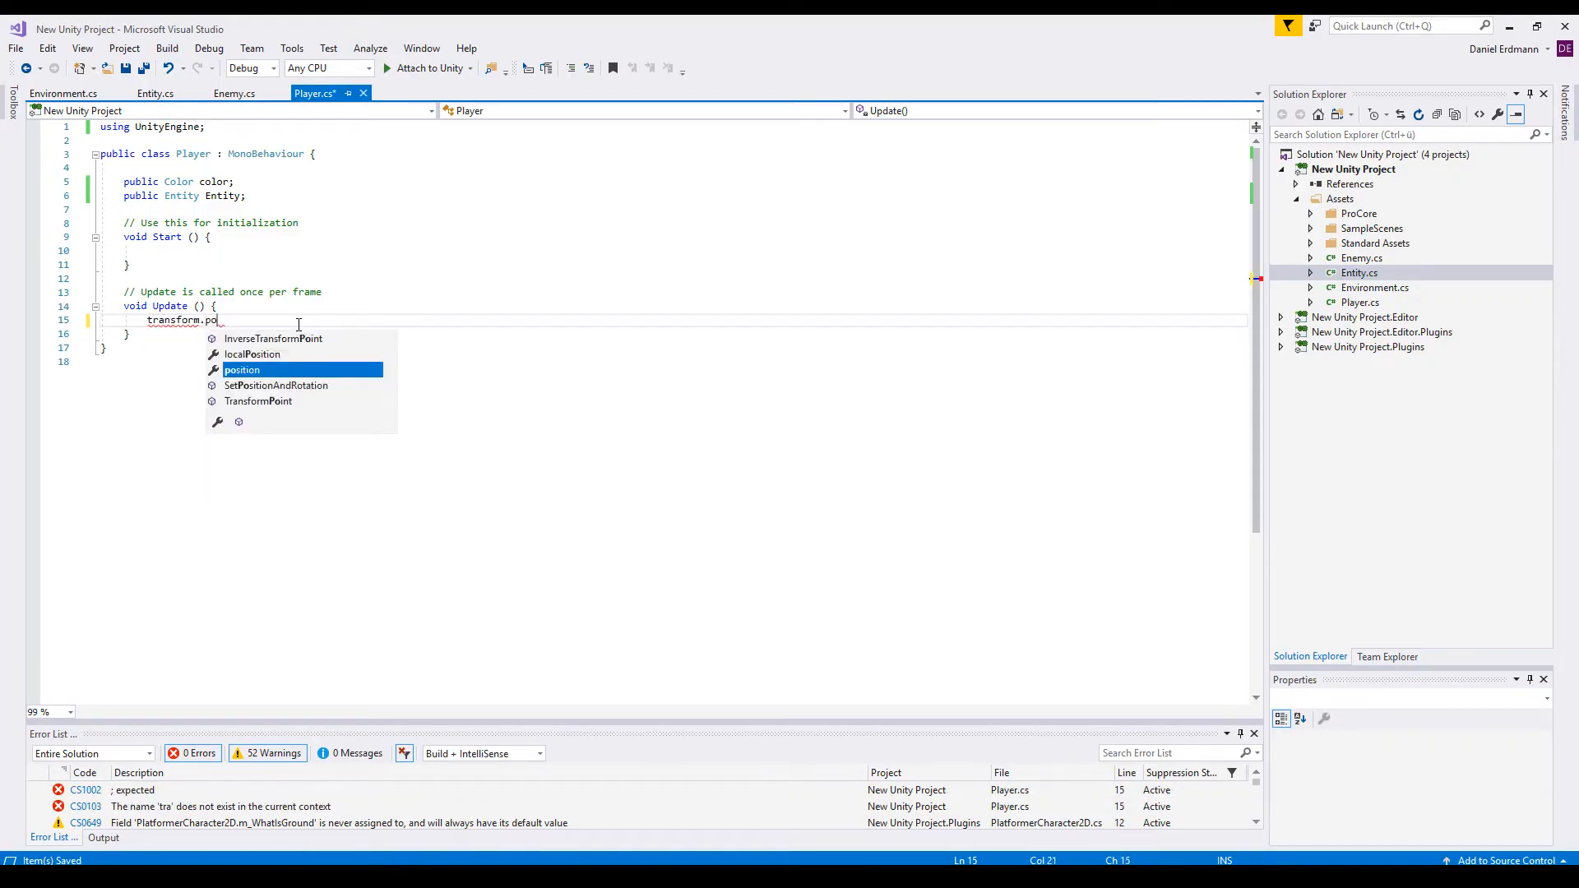
key("Tab")
type(".x ++")
key("BackSpace")
type("= Time.deltaTime +")
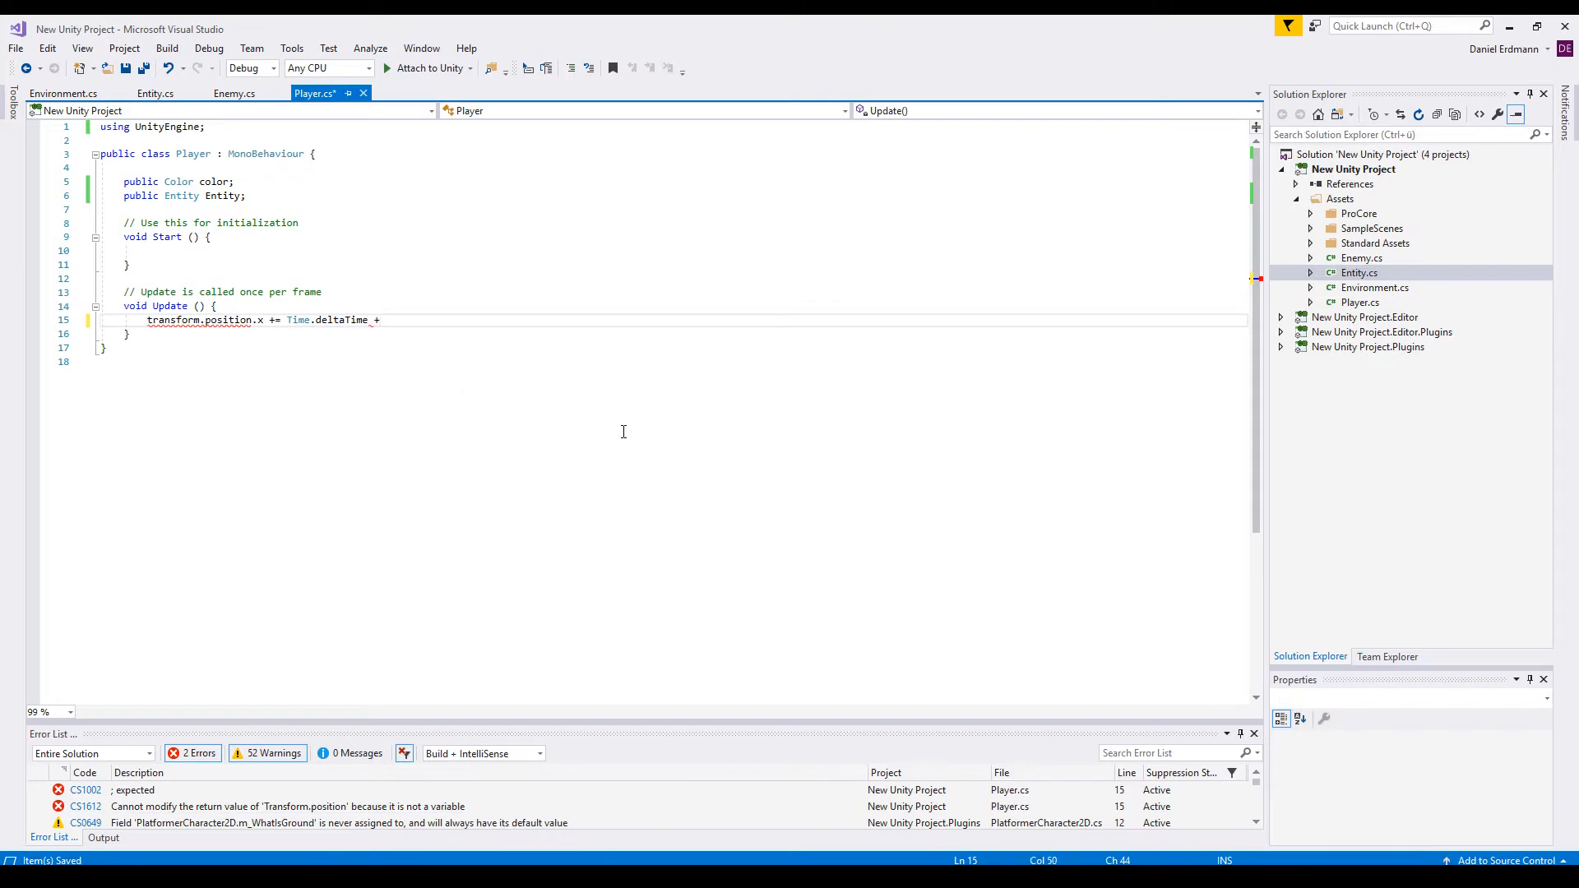
key("BackSpace")
key("BackSpace")
type("* Entity.")
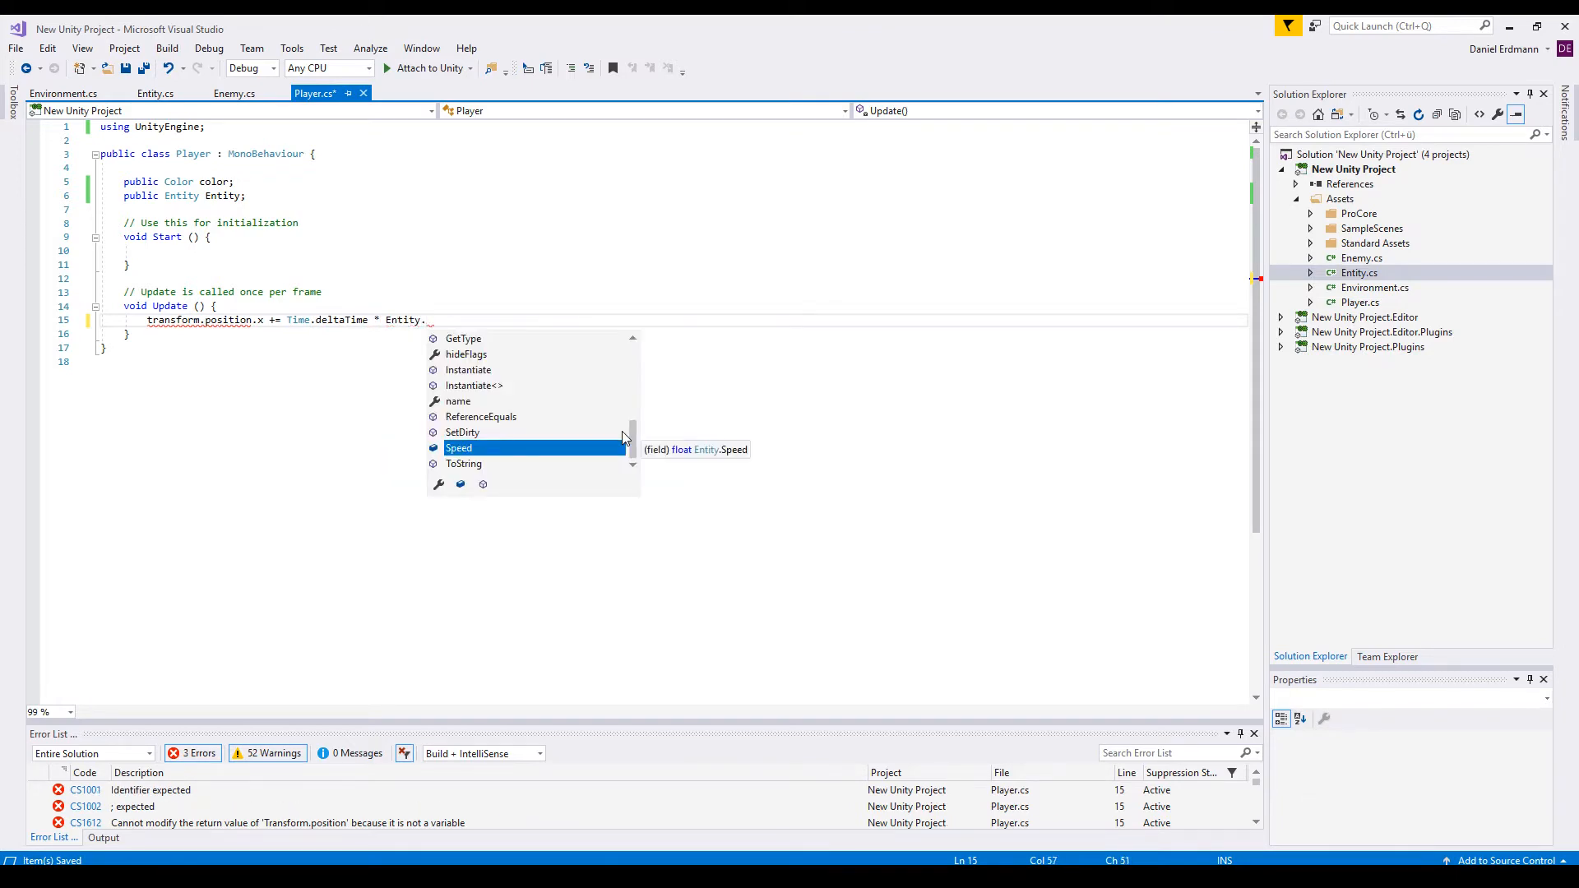
key("Tab")
type(";")
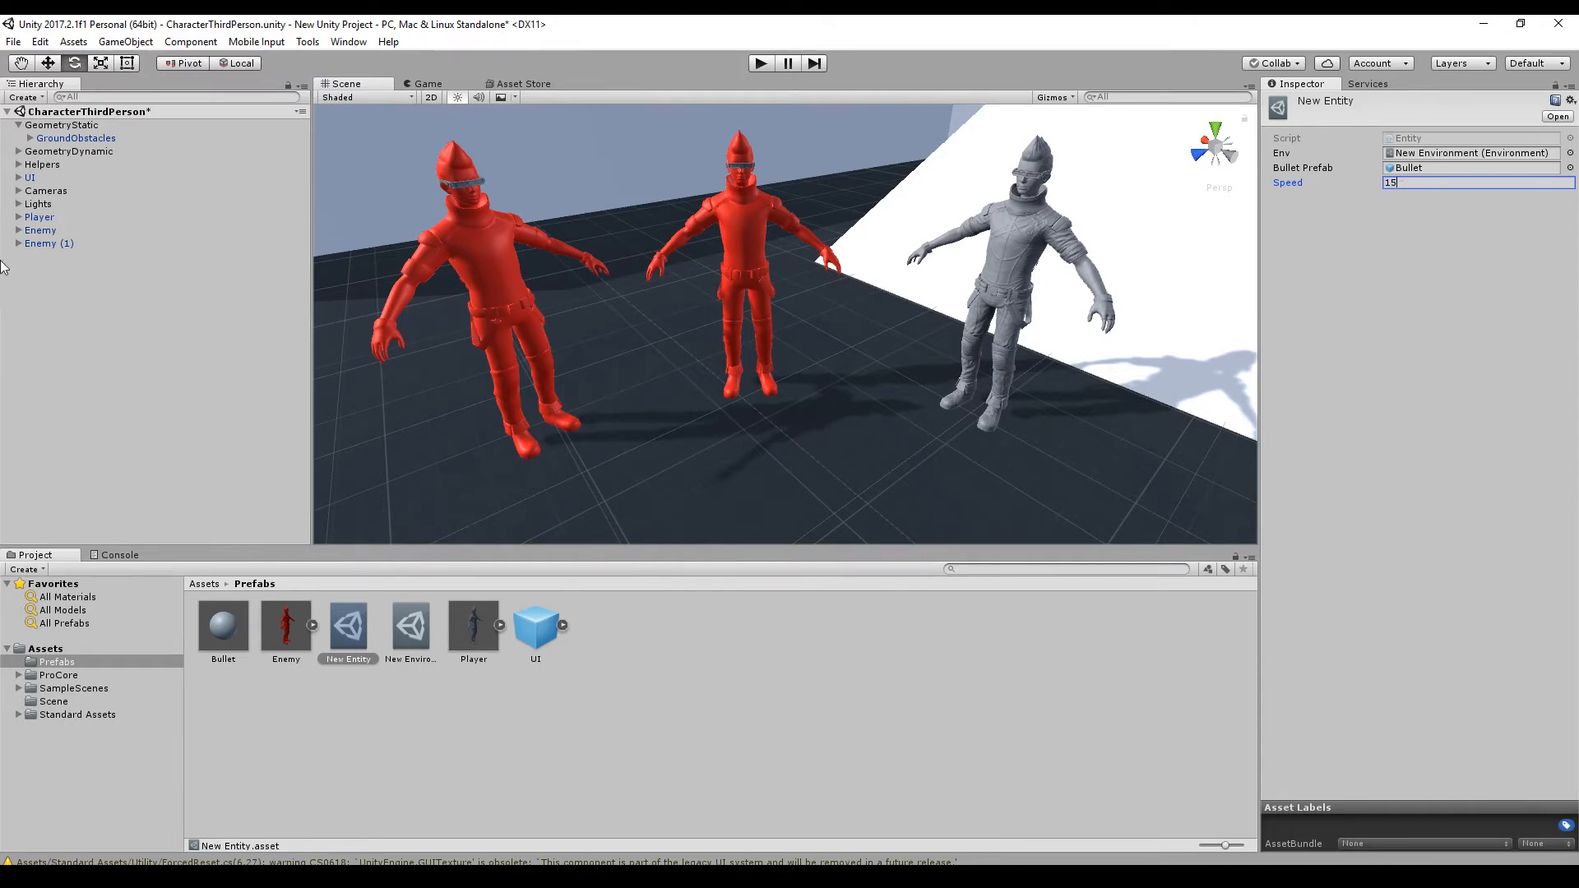
Inspect the script settings of the Player and the first Enemy in the scene.
left_click(43, 217)
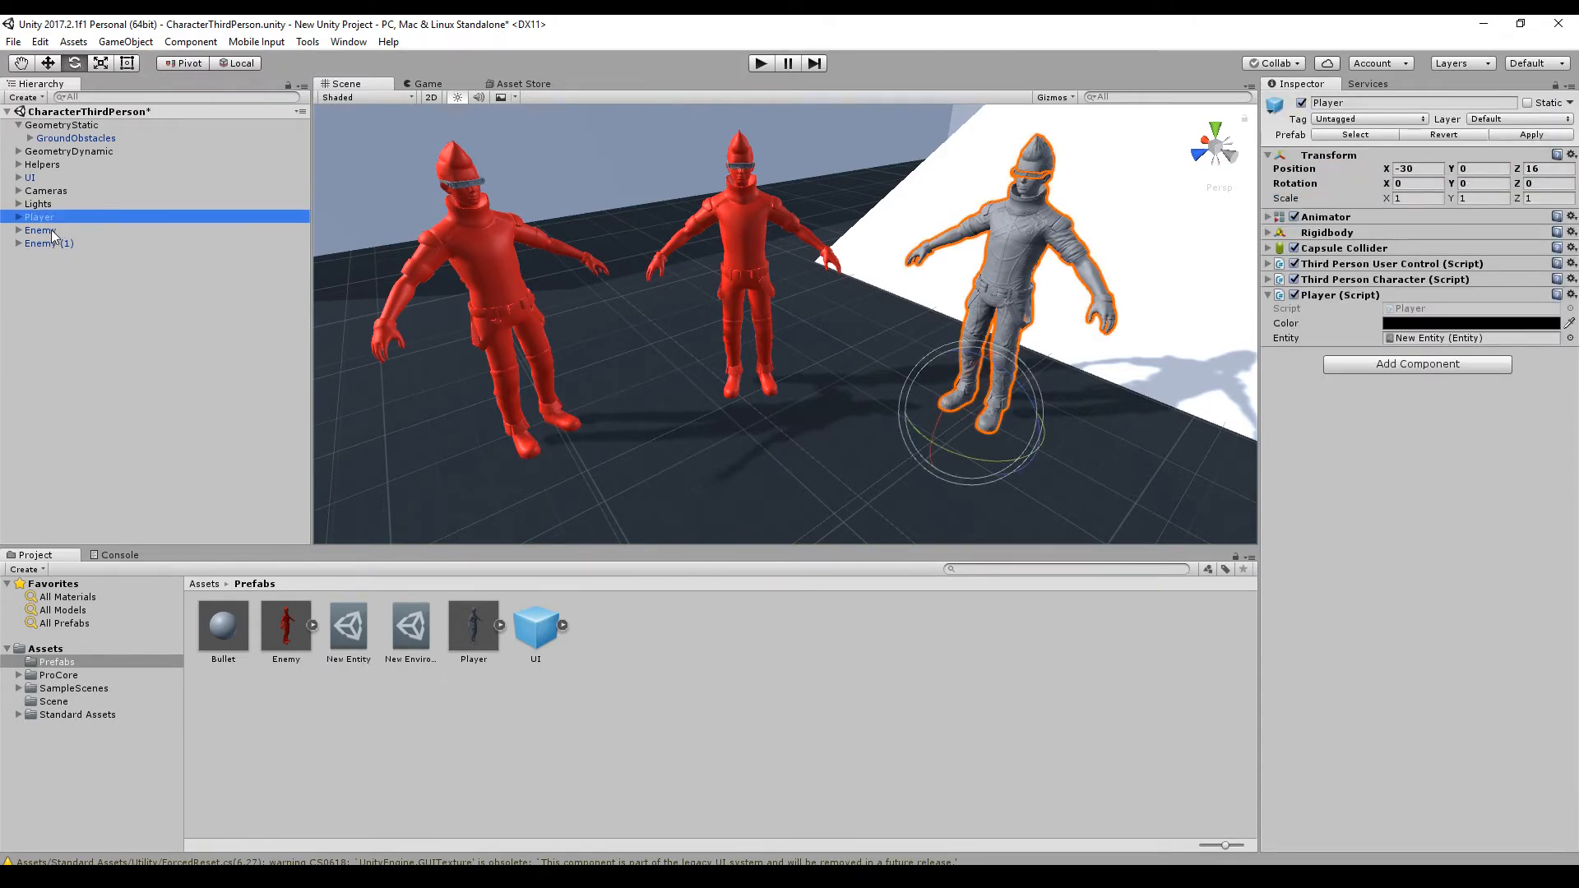
left_click(51, 232)
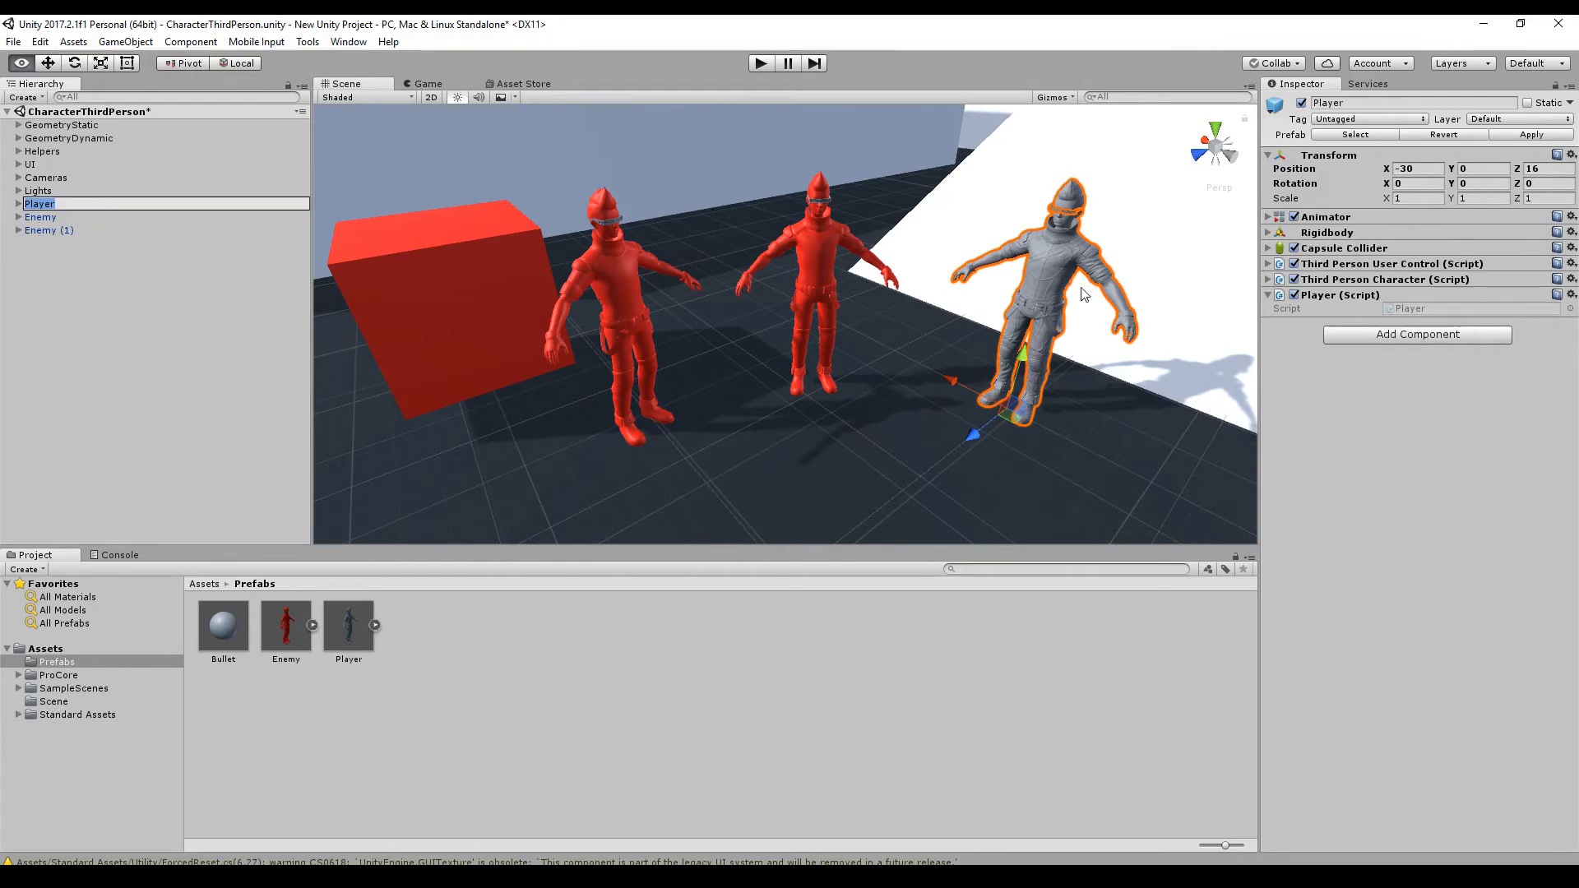
Switch to Visual Studio, add a public Canvas field named canvas to the Player class and save the file.
left_click(1364, 296)
left_click(1363, 296)
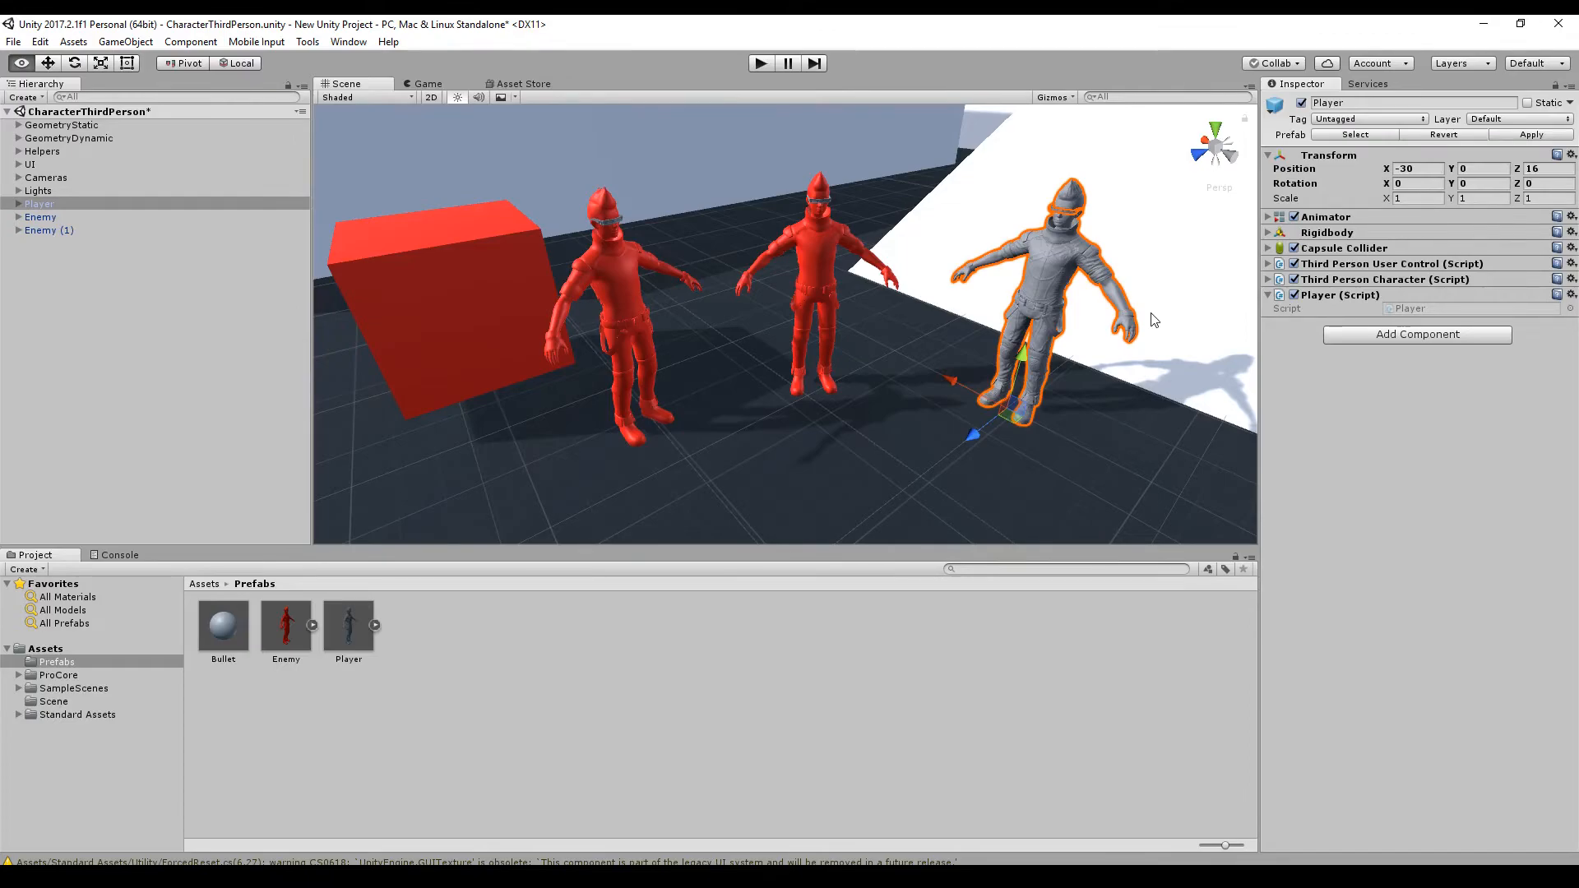
key("alt+Tab")
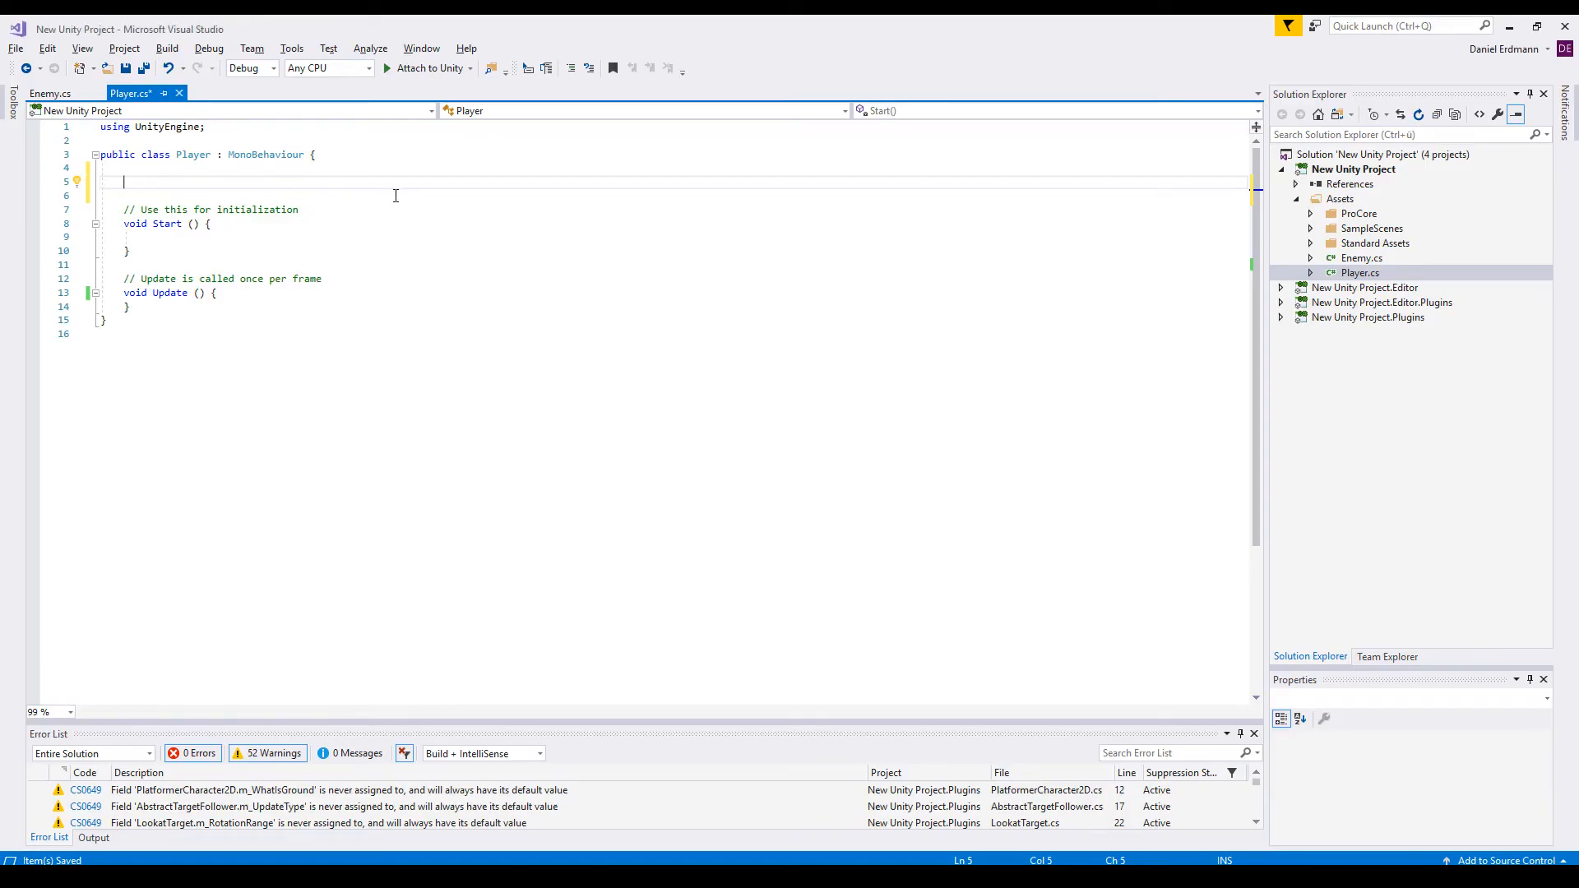
type("public c")
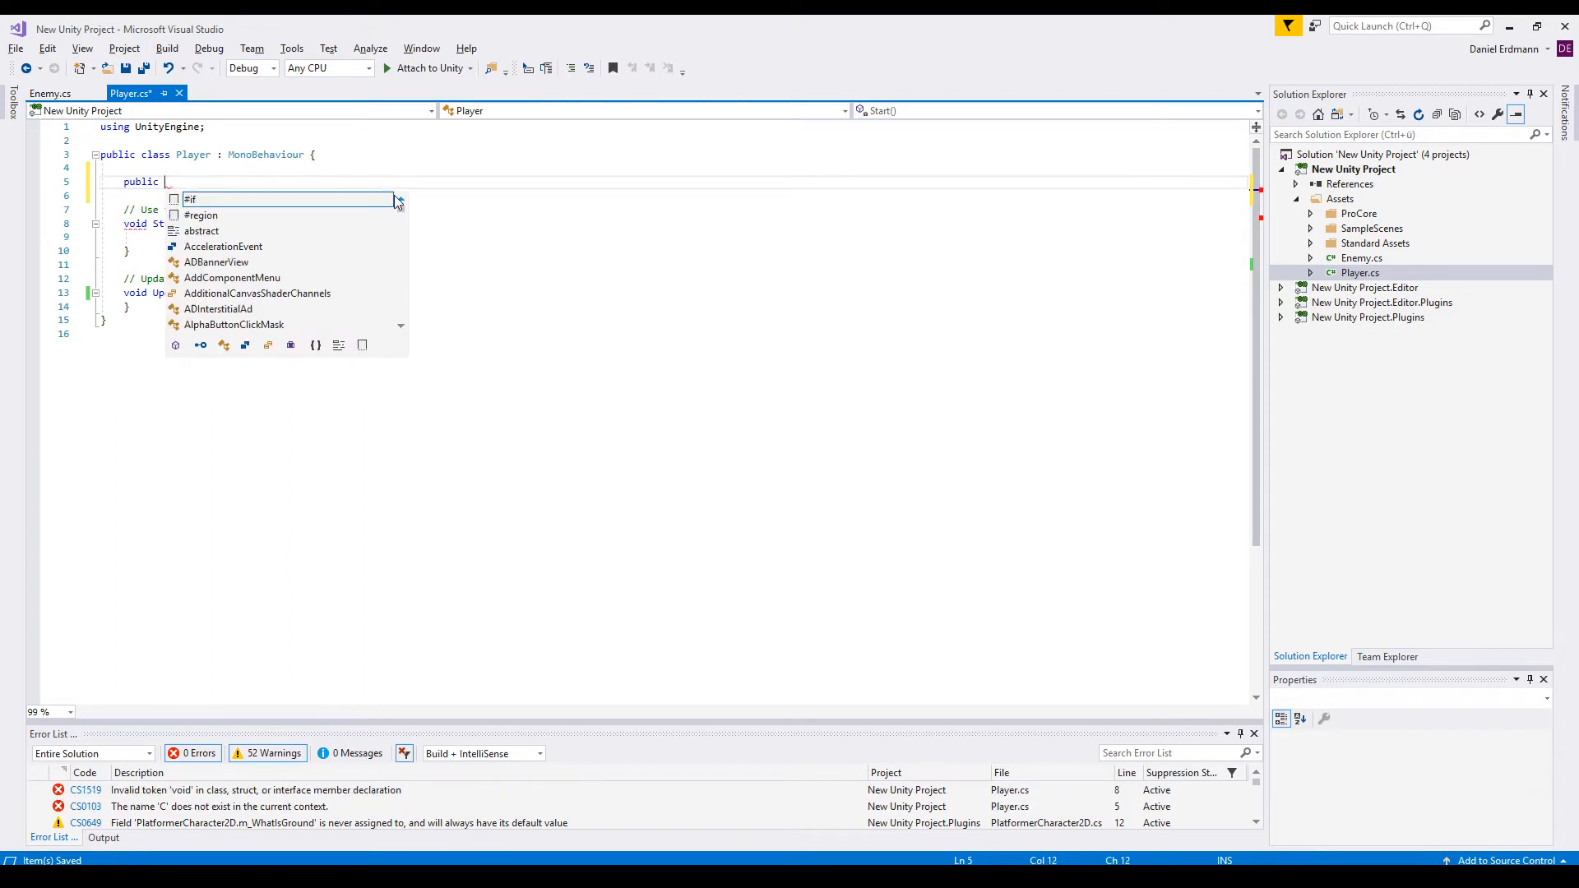
type("canv")
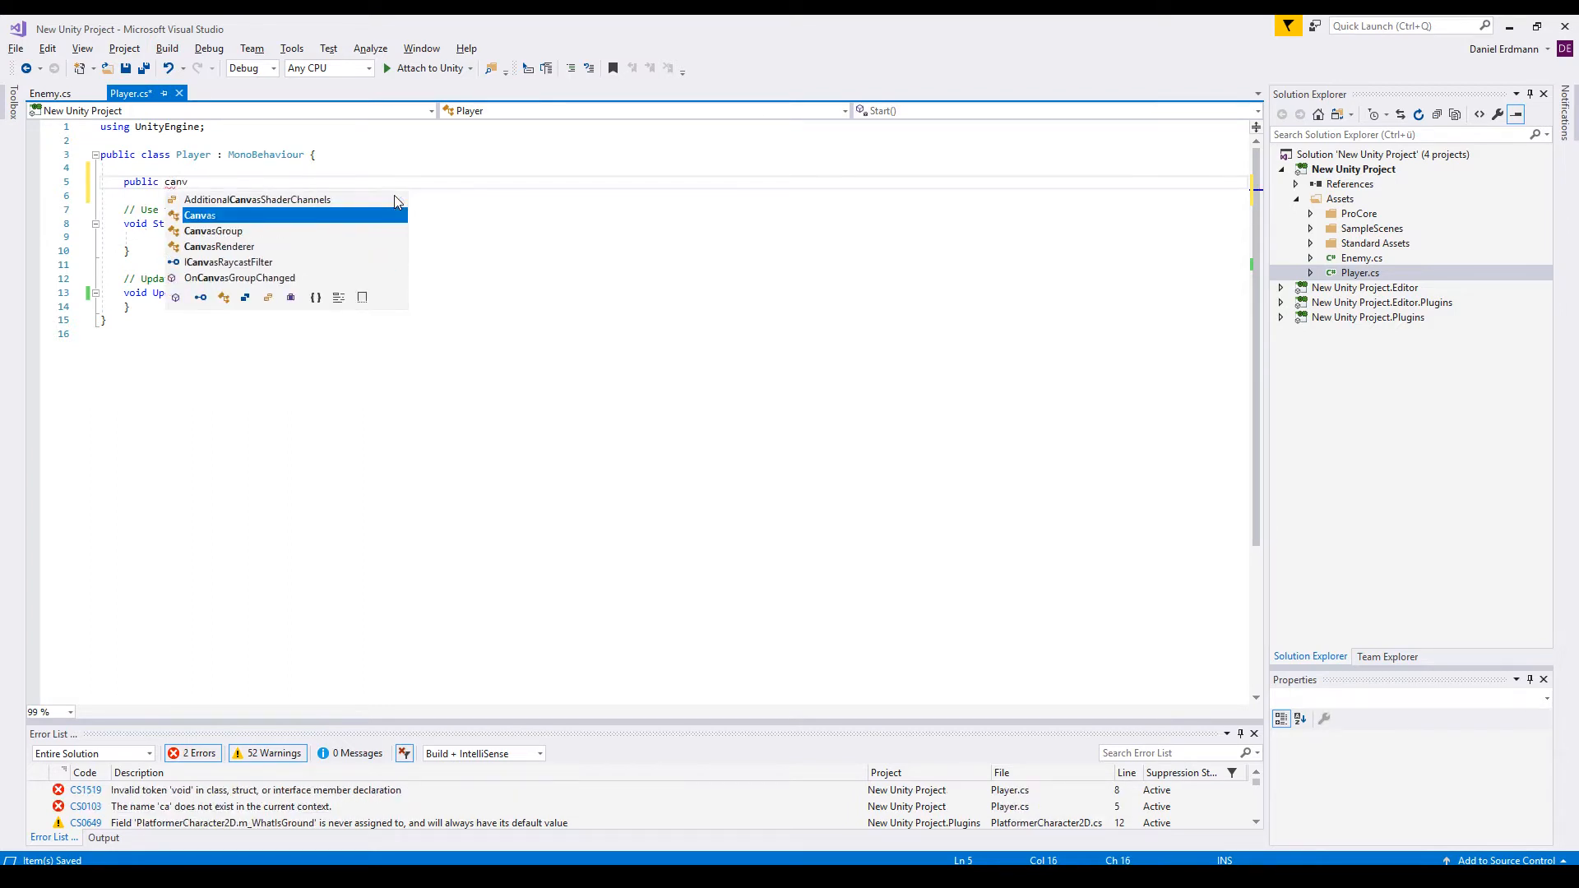
type("as canvas;")
key("ctrl+s")
Switch to Unity and assign the DualTouchControls object under UI to the Player's Canvas field.
key("alt+Tab")
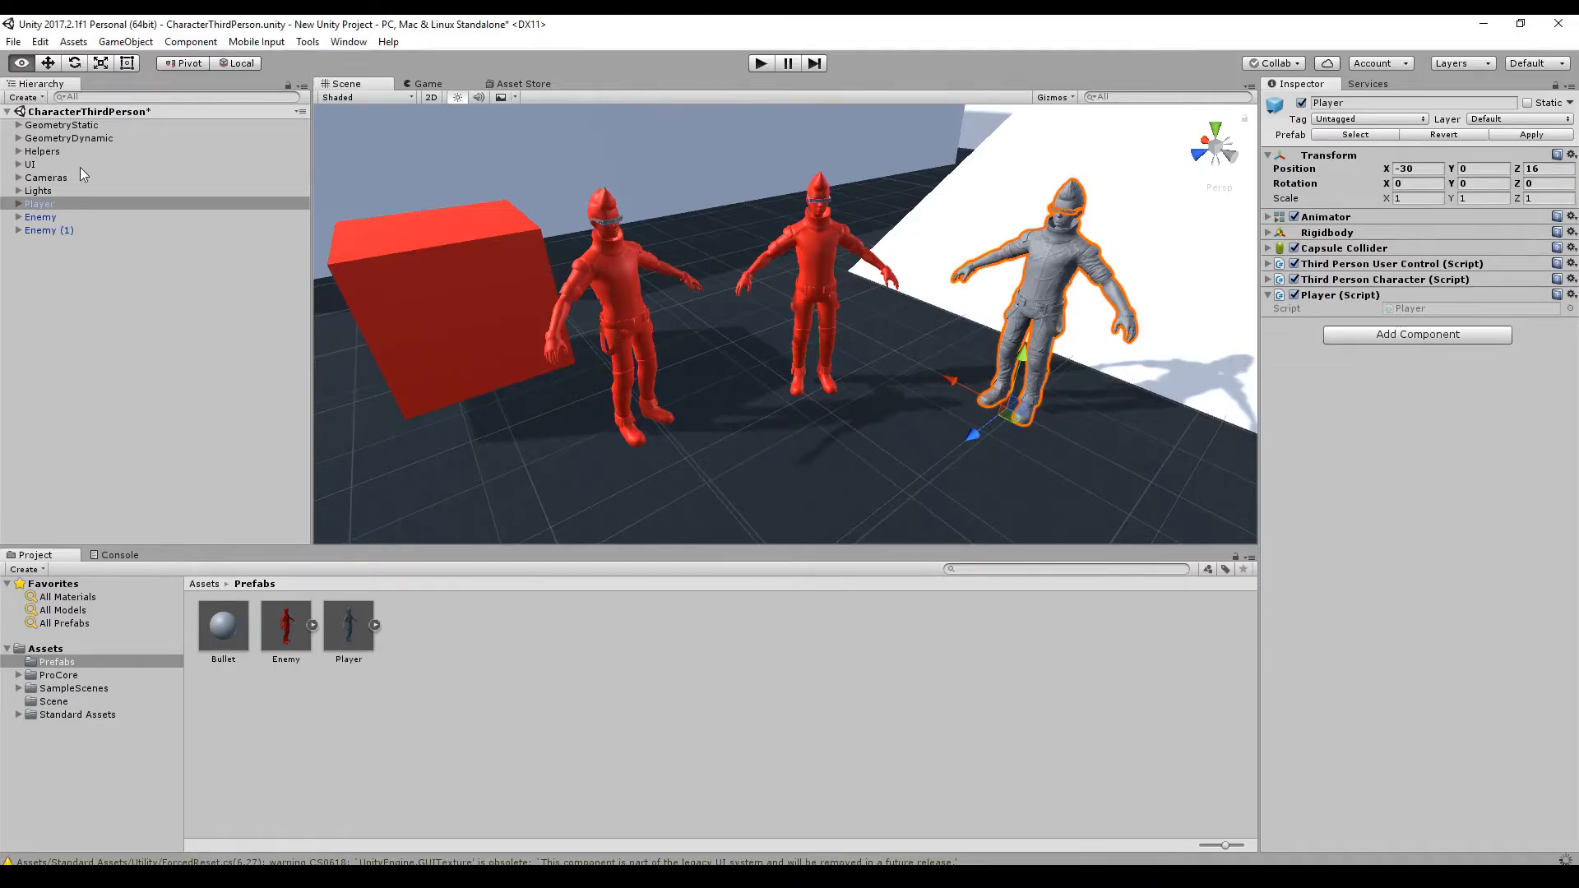
left_click(18, 165)
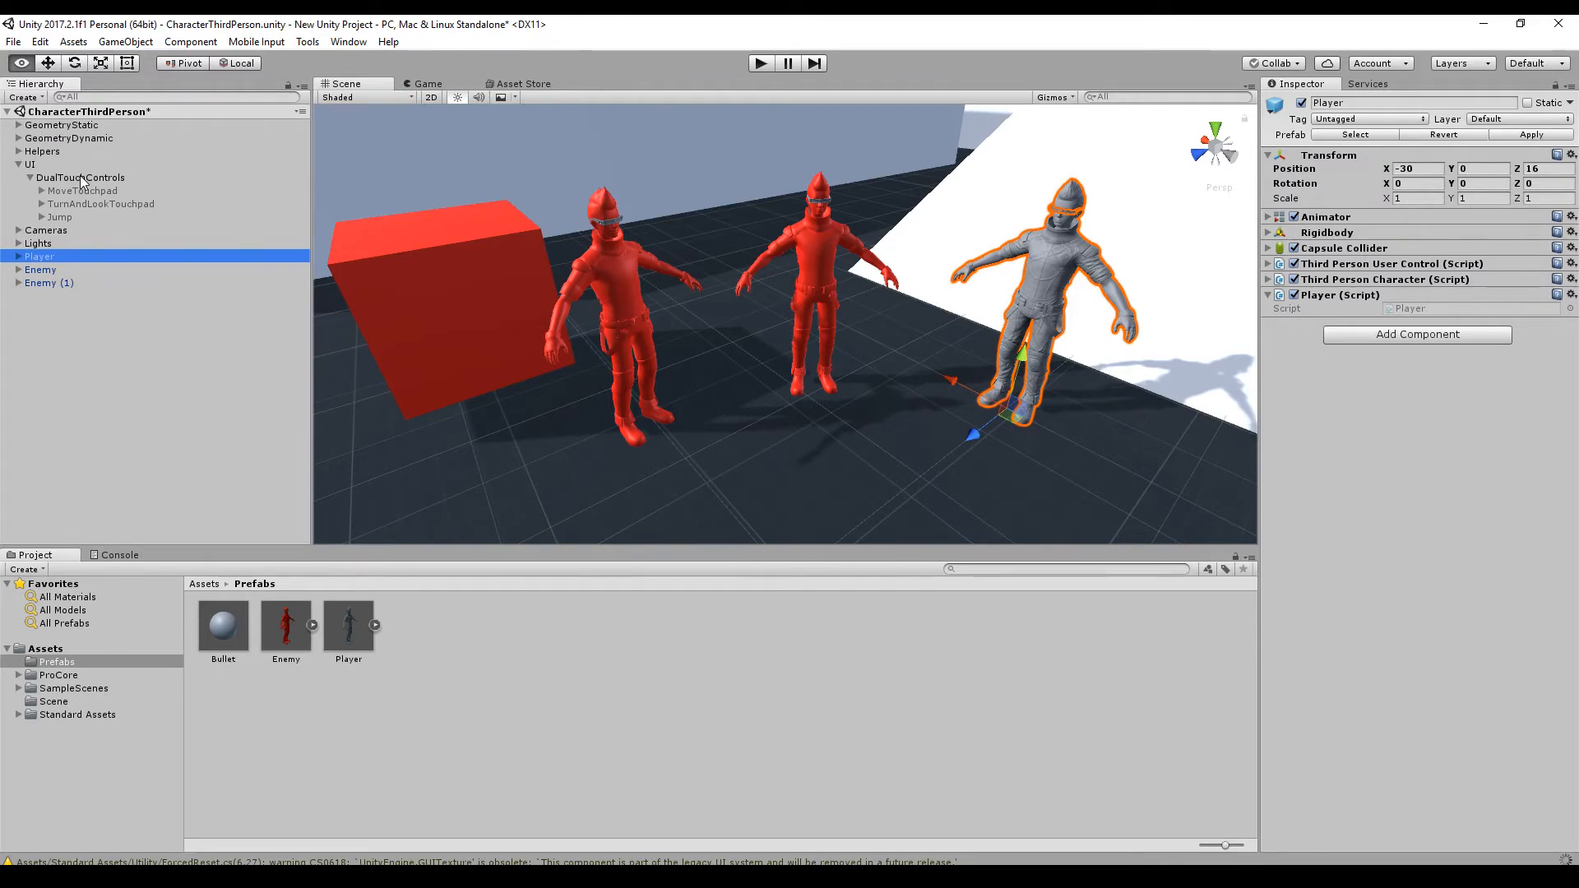
left_click_drag(82, 179, 312, 193)
left_click(46, 258)
left_click_drag(88, 178, 1420, 324)
Switch to Visual Studio and add canvas.gameObject.SetActive(true); inside the Player's Update method.
key("alt+Tab")
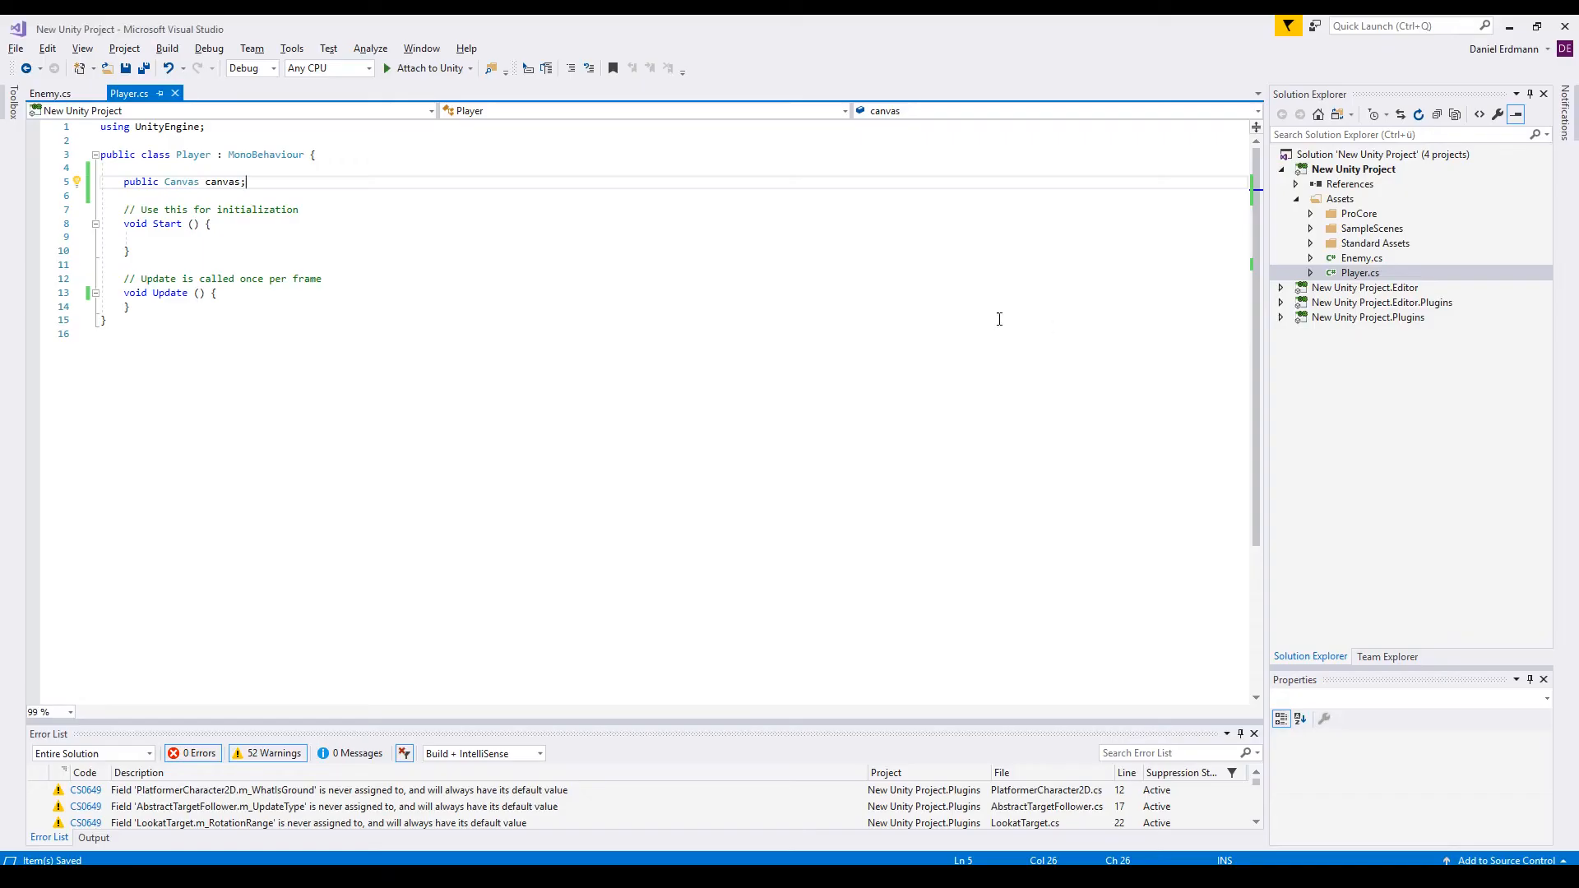
left_click(207, 238)
left_click(305, 293)
key("Return")
key("Return")
key("Return")
key("Up")
type("c")
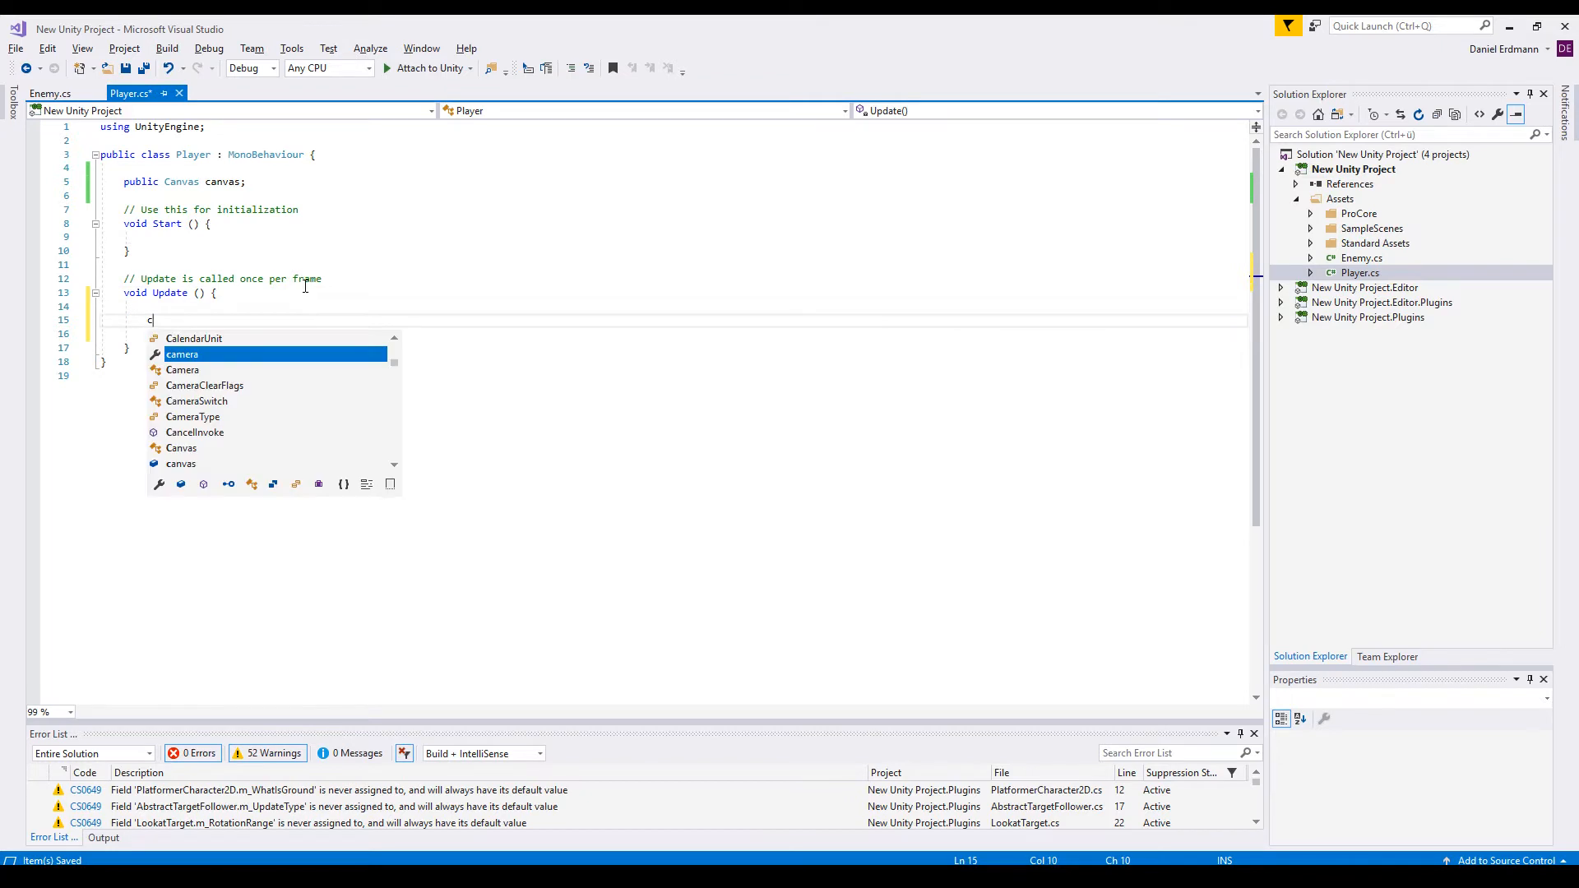
type("anvas.g")
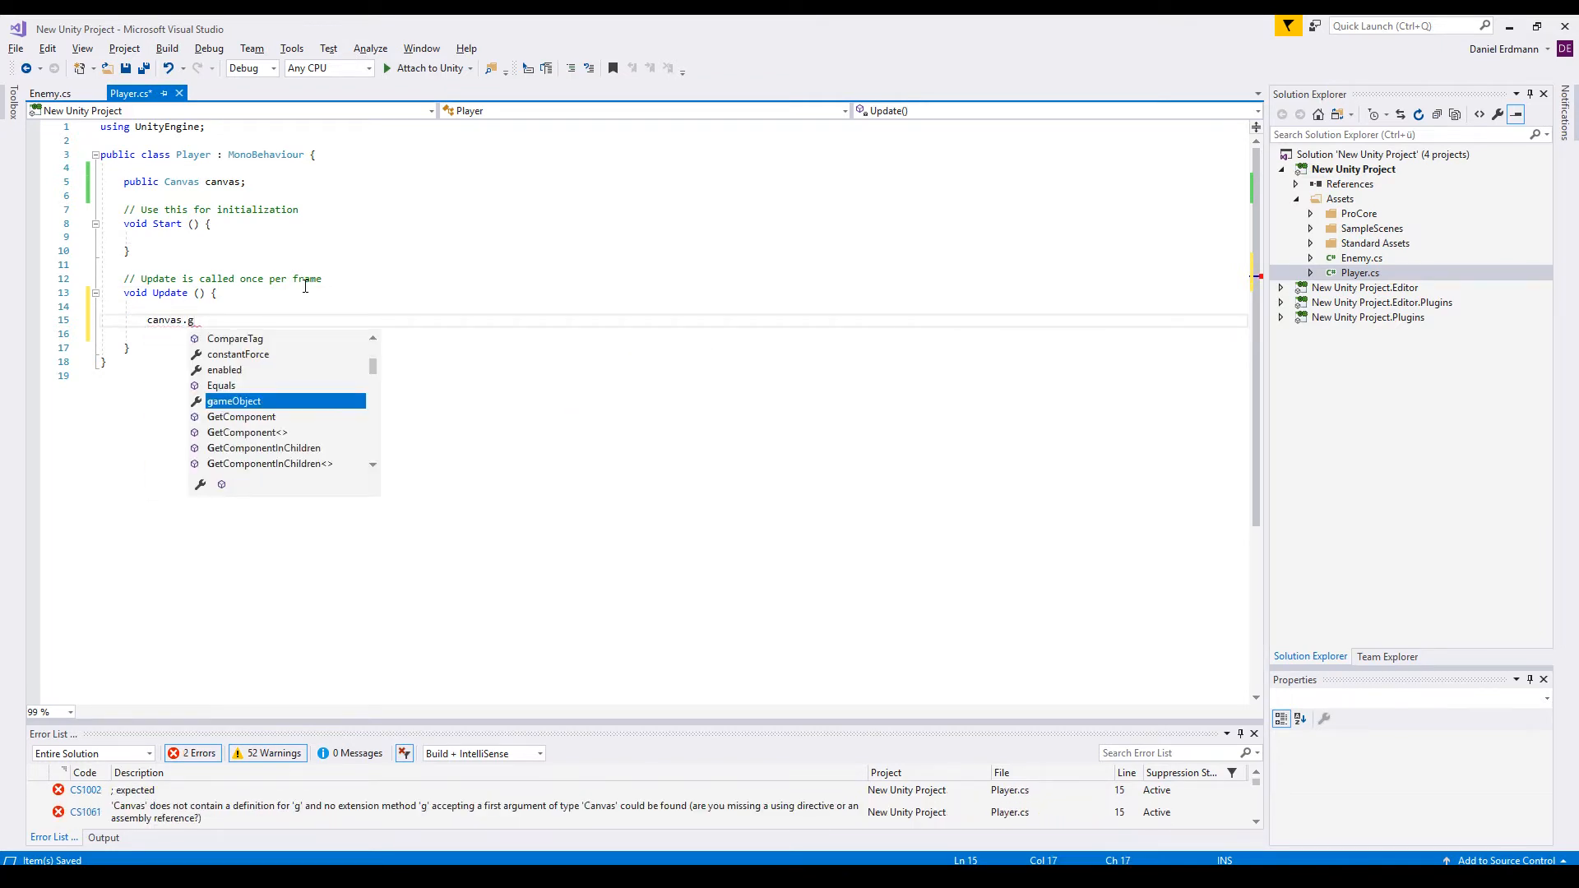
type("ameObject.seta")
type("();")
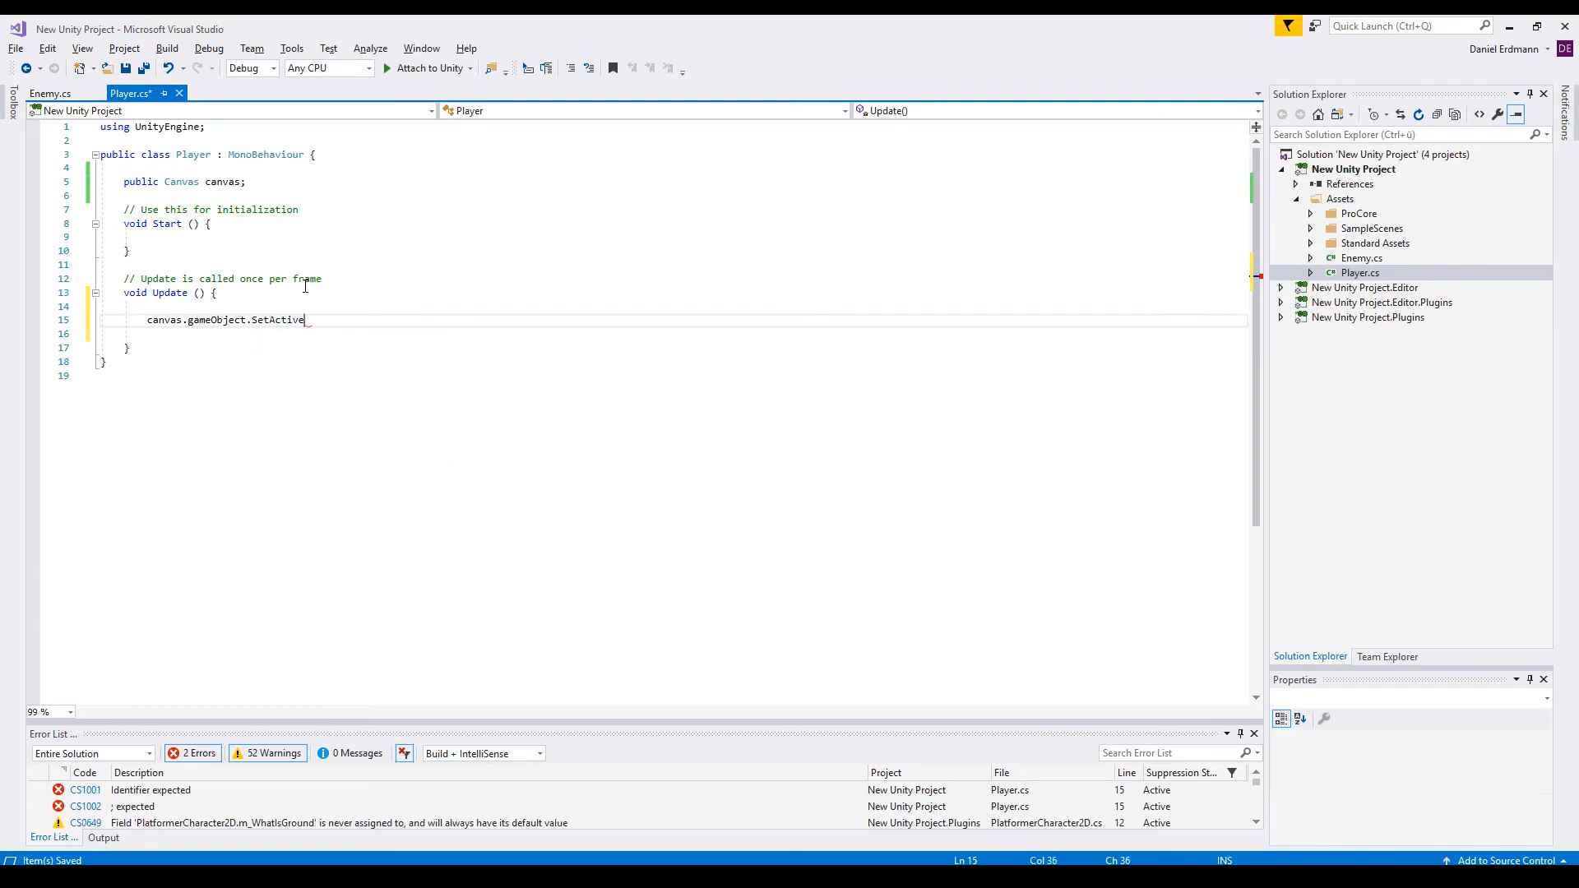
key("Left")
key("Left")
type("true")
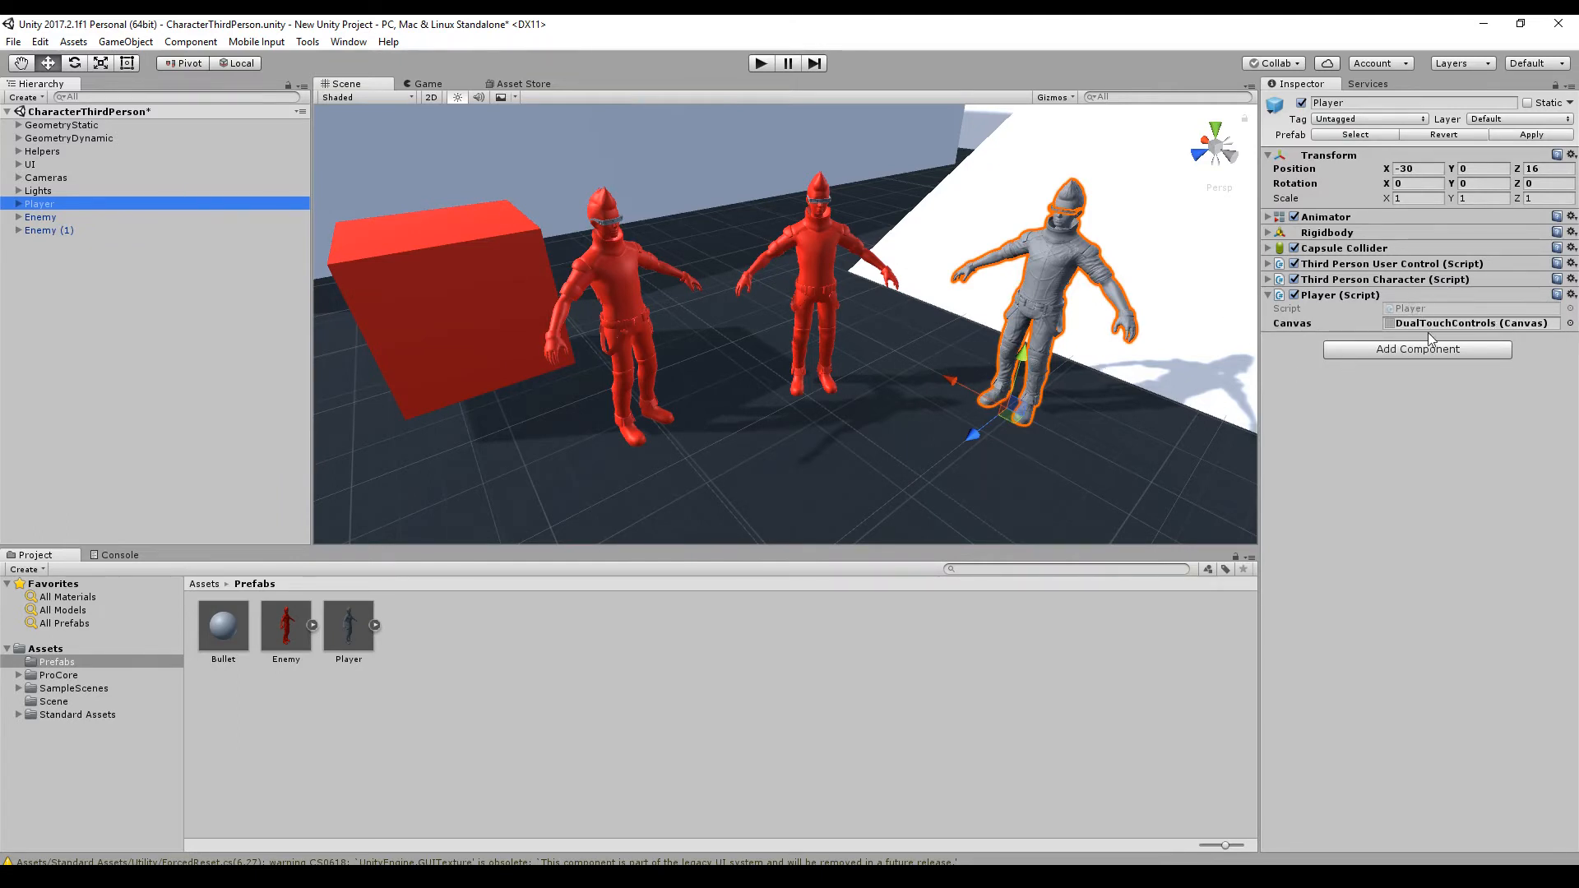
In the Player script, change the canvas field's access modifier to protected.
key("alt+Tab")
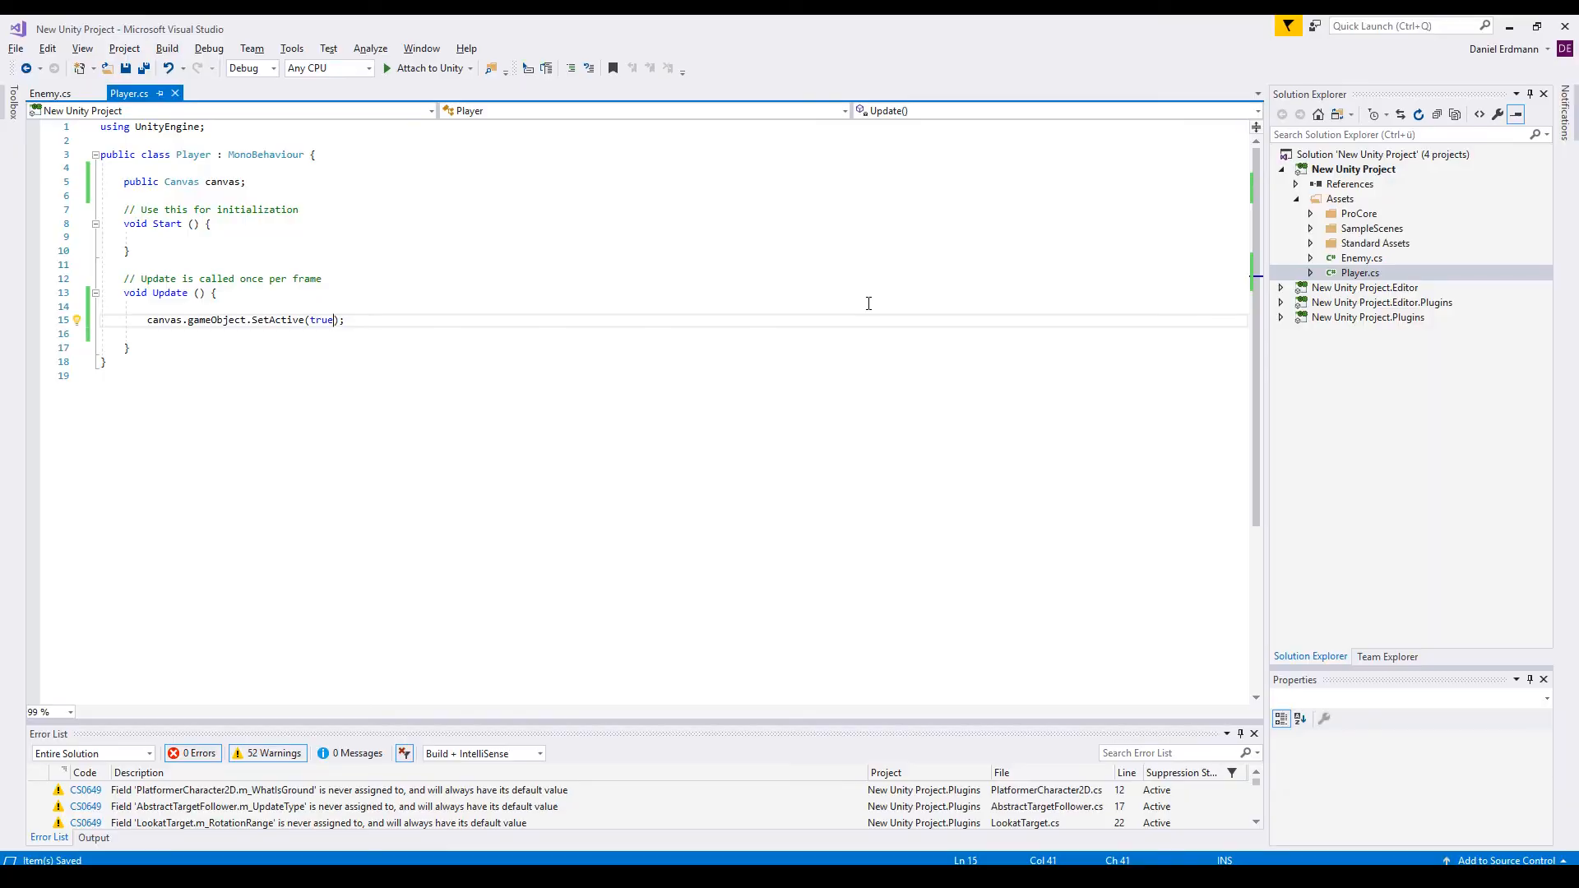
double_click(138, 182)
type("protected")
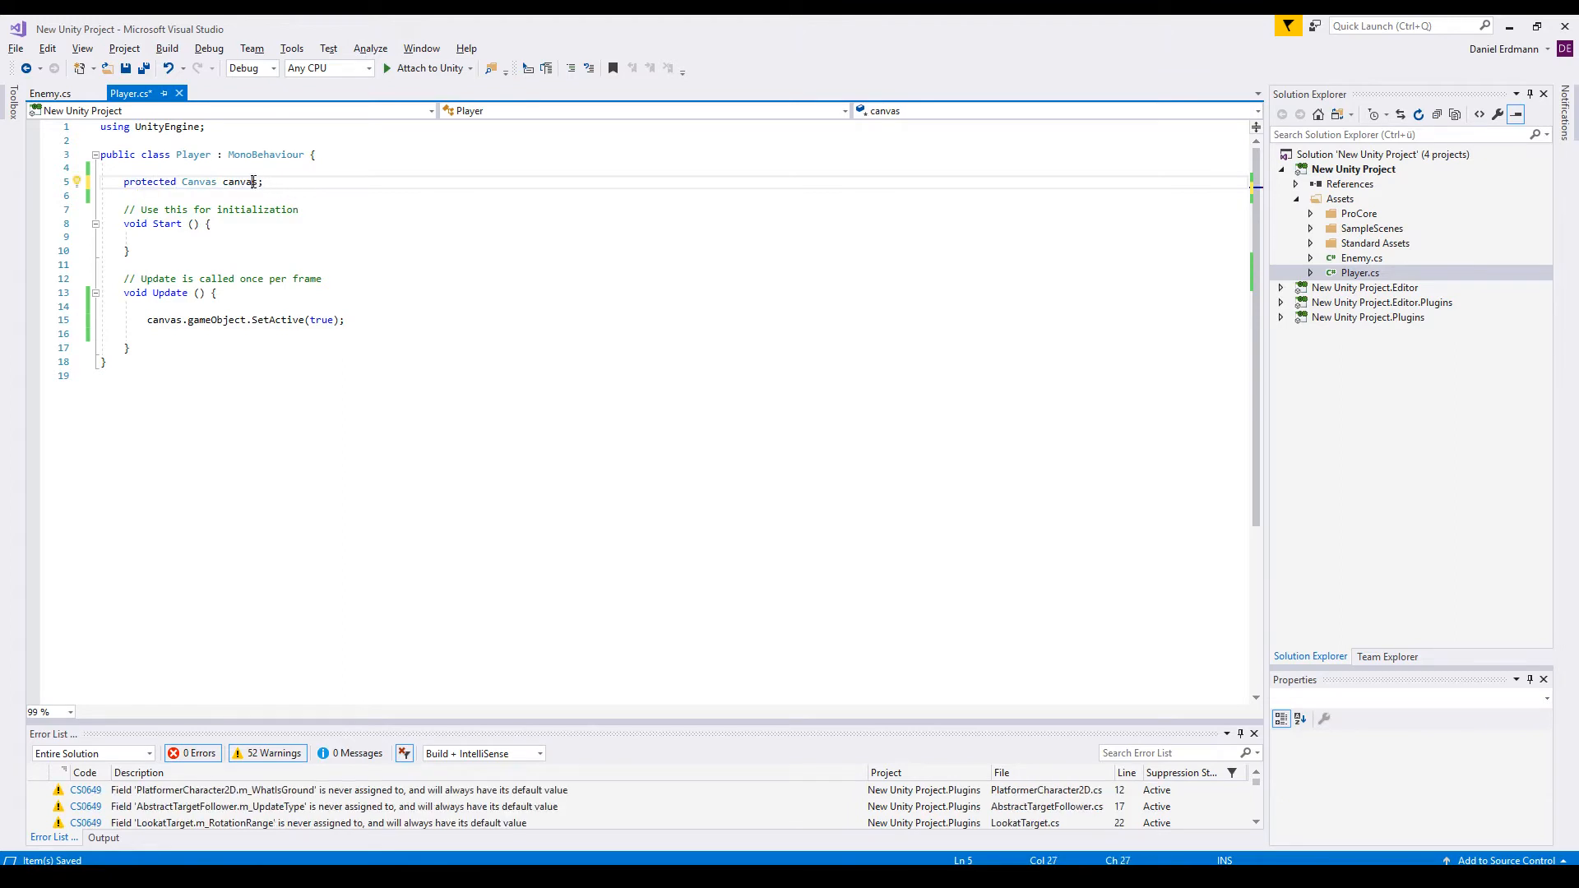
In the Player's Start method, add the line canvas = FindObjectOfType<Canvas>();.
left_click(480, 224)
key("Return")
type("canvas = ")
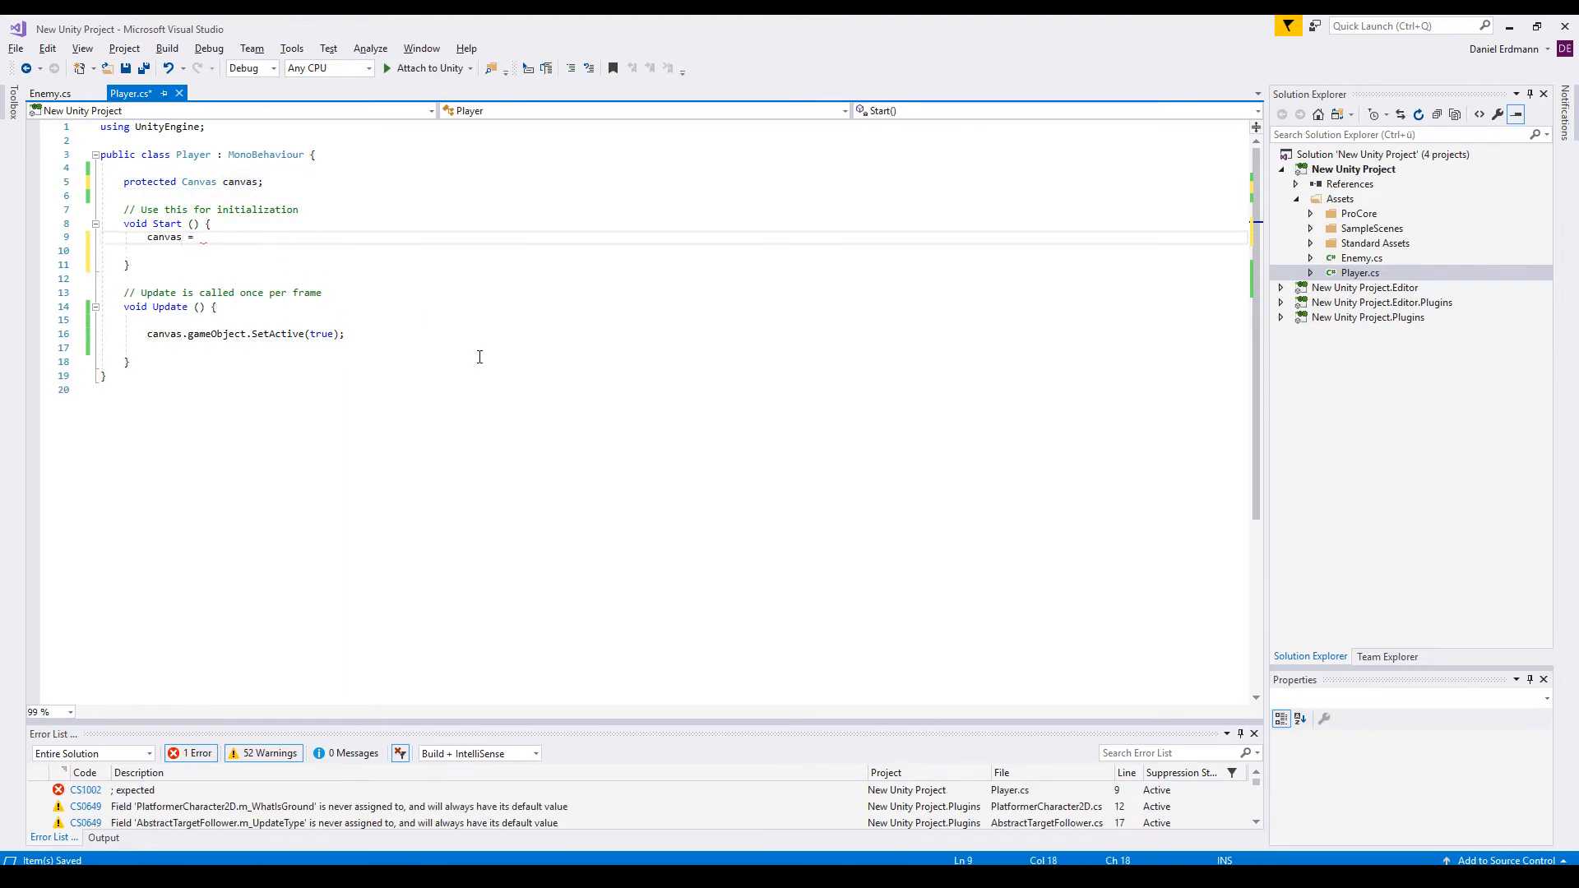
type("FindObjectOfType<Cvan")
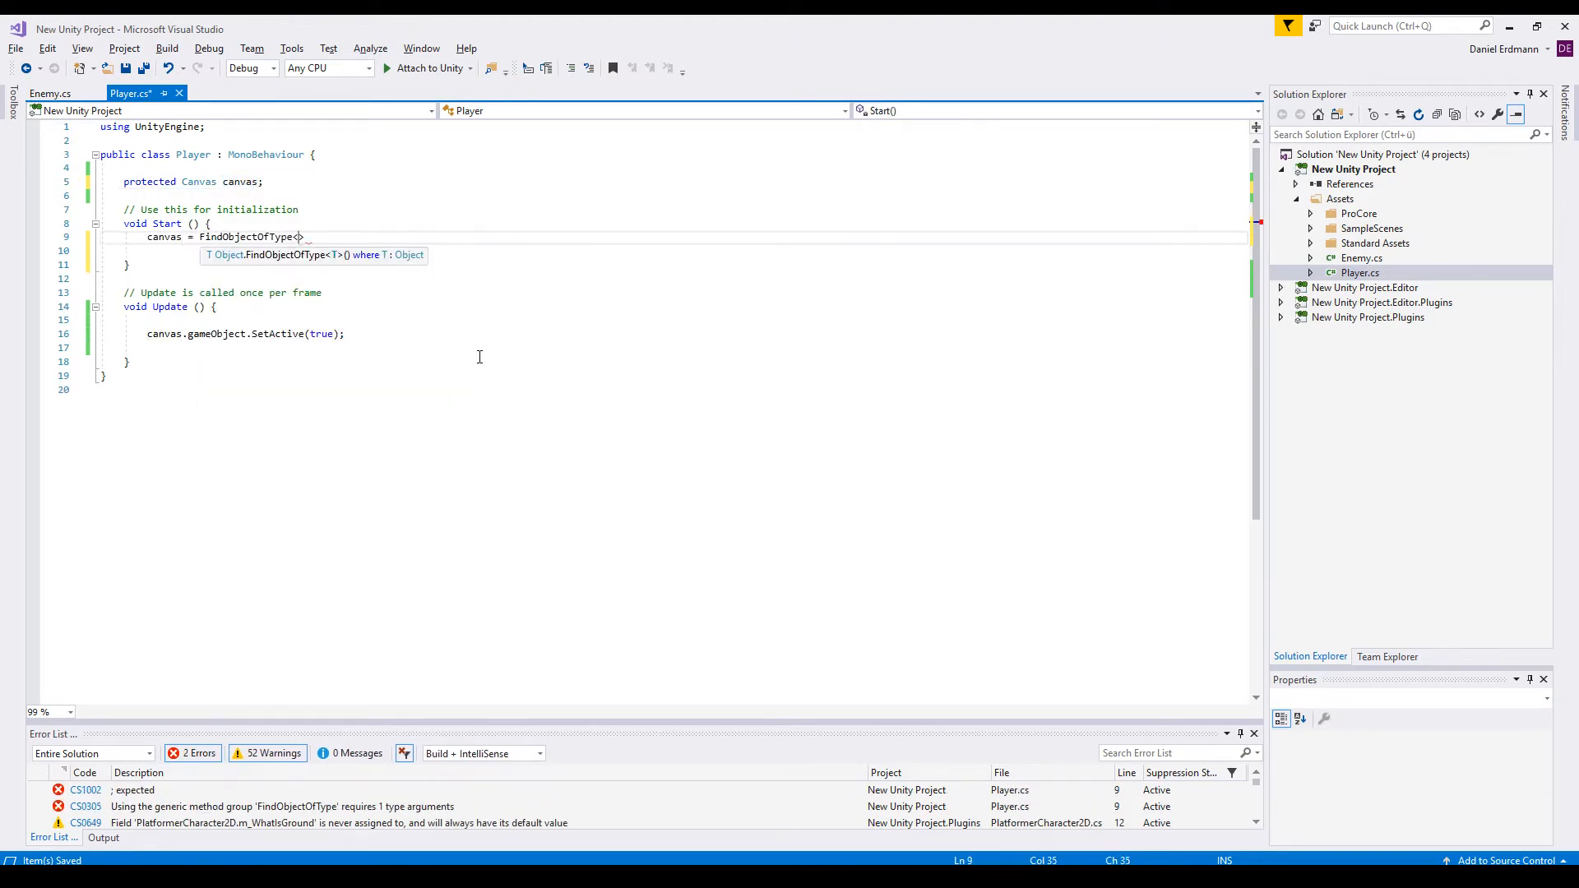
key("BackSpace")
key("BackSpace")
key("BackSpace")
type("a")
key("Tab")
type(">();")
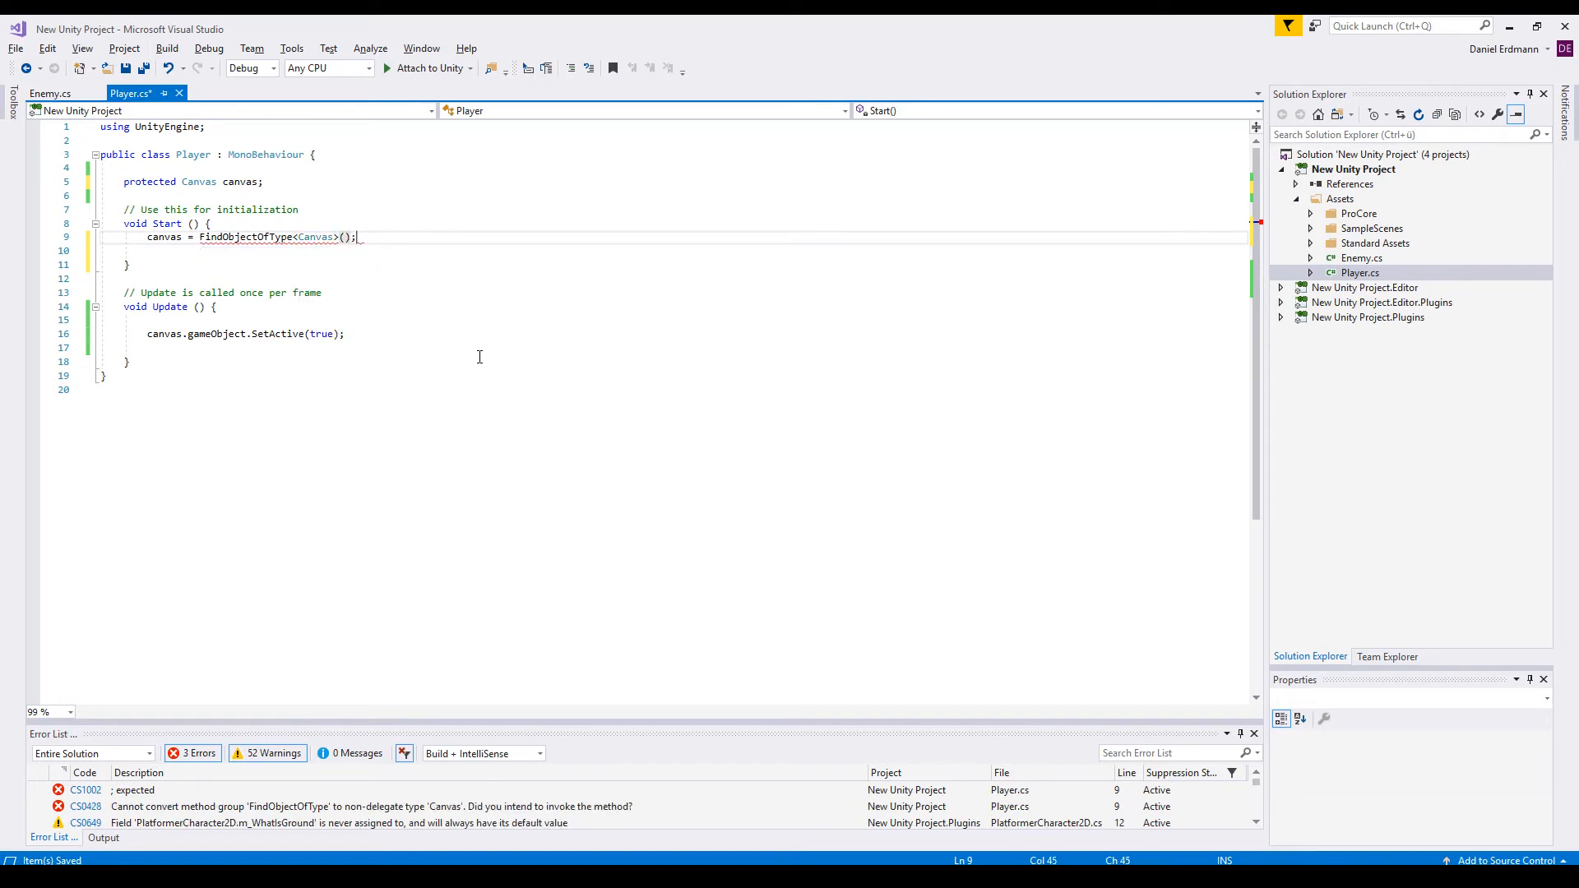
left_click_drag(394, 344, 388, 320)
key("Delete")
key("ctrl+s")
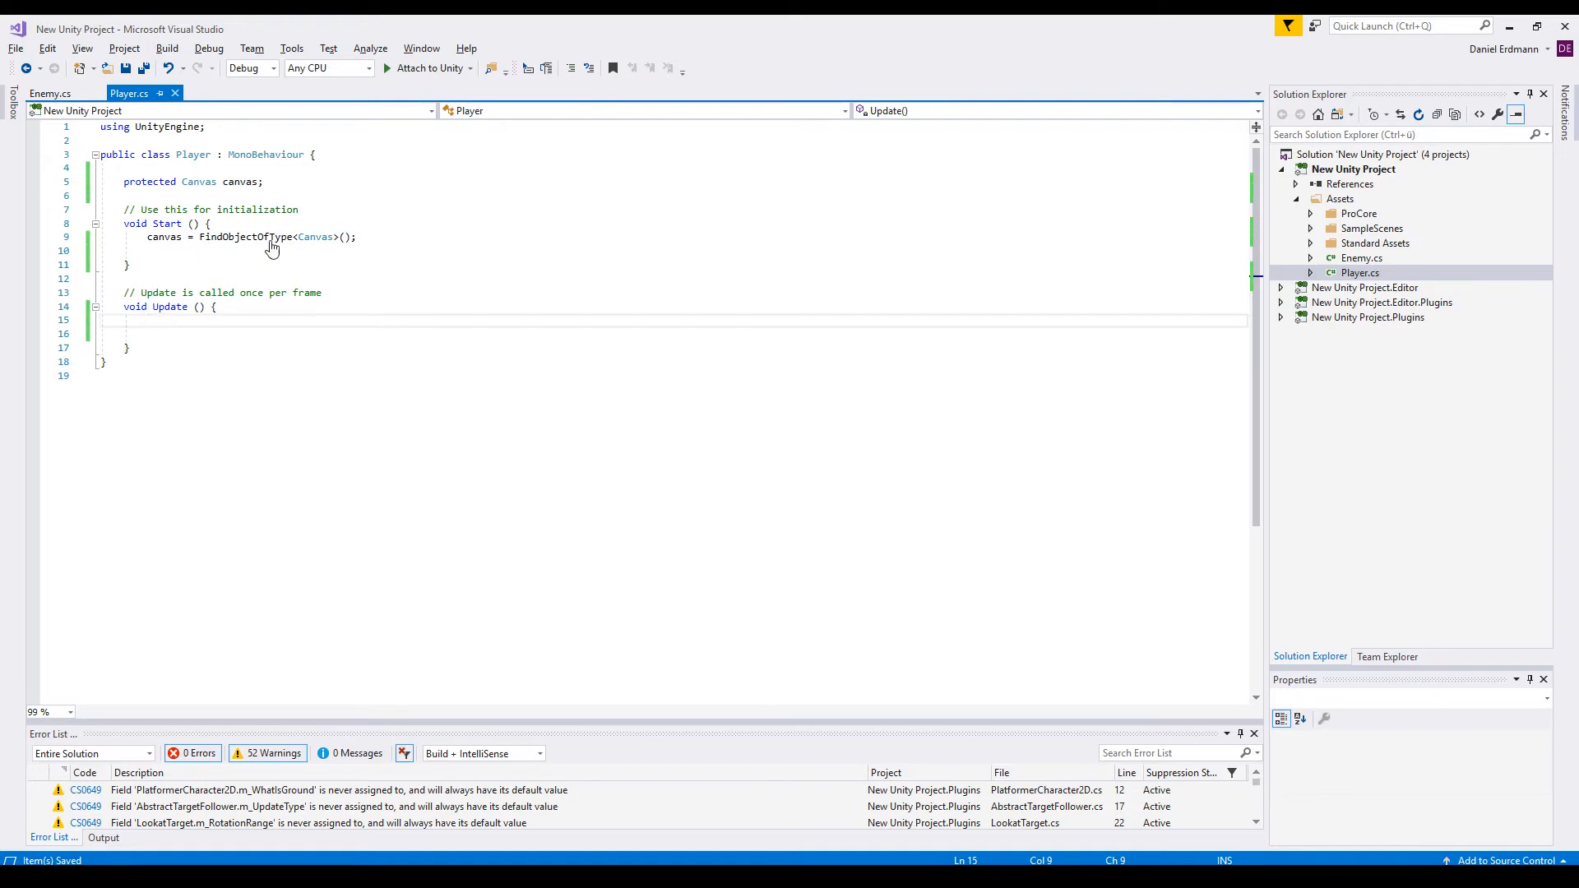
key("ctrl+z")
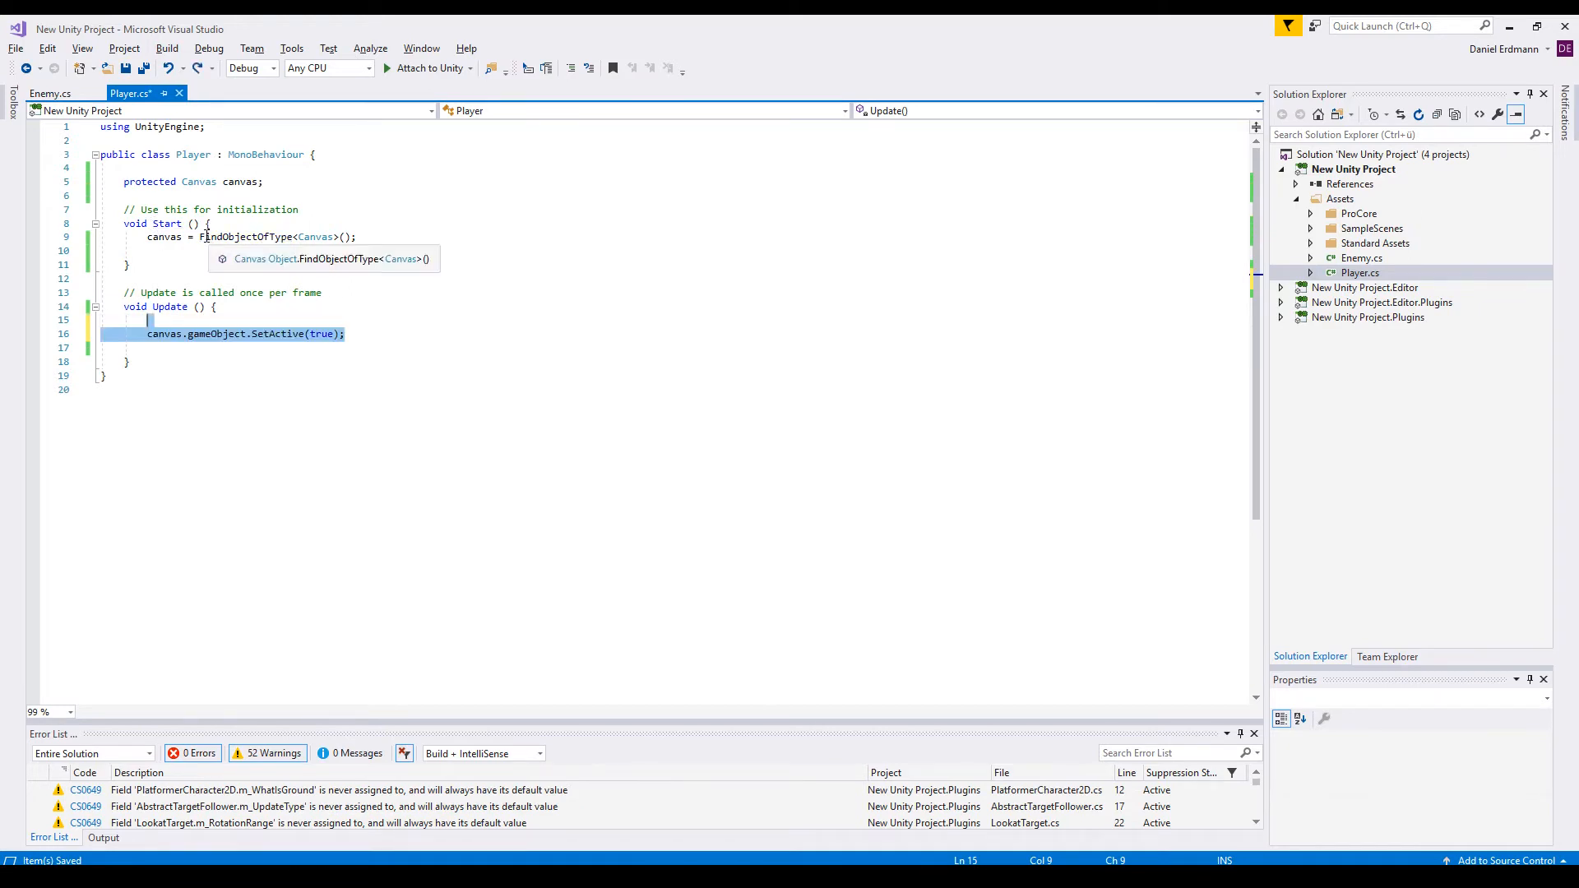
Save the Player script.
left_click(188, 334)
key("ctrl+s")
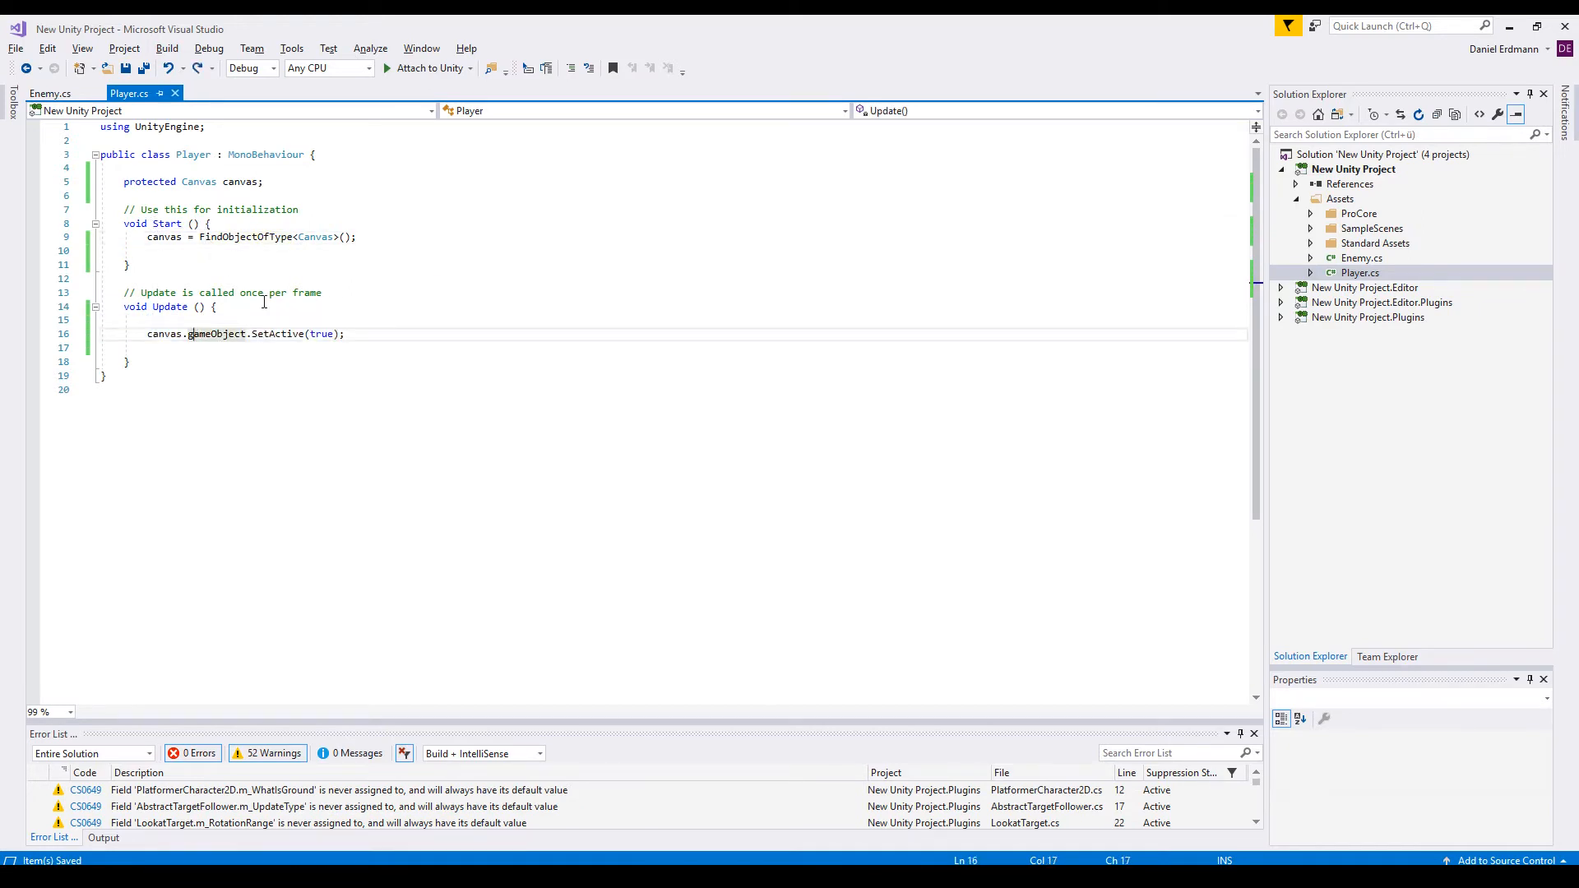
Switch to Unity and inspect the two enemies, the red box and the player by selecting each in the scene.
key("alt+Tab")
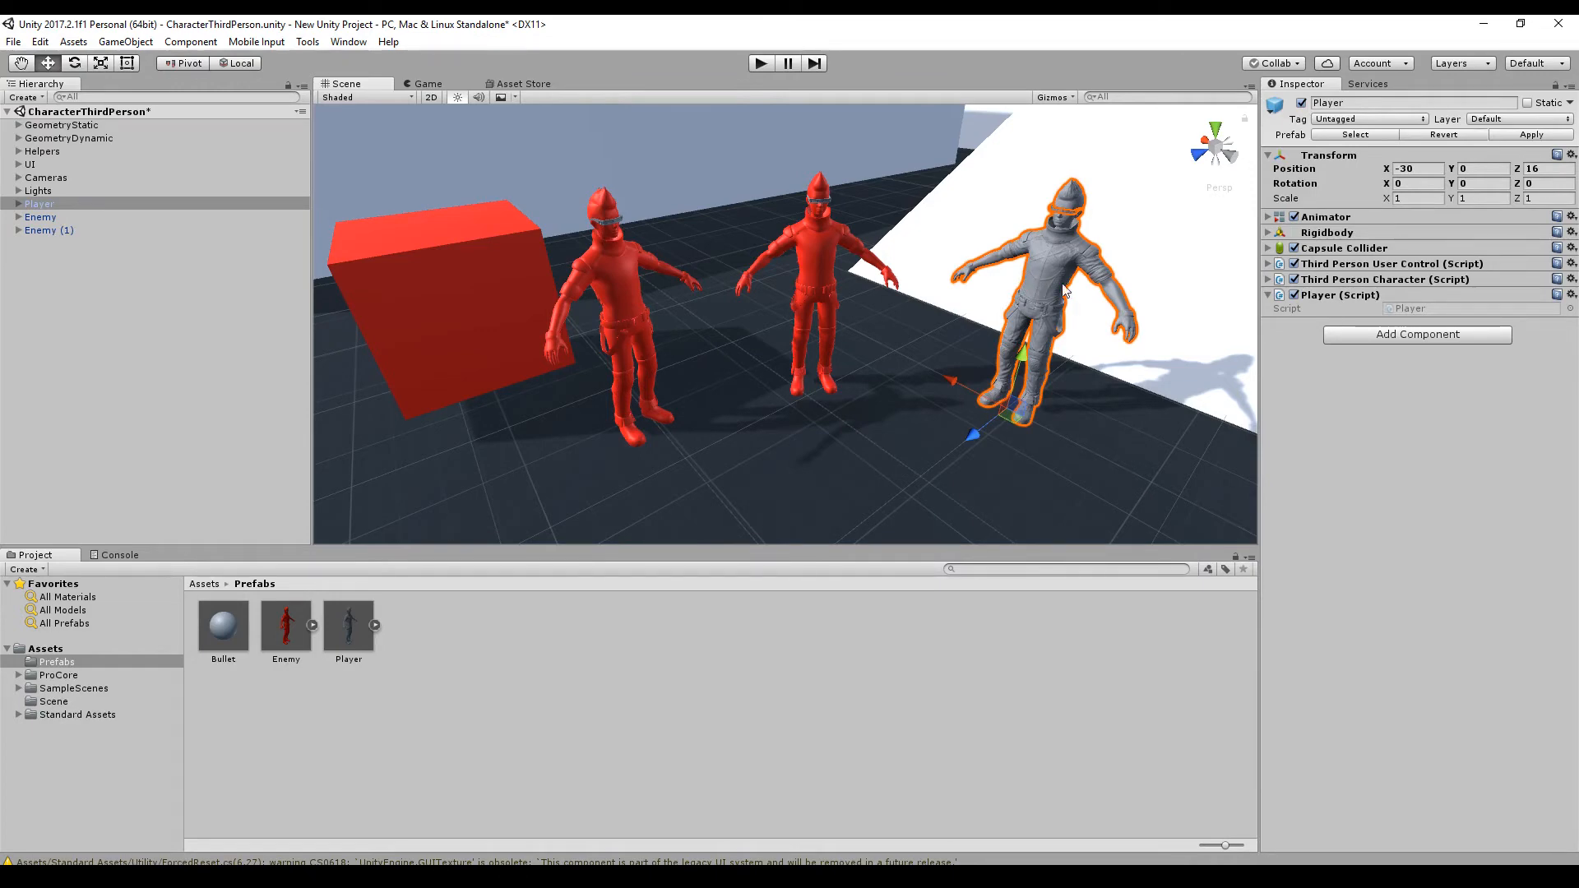
left_click(821, 234)
left_click(632, 329)
left_click(505, 259)
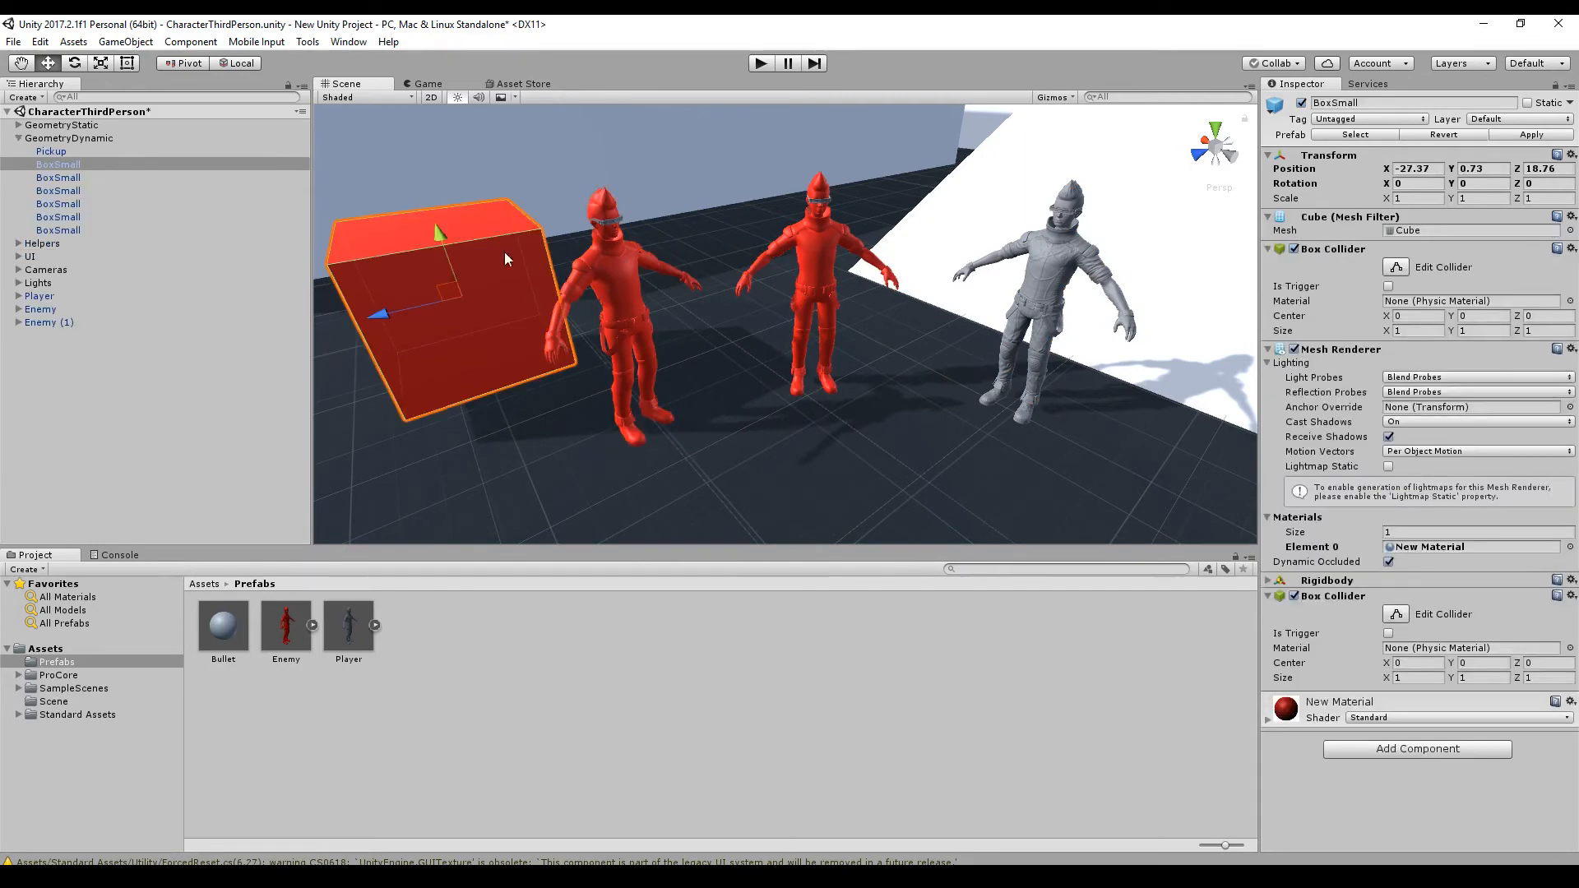
left_click(1035, 278)
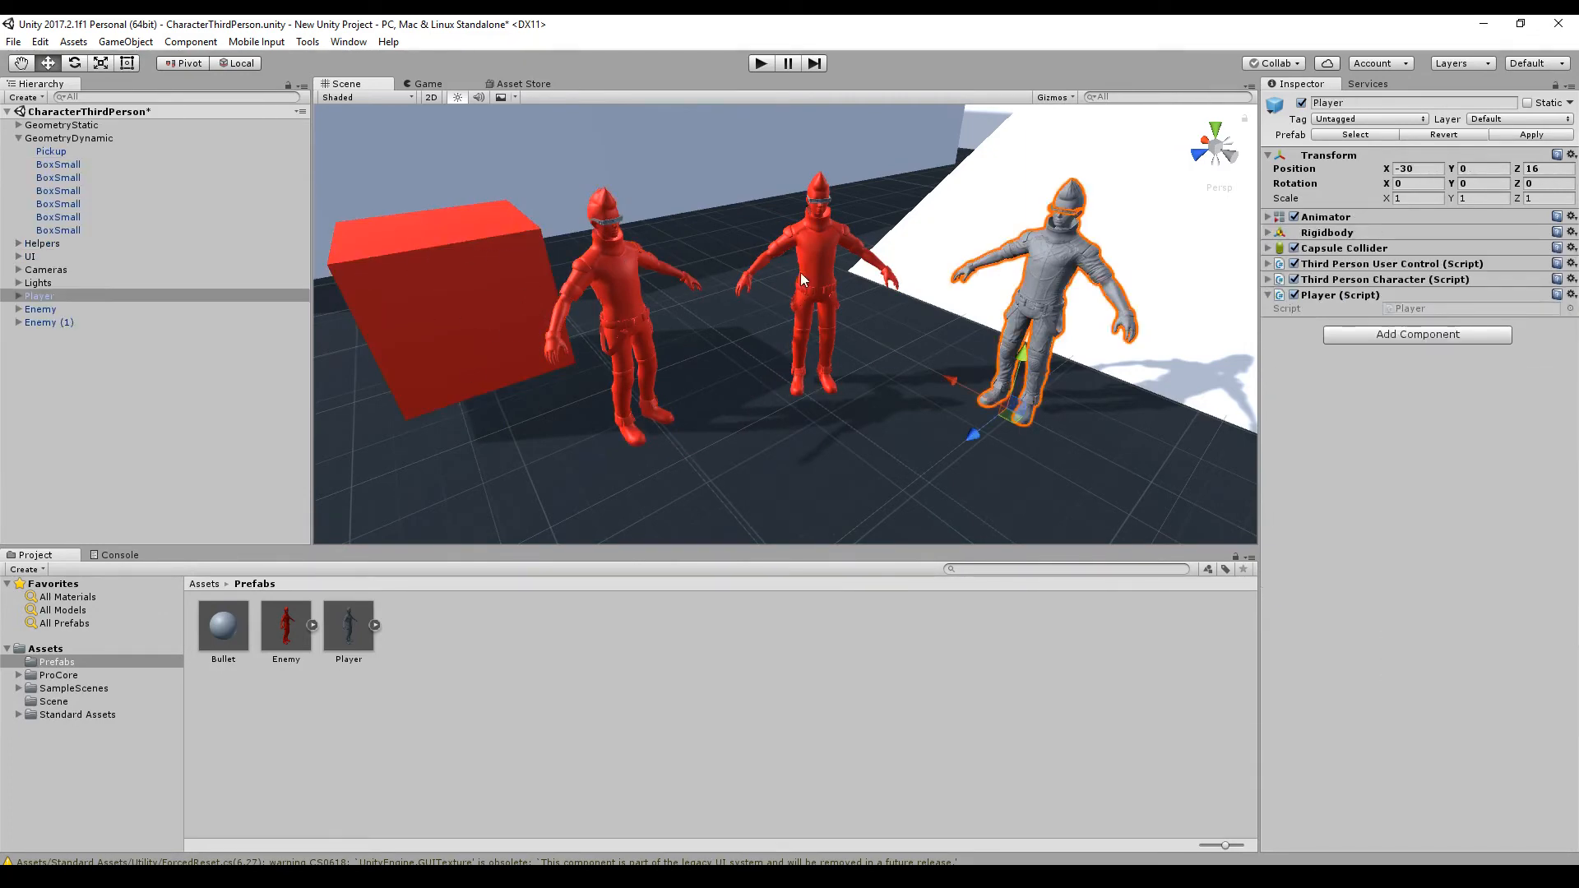
Create a new tag named Red in the project's Tags & Layers settings, starting from the middle enemy's tag options.
left_click(839, 253)
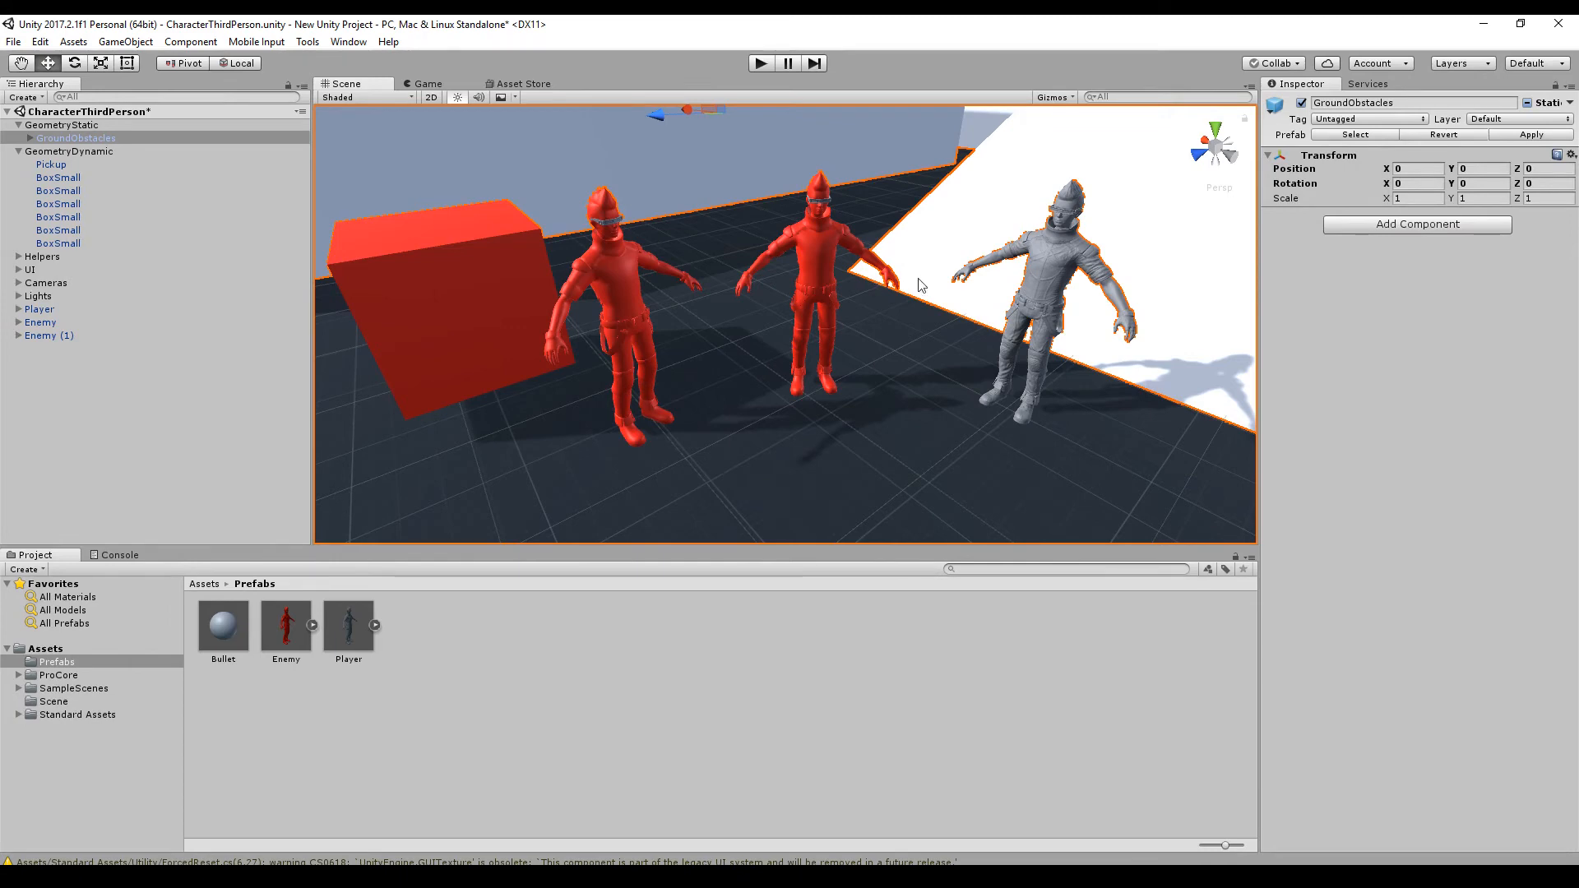
left_click(826, 274)
left_click(1388, 119)
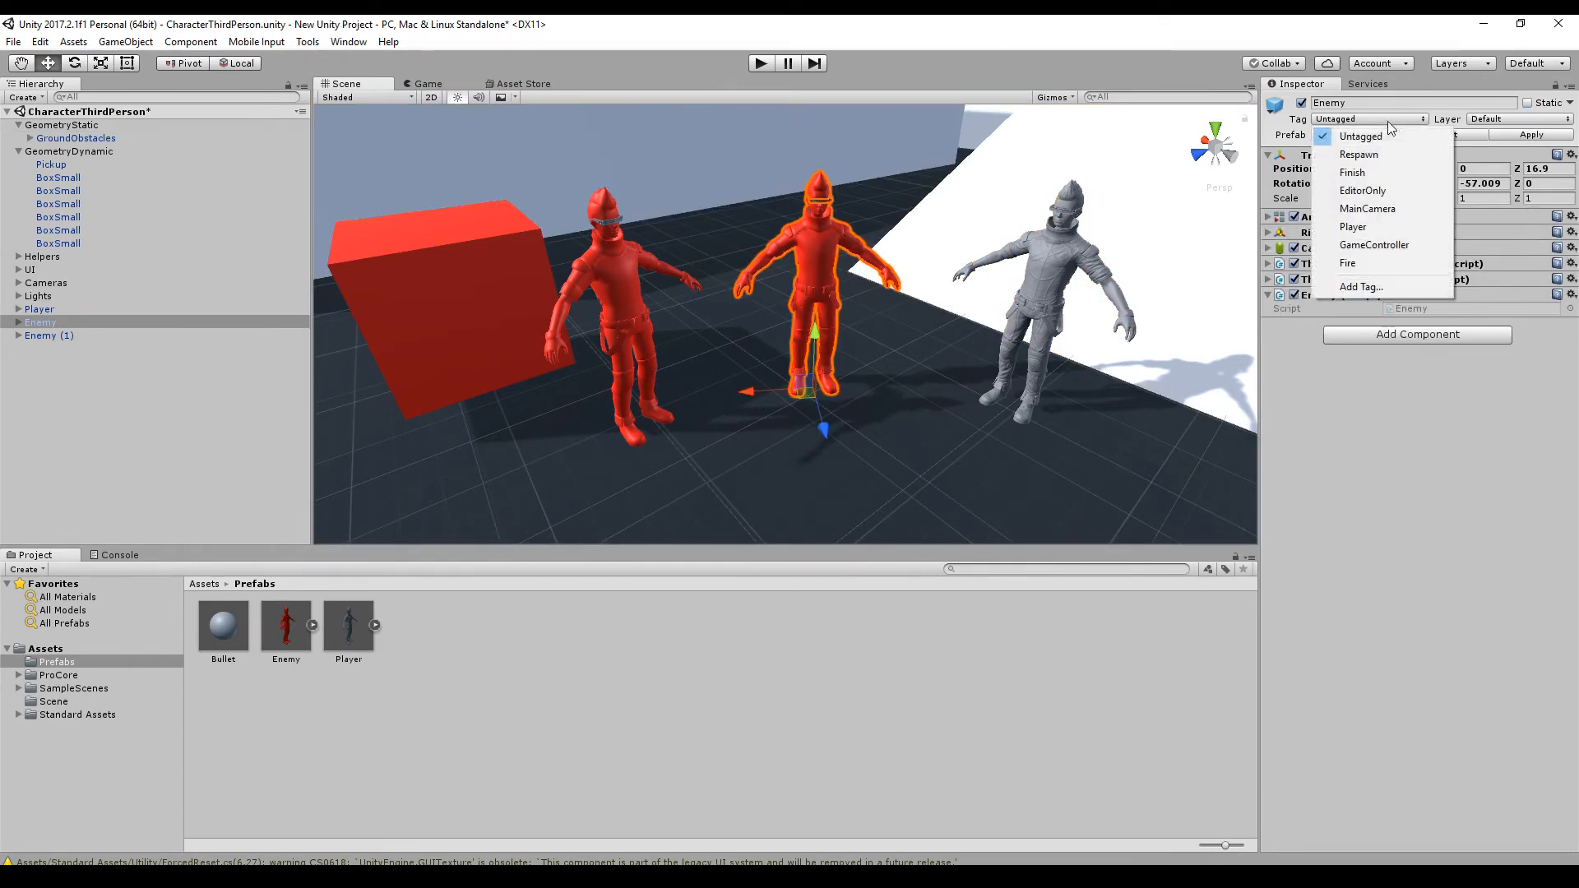
left_click(1383, 287)
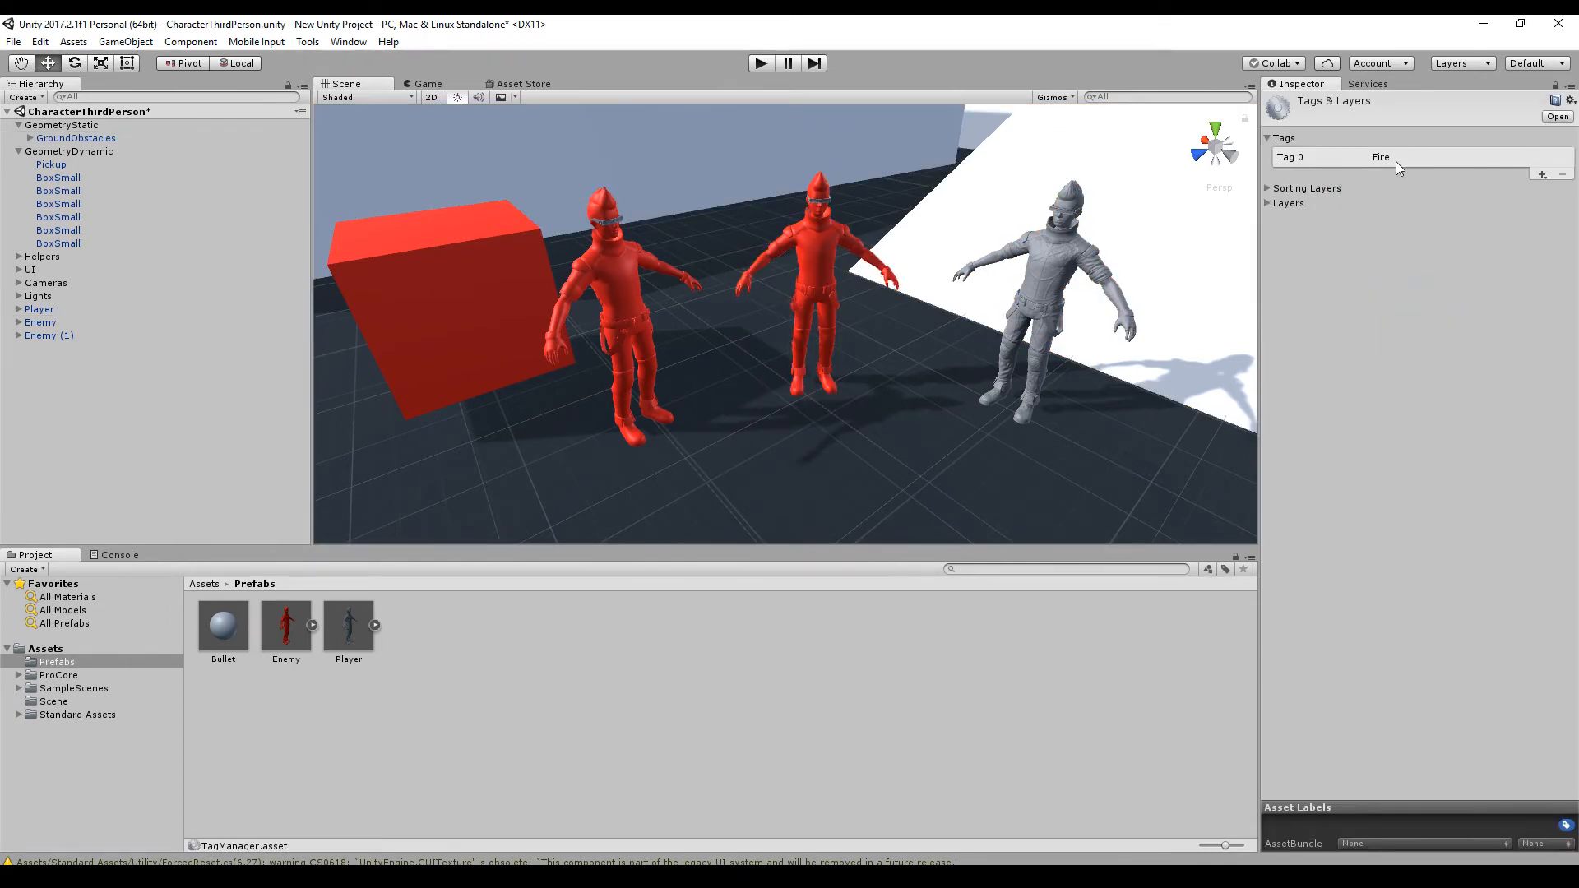
left_click(1303, 159)
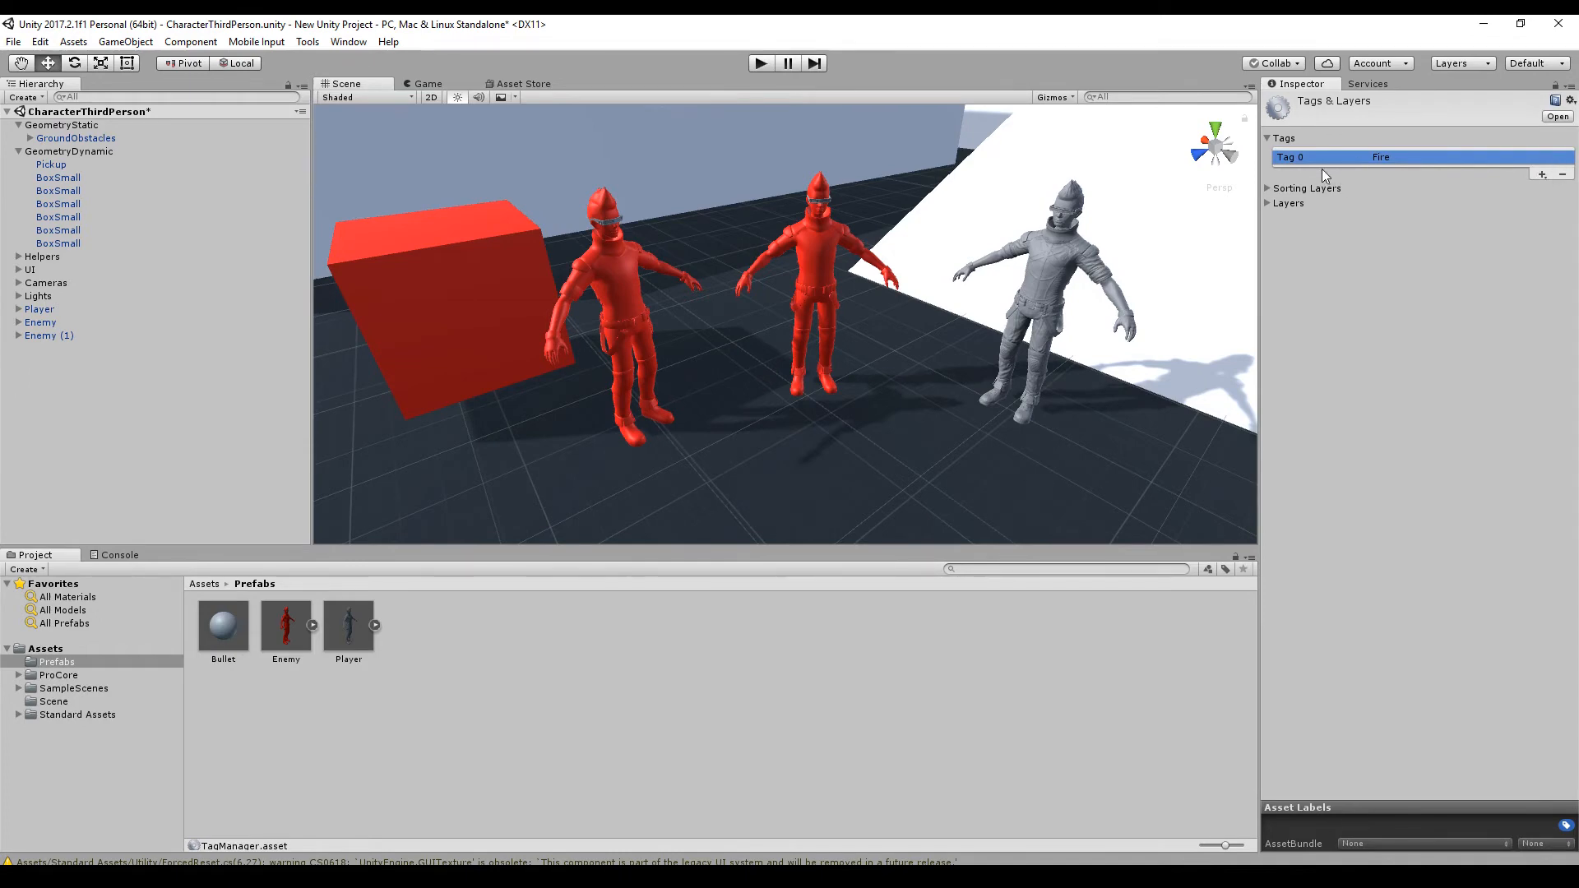
left_click(1542, 174)
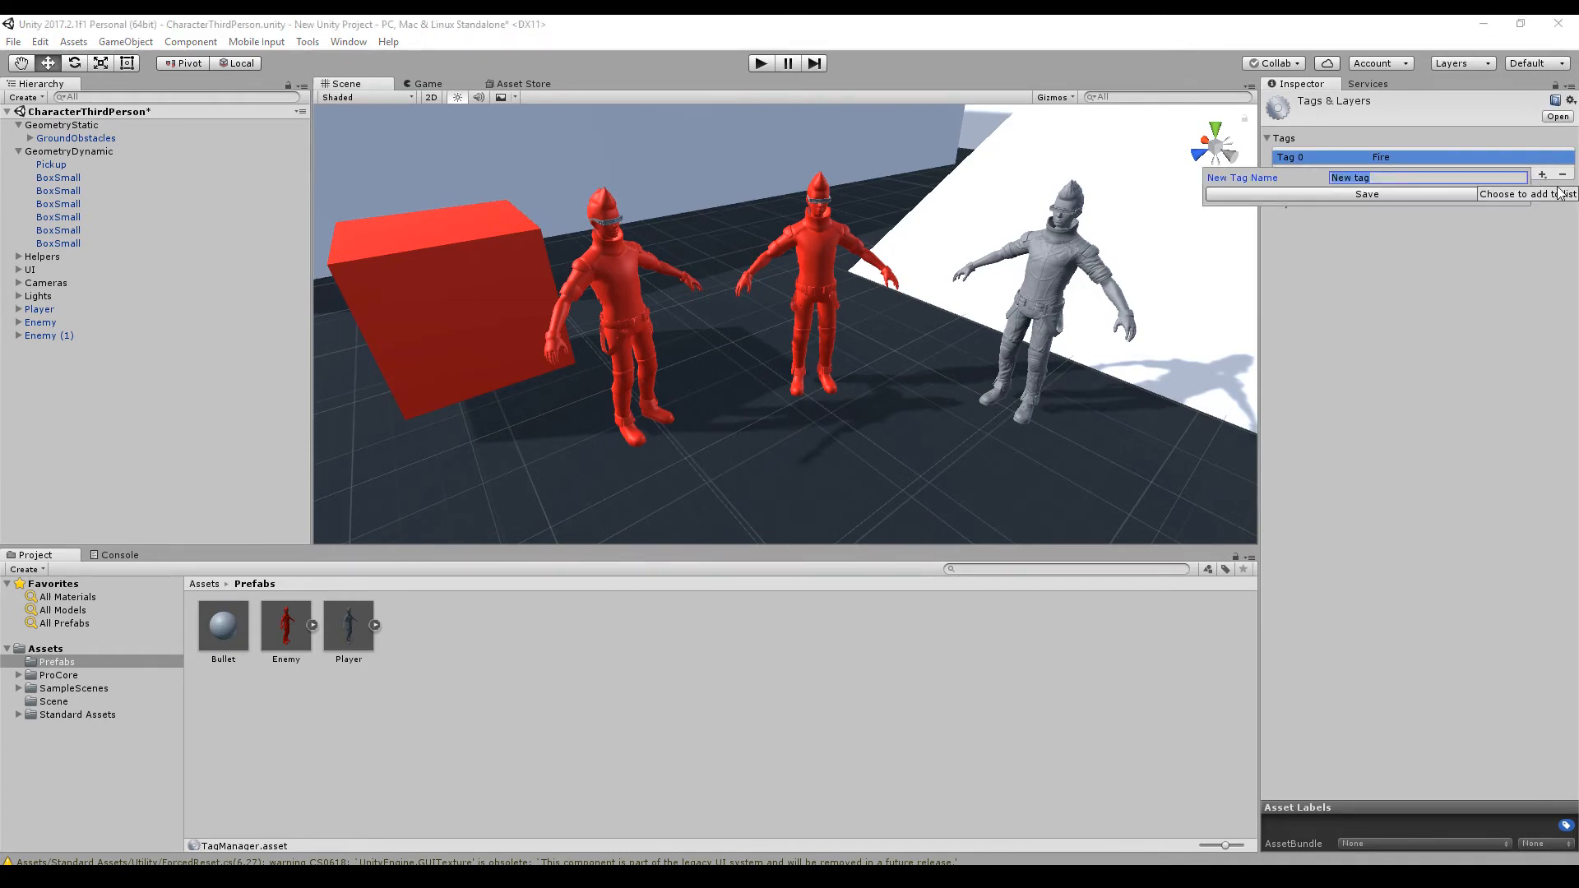
type("Red")
key("Return")
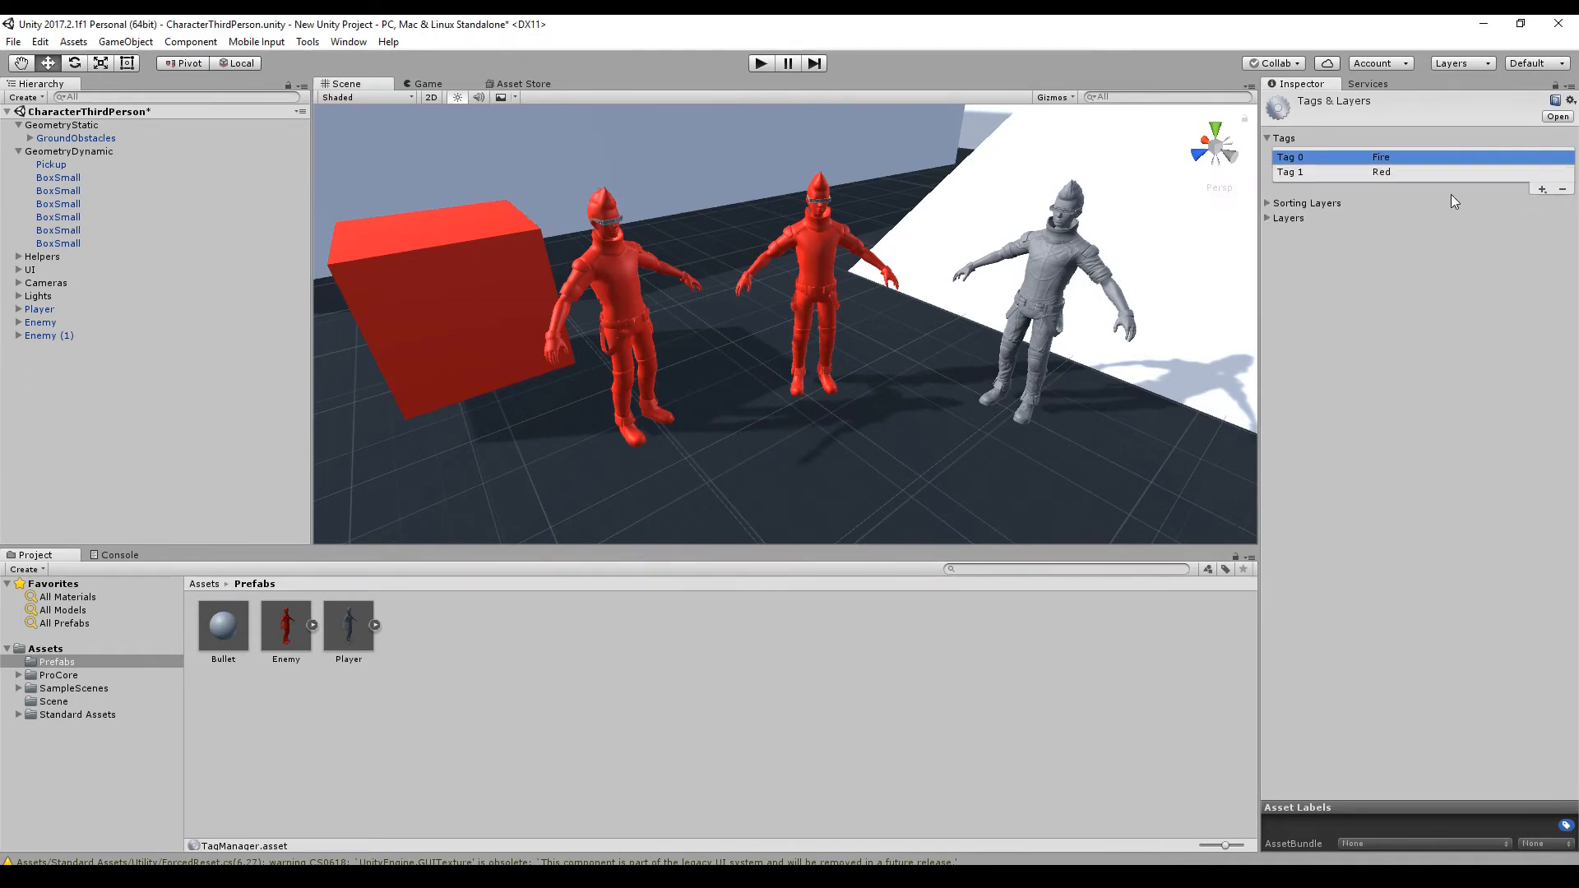
left_click(1351, 173)
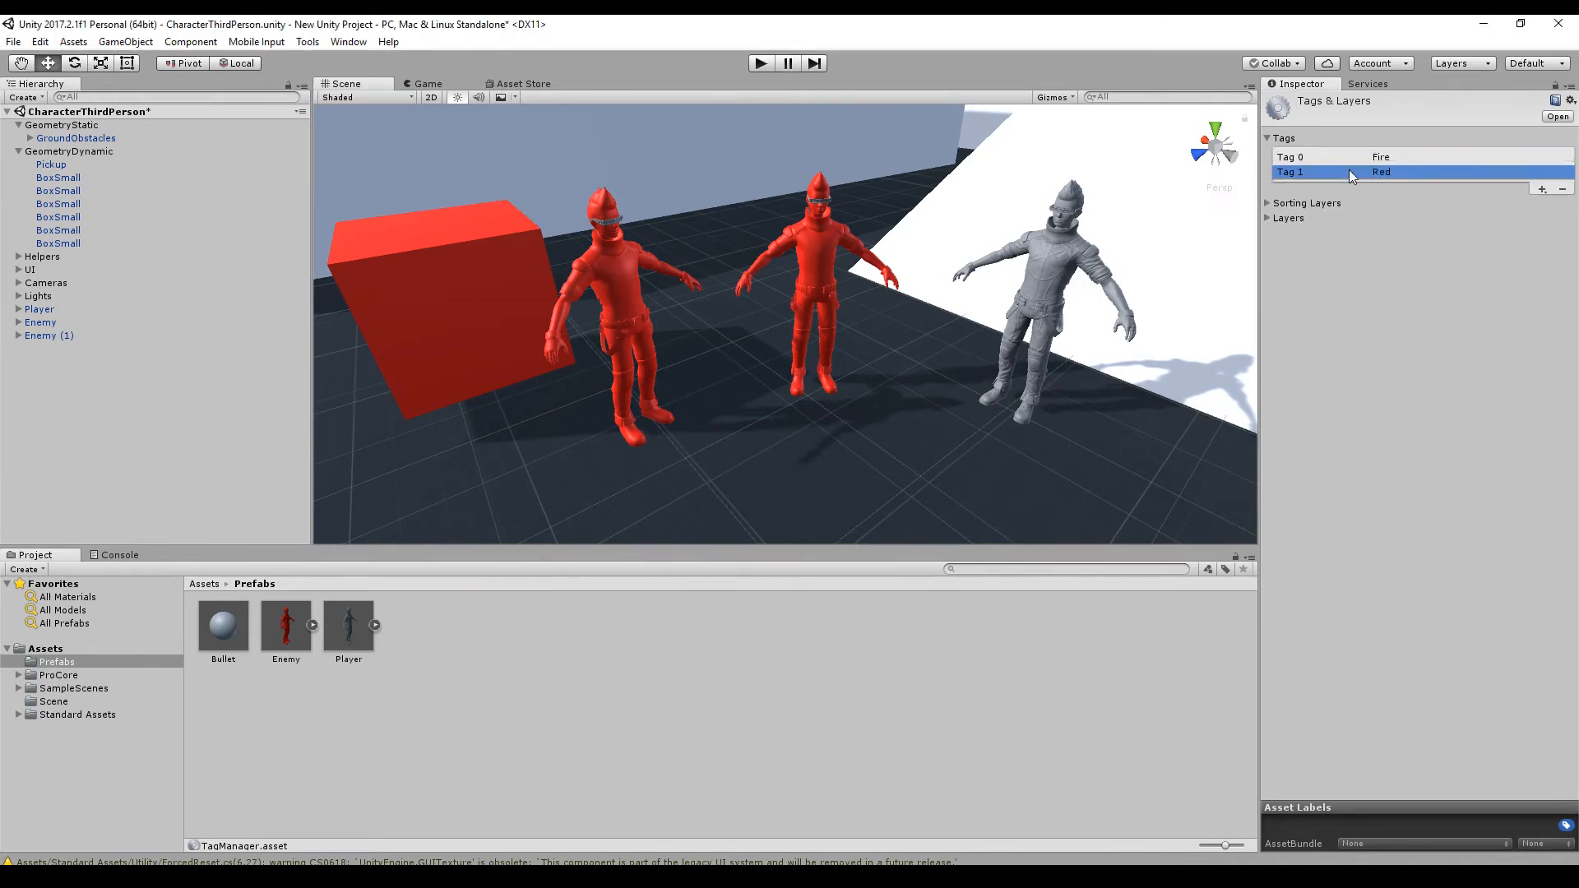
Assign the Red tag to both enemies and the red box.
left_click(825, 252)
left_click(1349, 117)
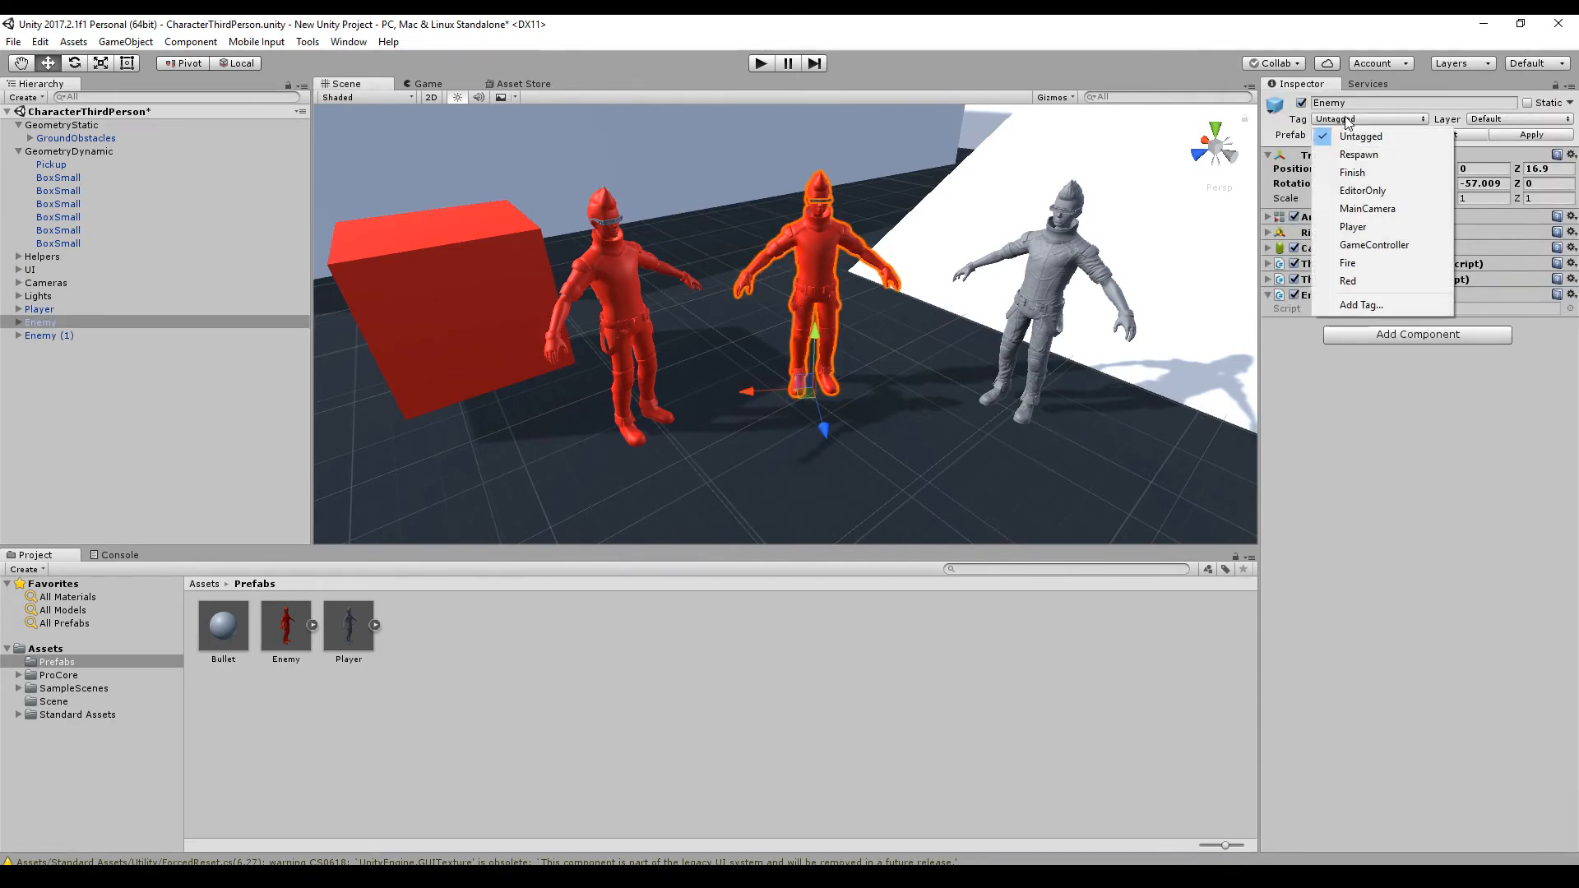
left_click(1349, 280)
left_click(630, 275)
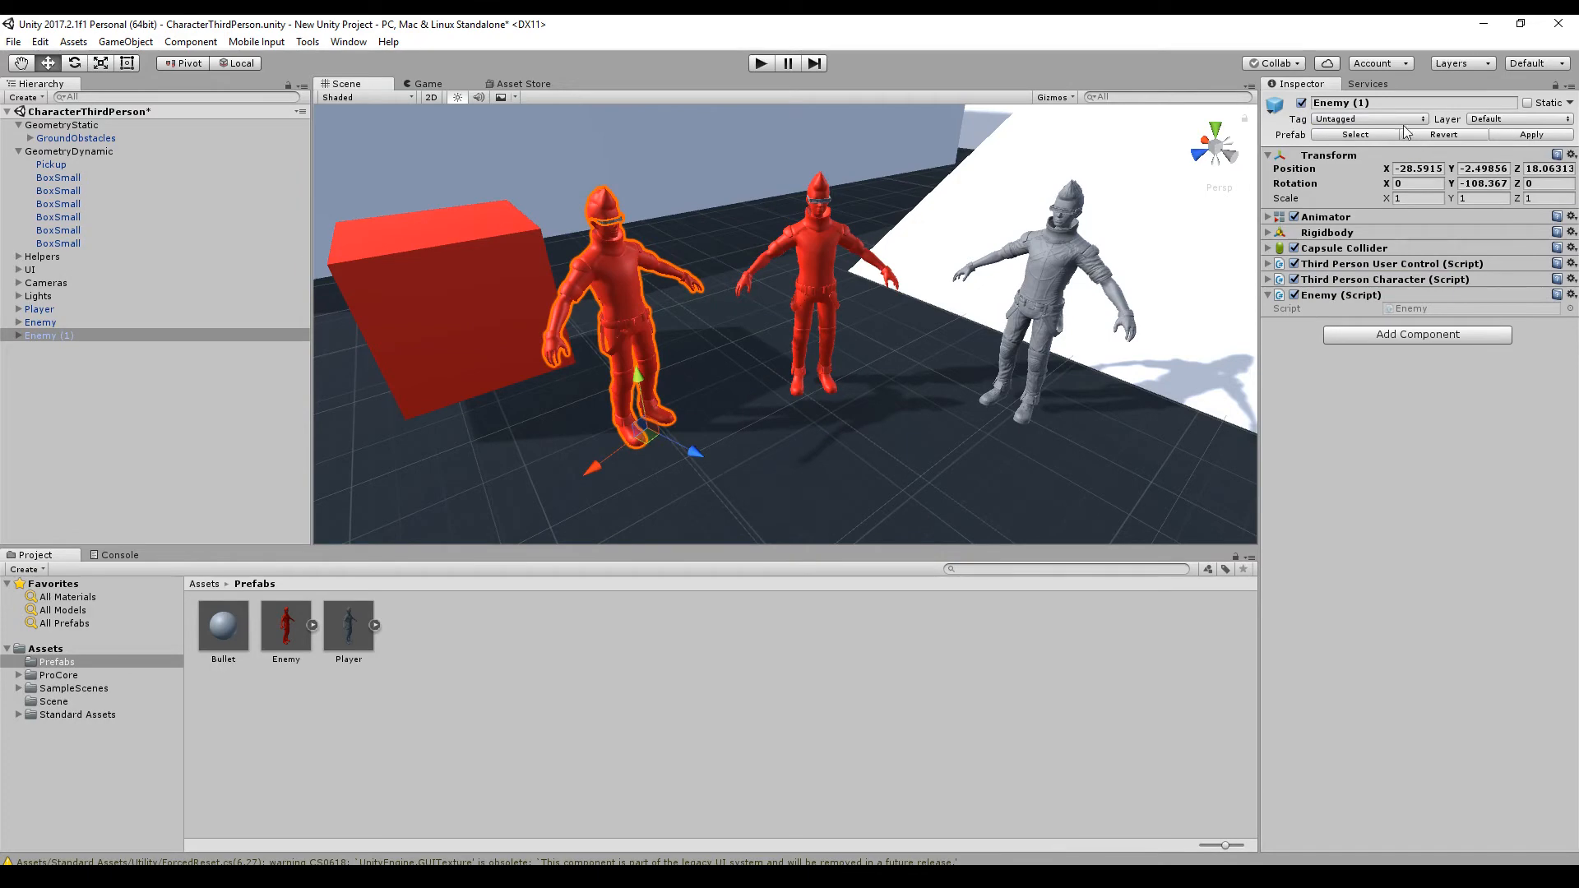
left_click(1368, 118)
left_click(1361, 283)
left_click(520, 295)
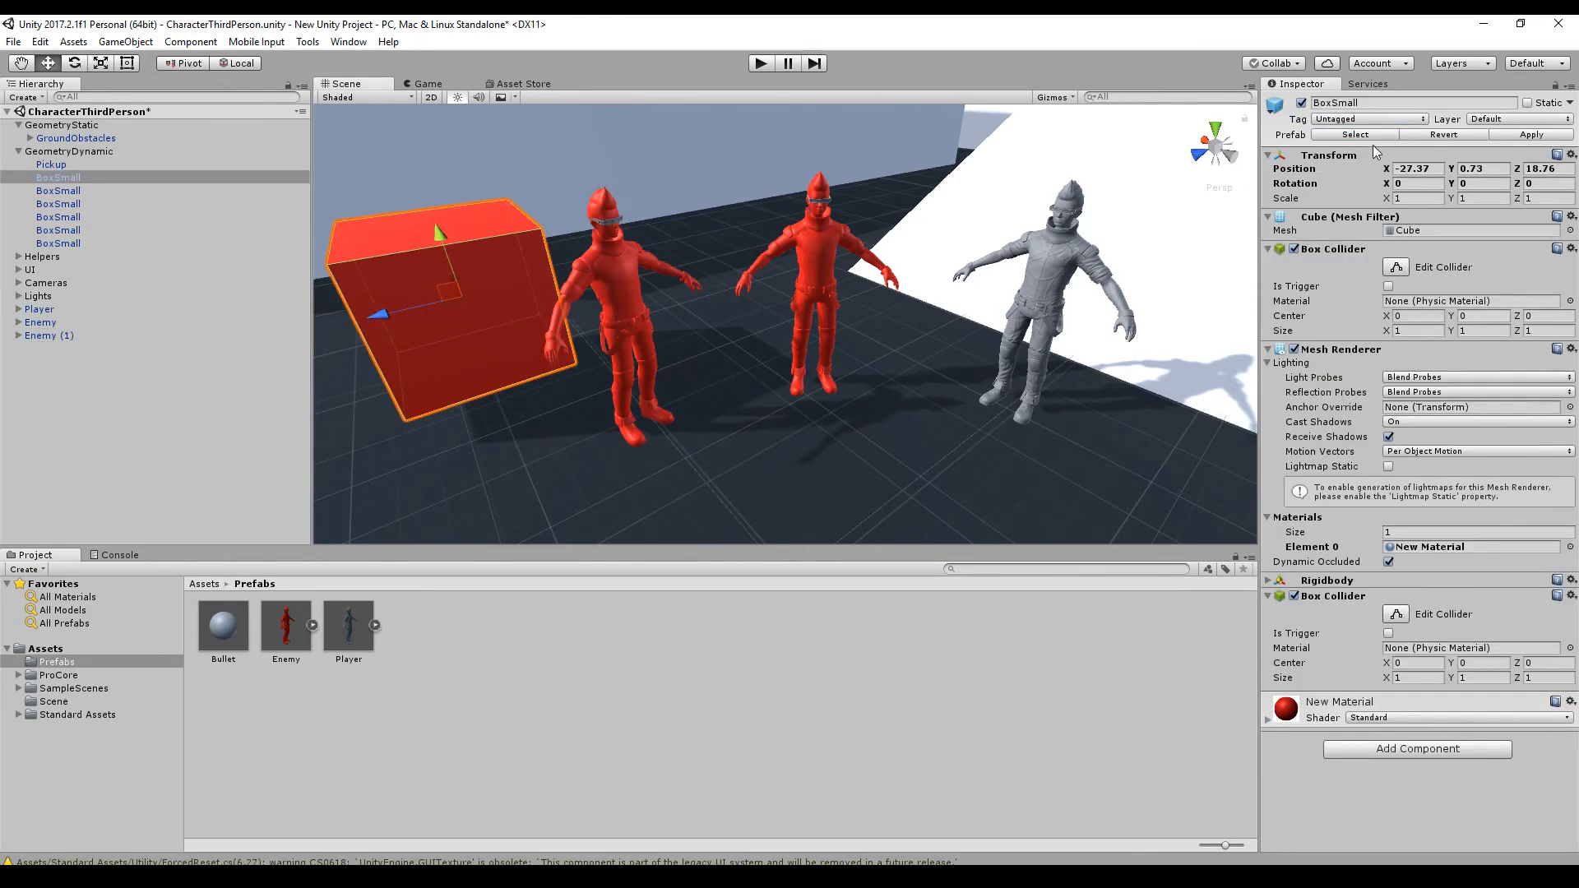
left_click(1353, 134)
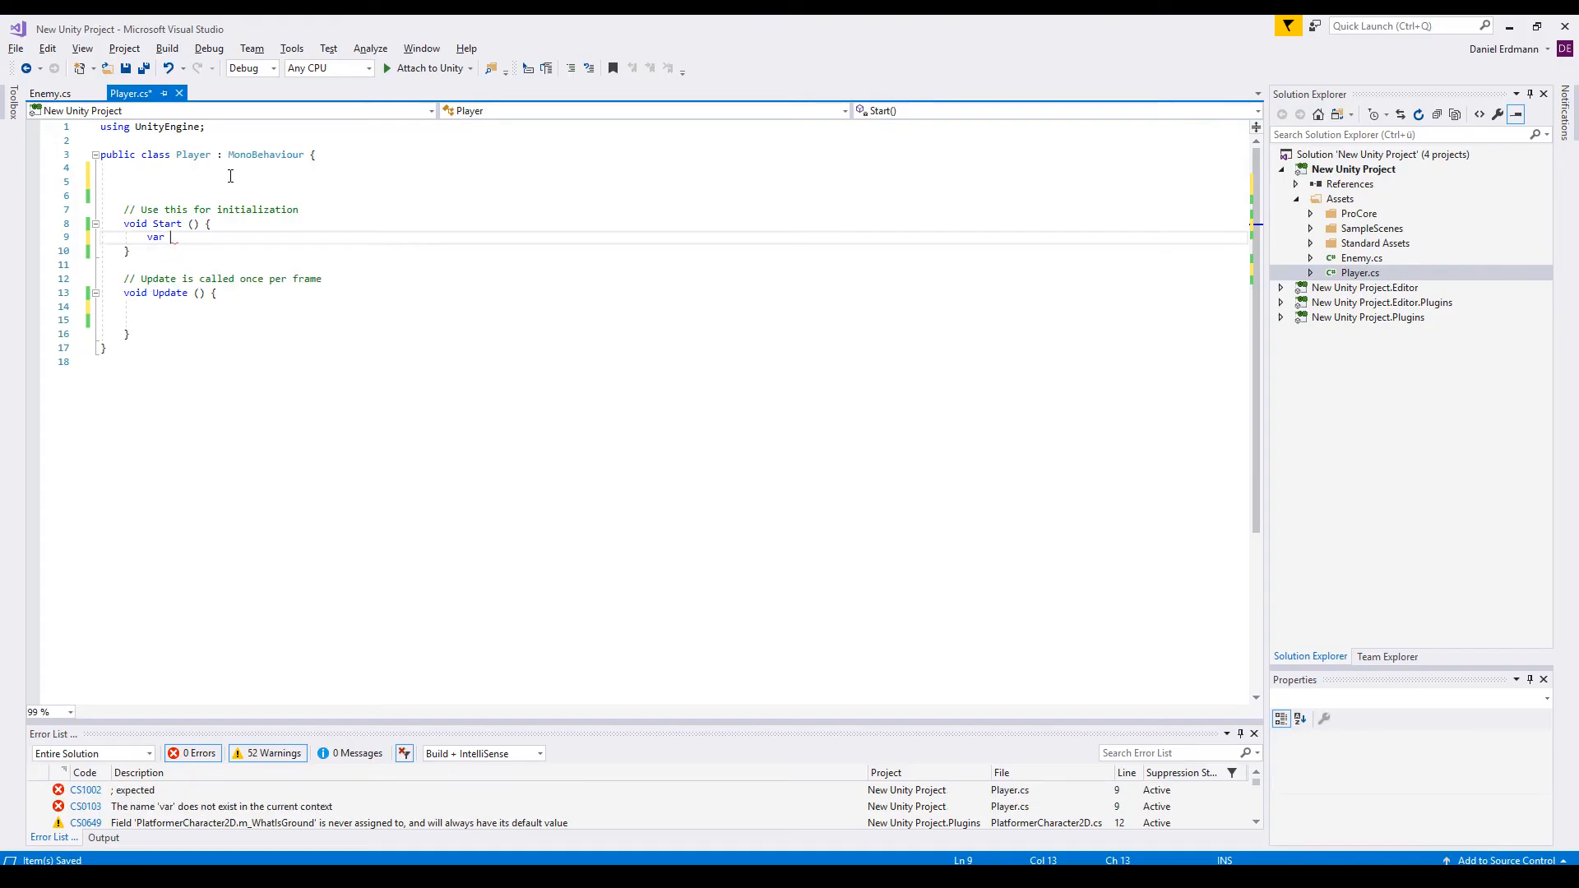
In the Player's Start method, write var redObjects = GameObject.FindGameObjectsWithTag("red"); and save the script.
type("redObjects = GameObject.findta")
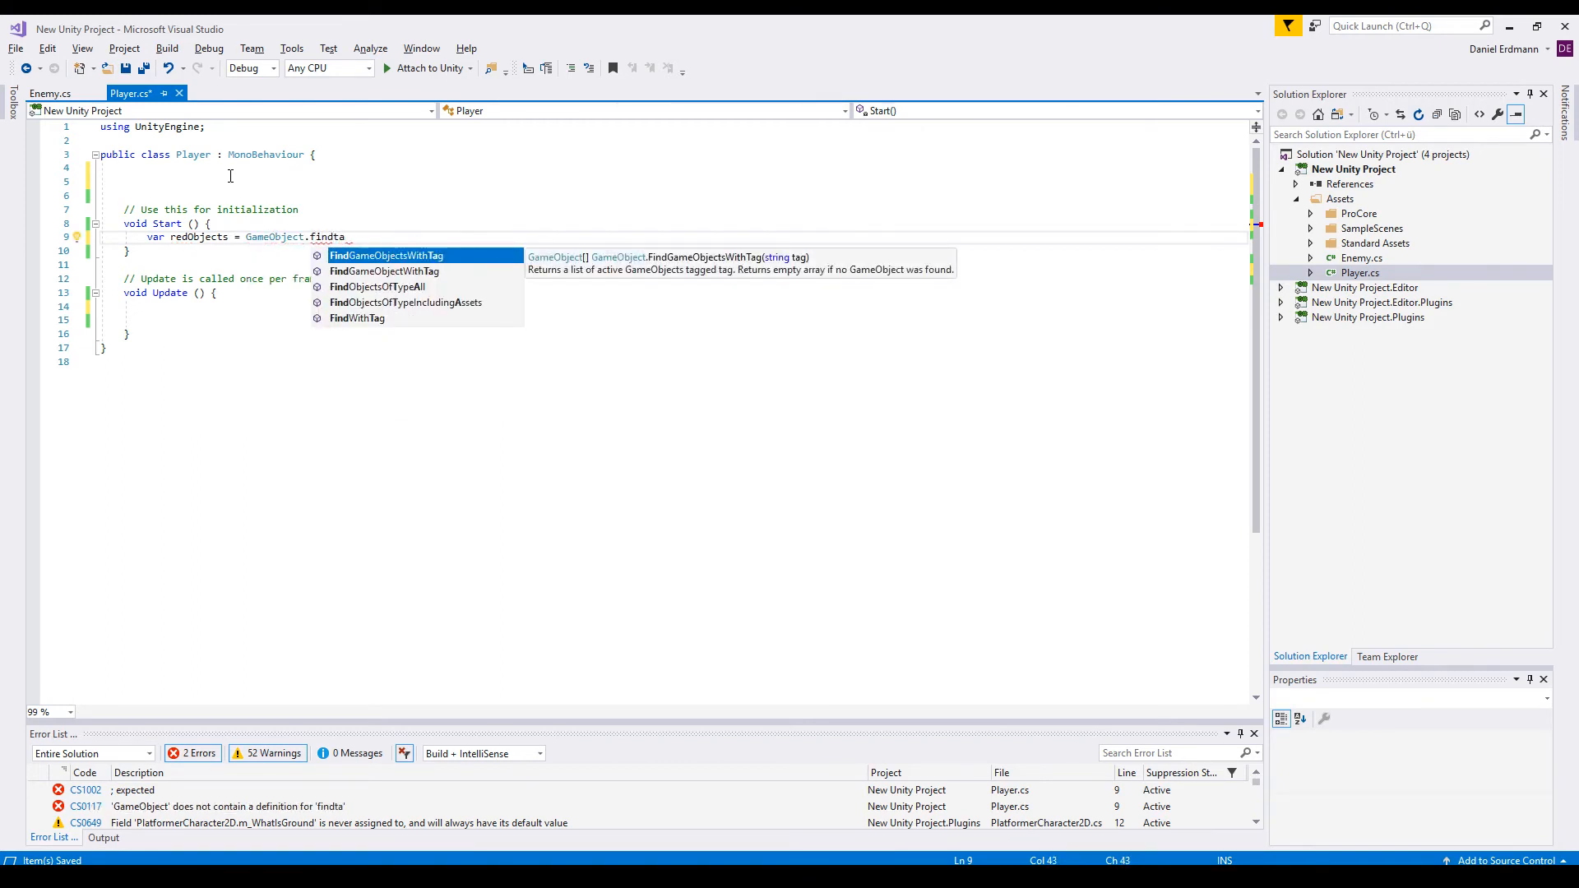
type("(")
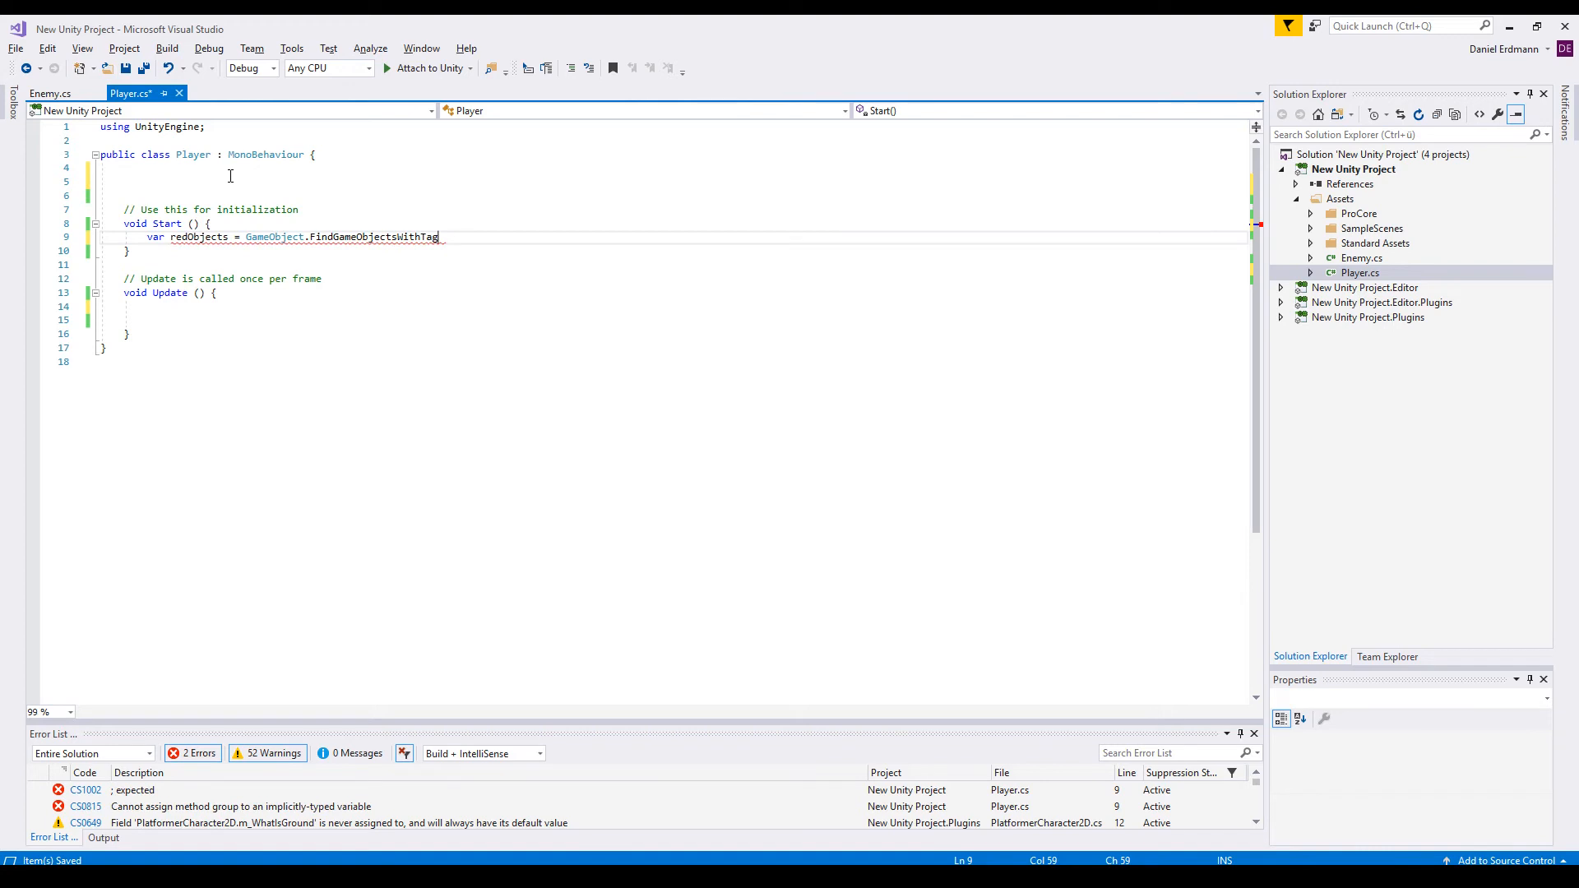
type("\"")
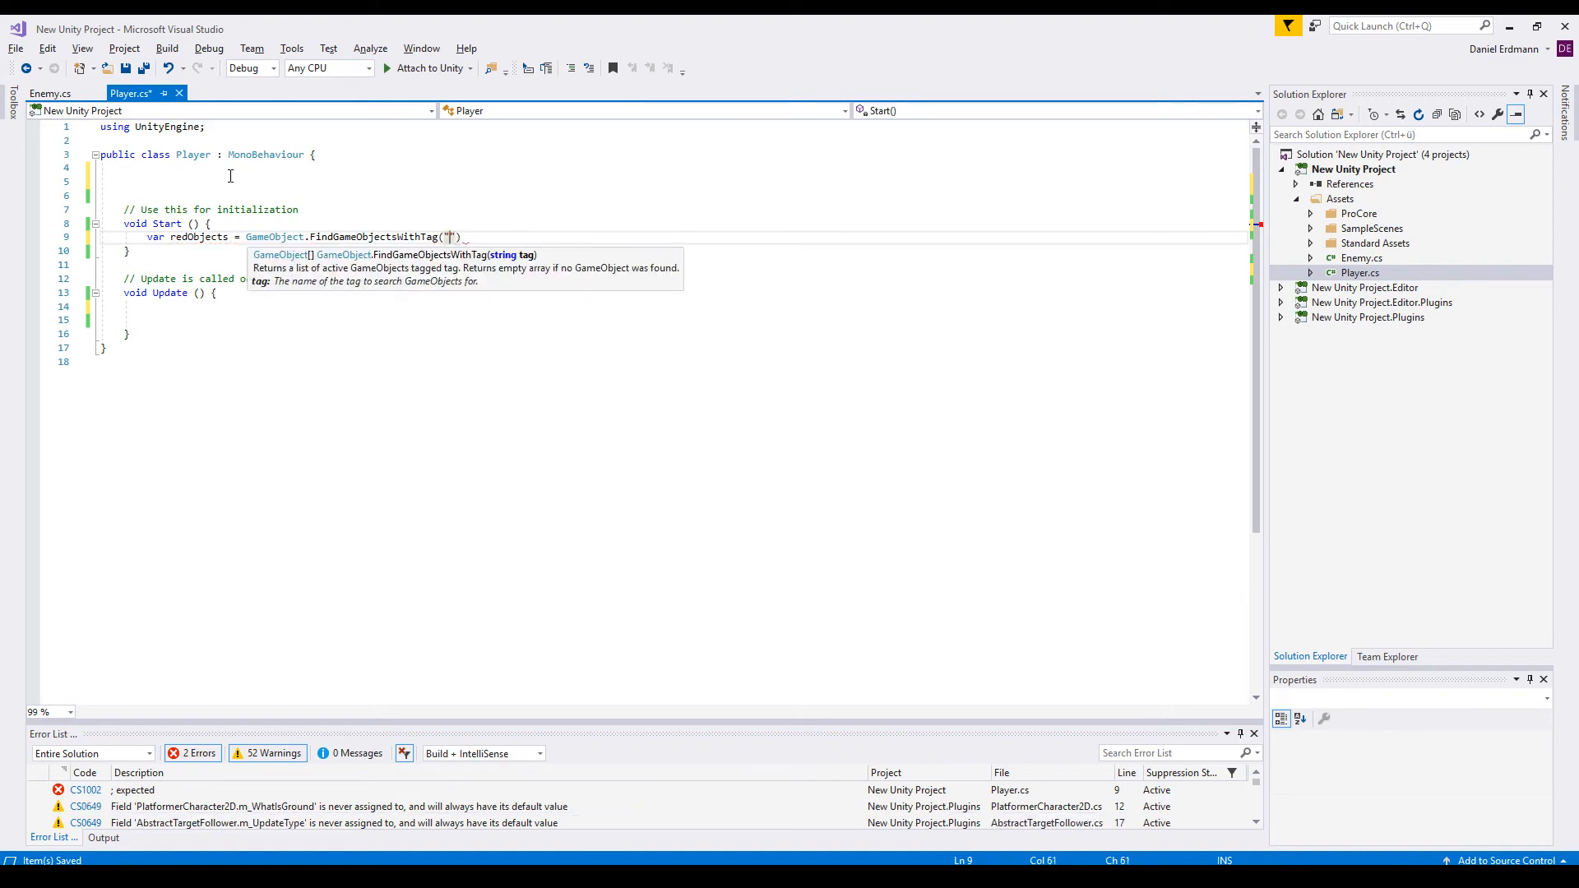
type("red\");")
key("ctrl+s")
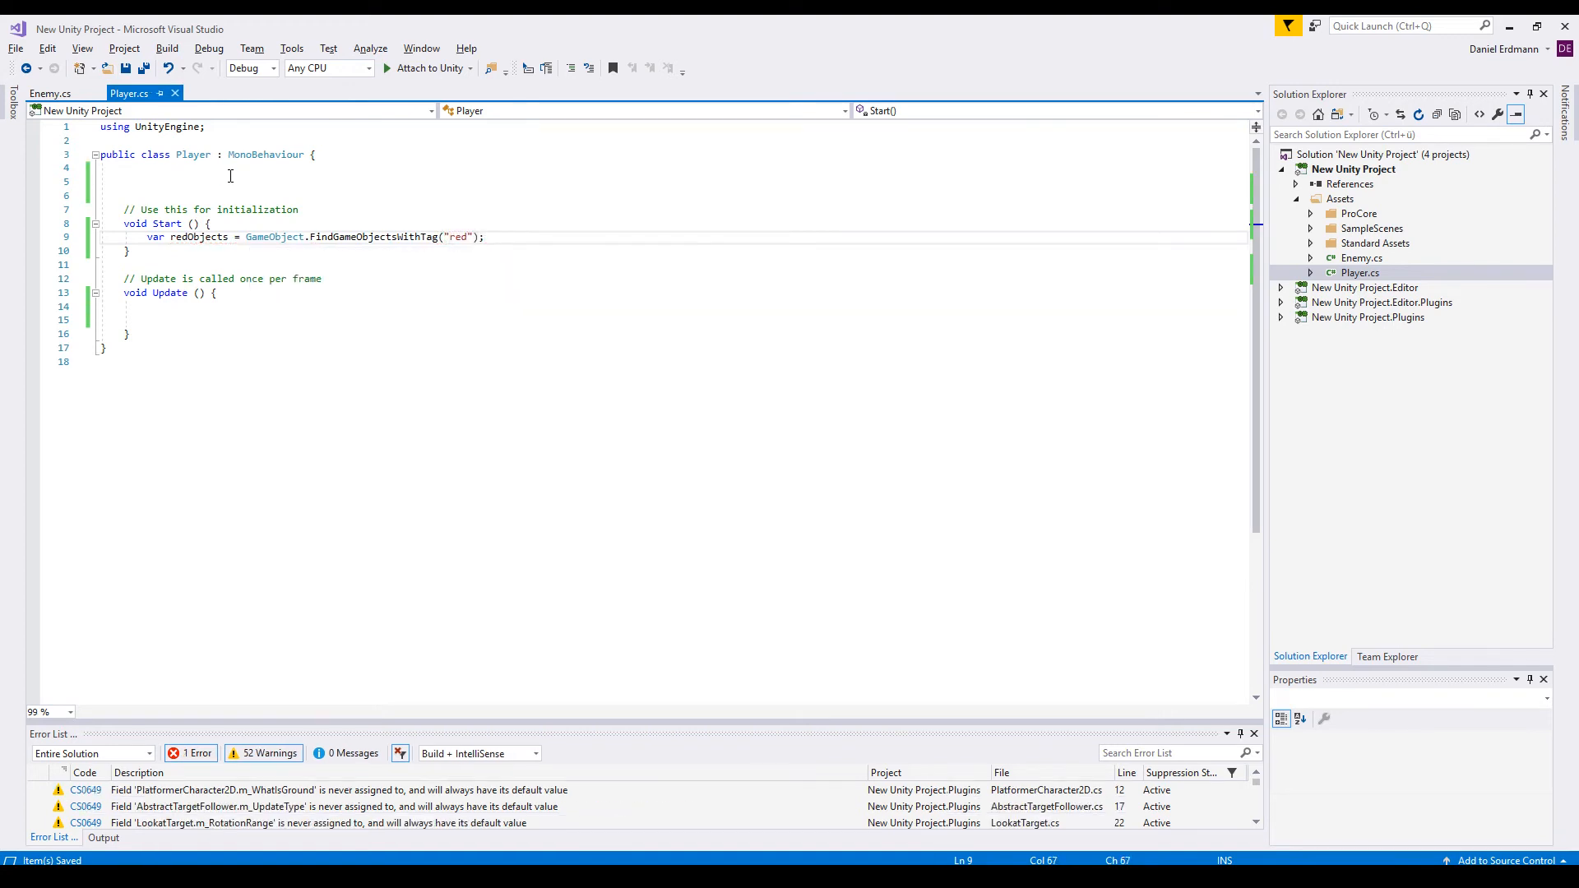
double_click(201, 237)
Switch to Unity and set the tags of both enemies and the red box back to Untagged.
key("alt+Tab")
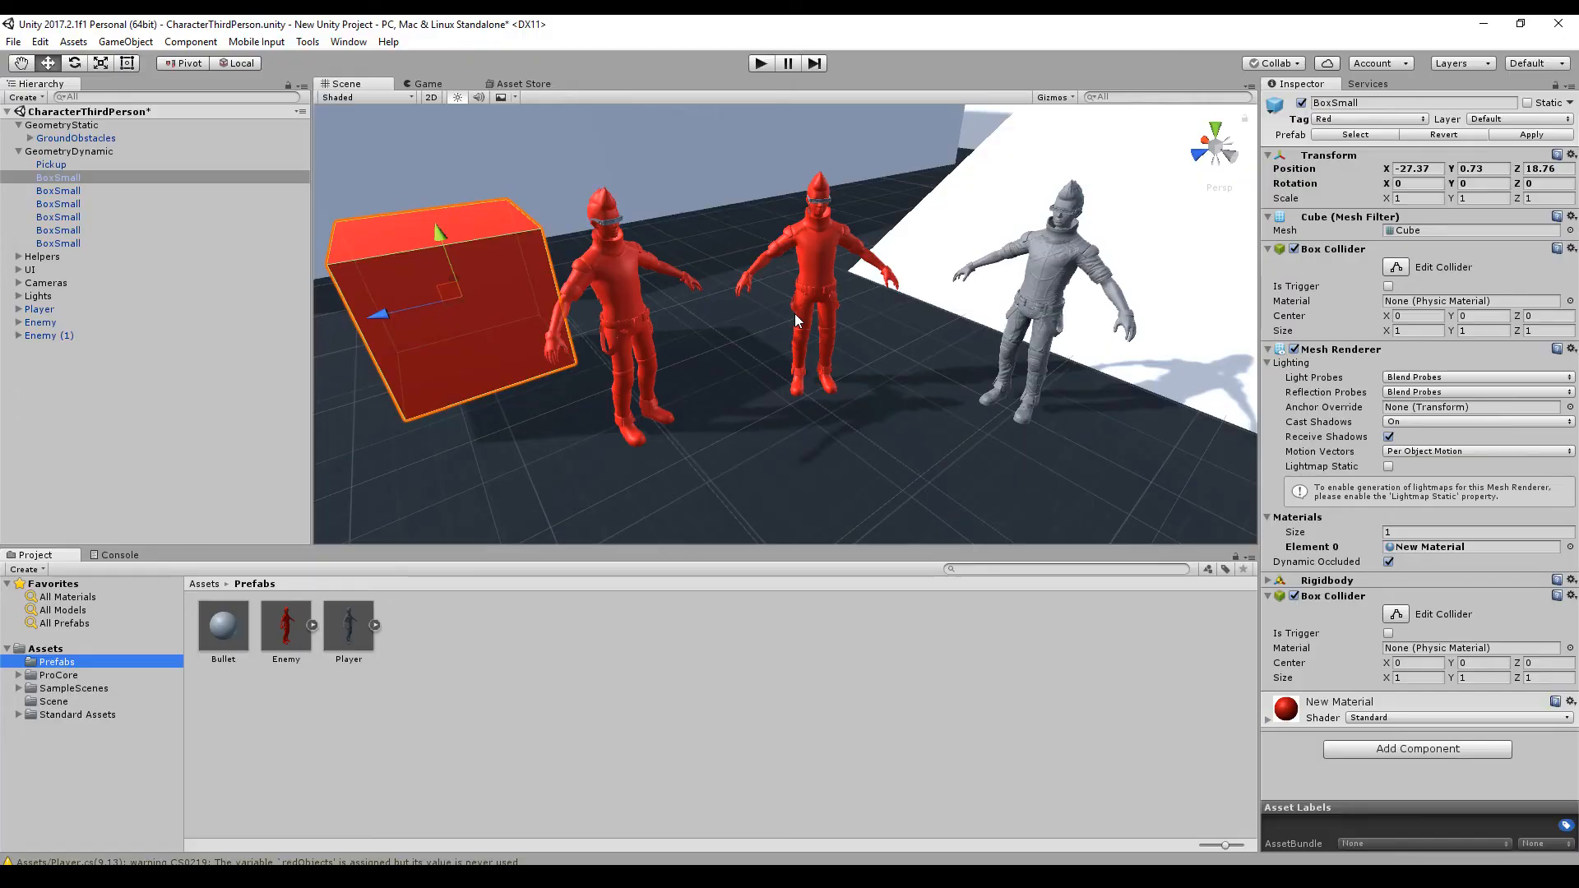
left_click(620, 279)
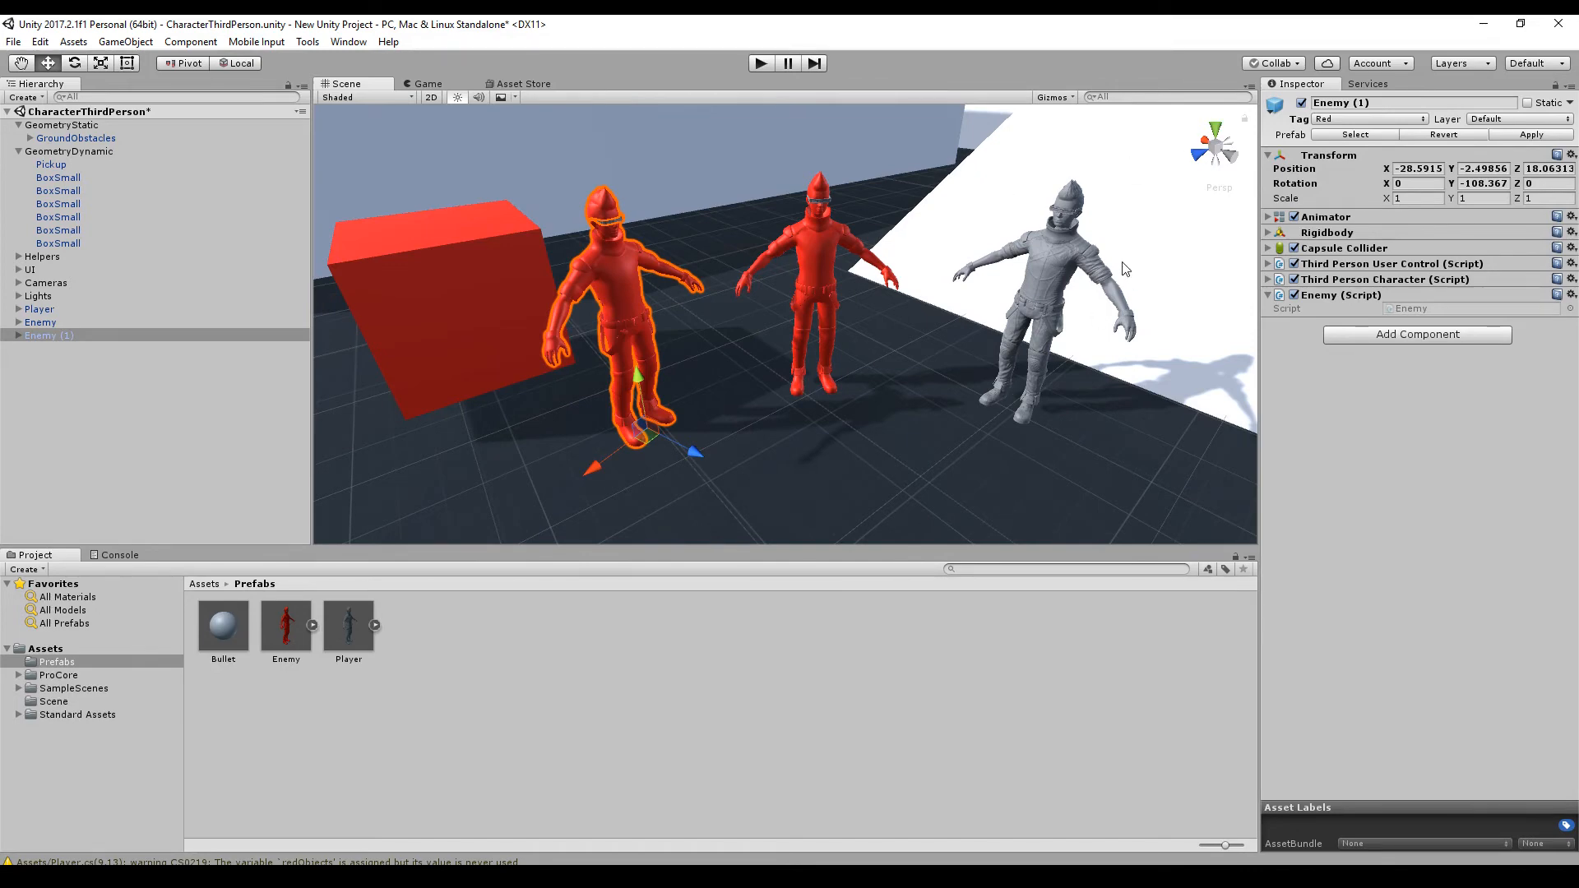
left_click(1341, 121)
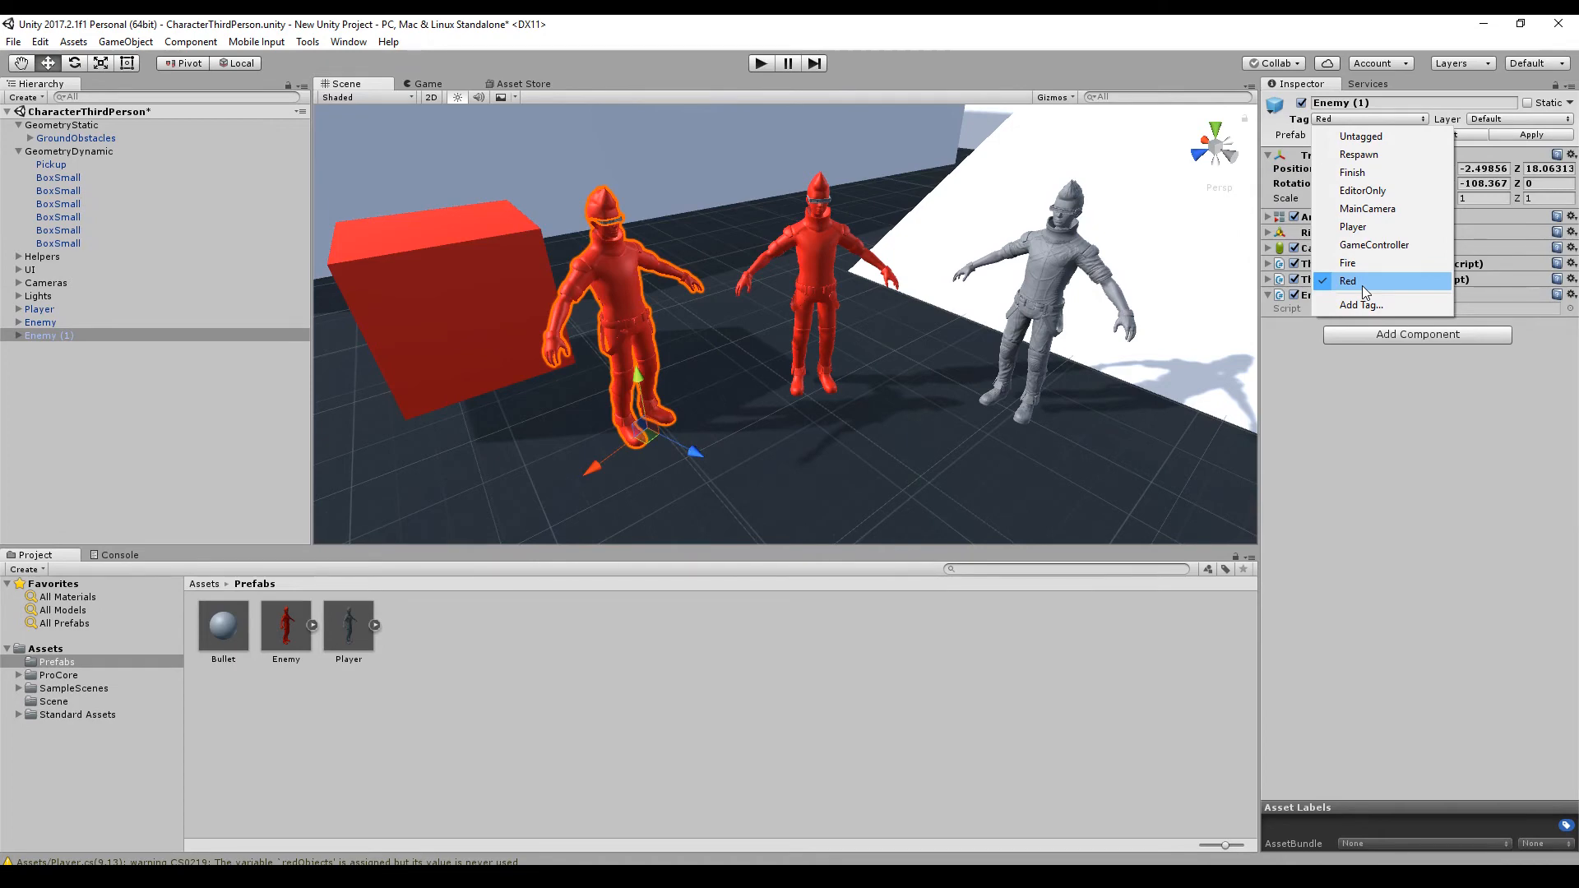
left_click(1329, 408)
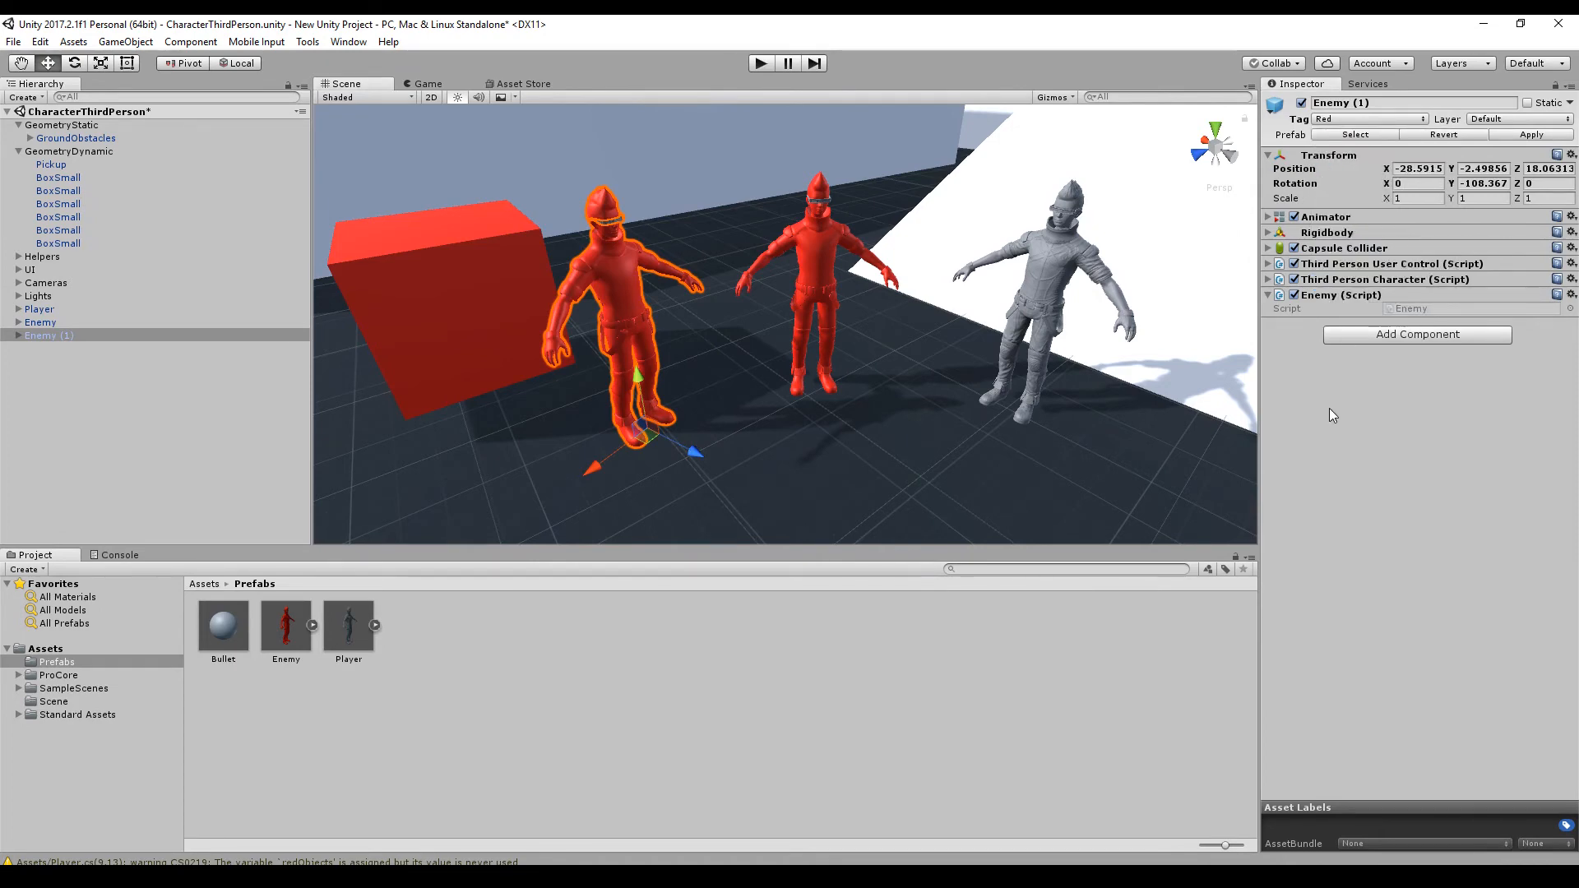
left_click(1352, 119)
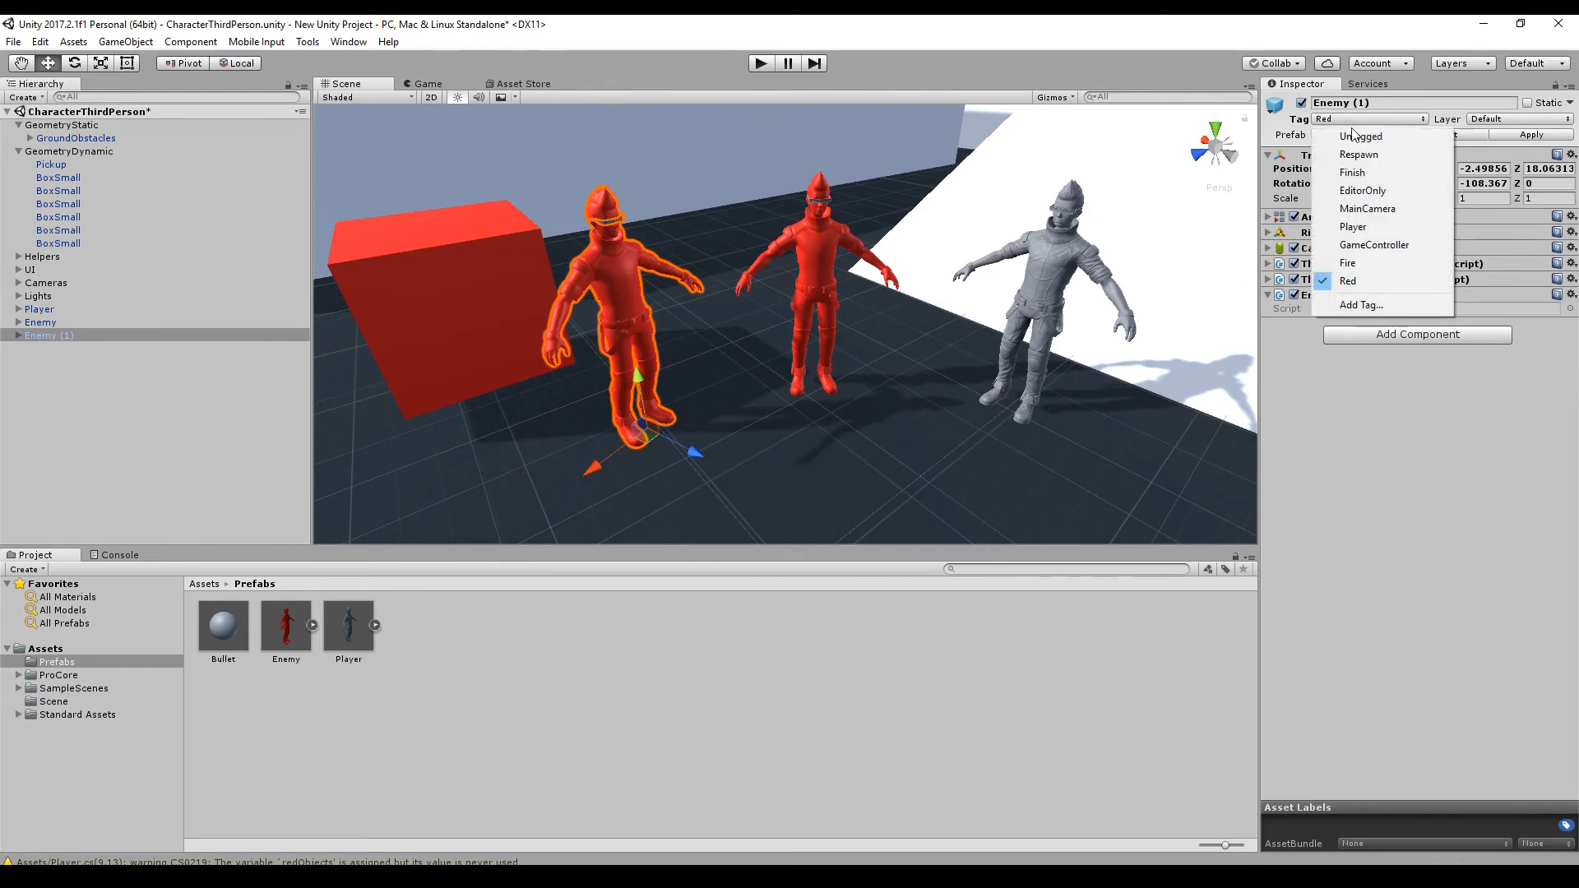
left_click(1357, 136)
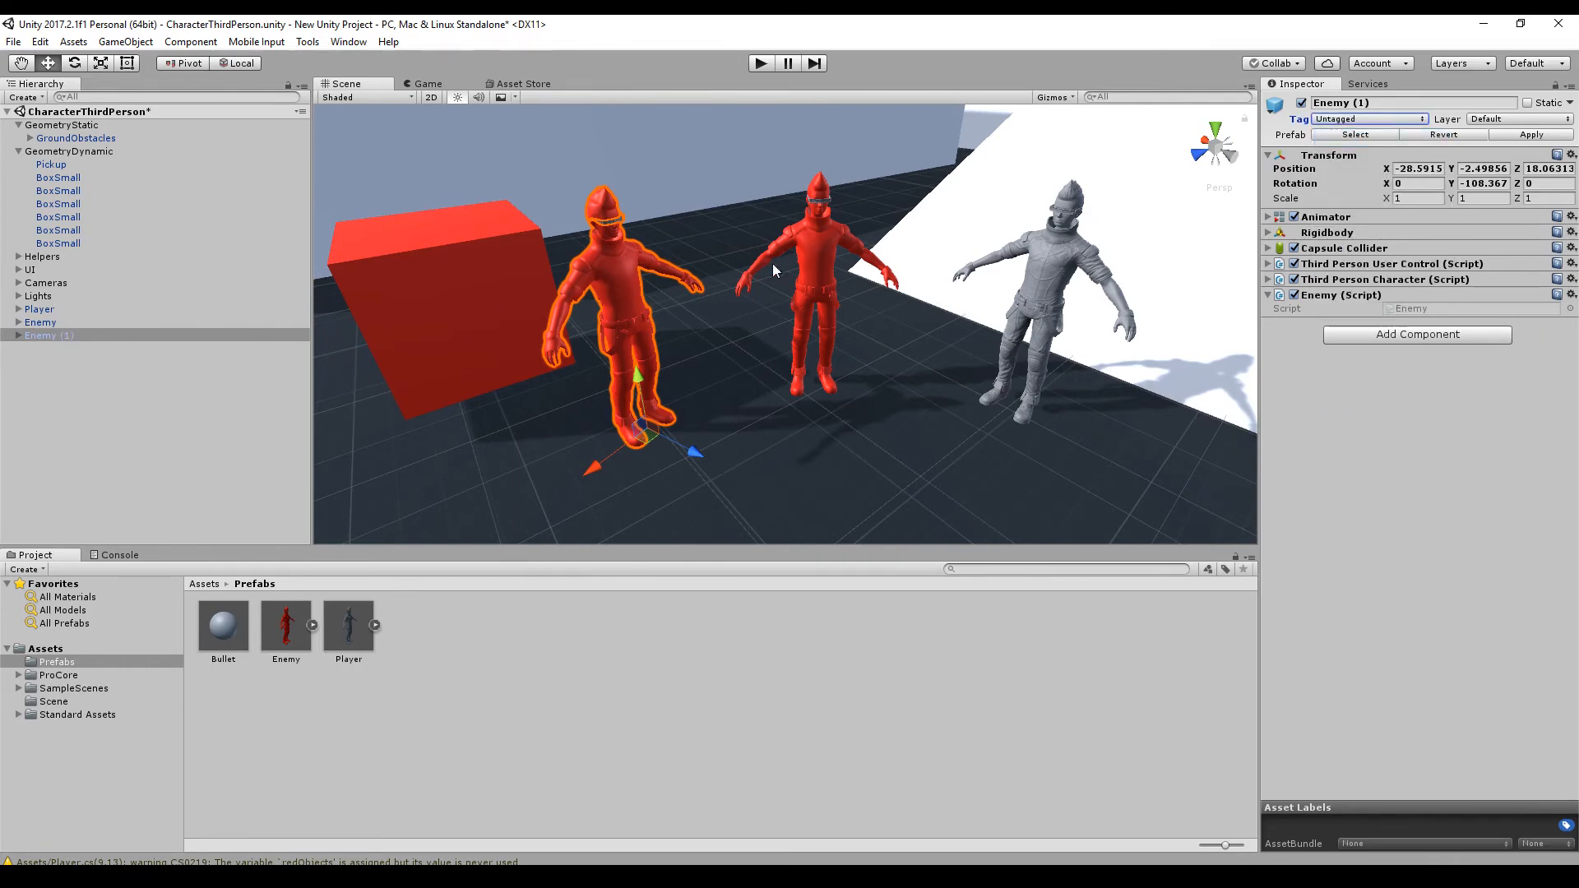
left_click(1101, 180)
left_click(830, 234)
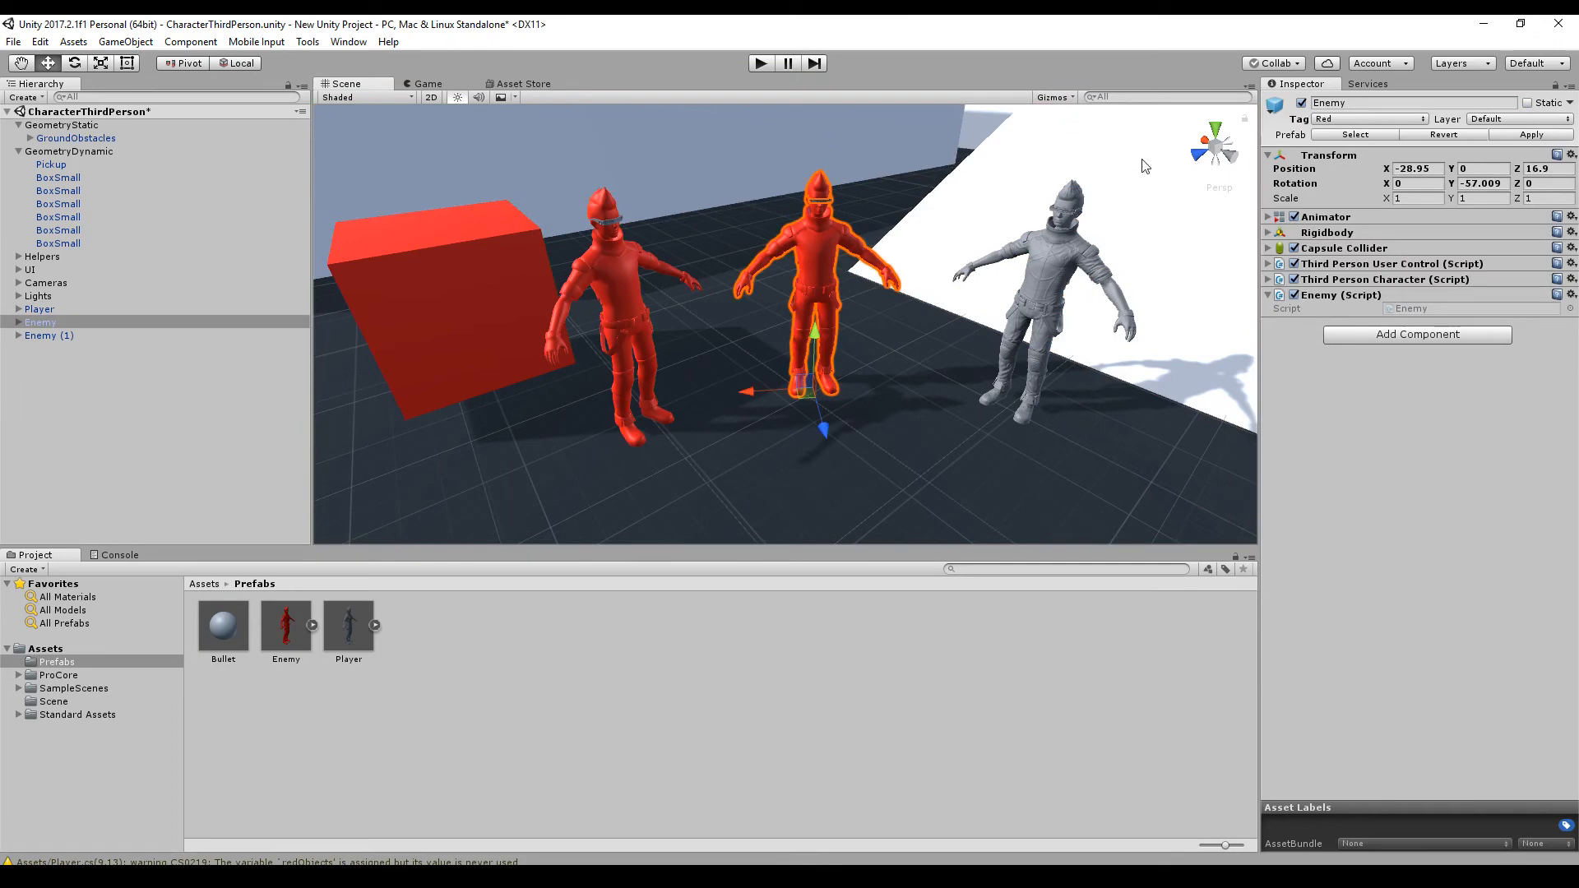
left_click(401, 276)
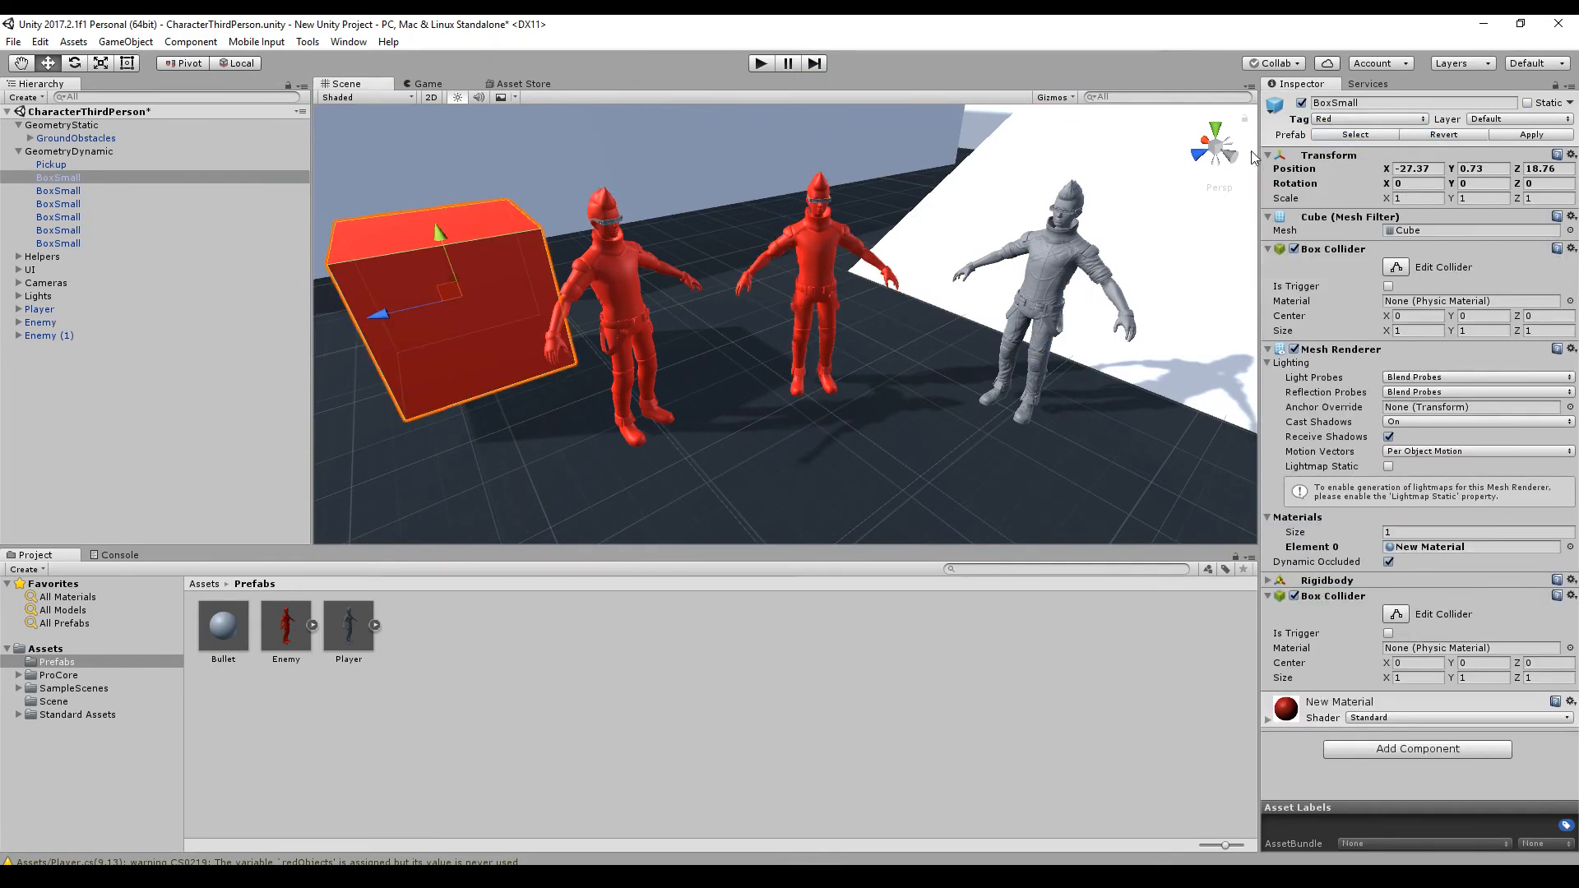
Create a new C# script named Red and add it as a component to the middle enemy.
left_click(816, 263)
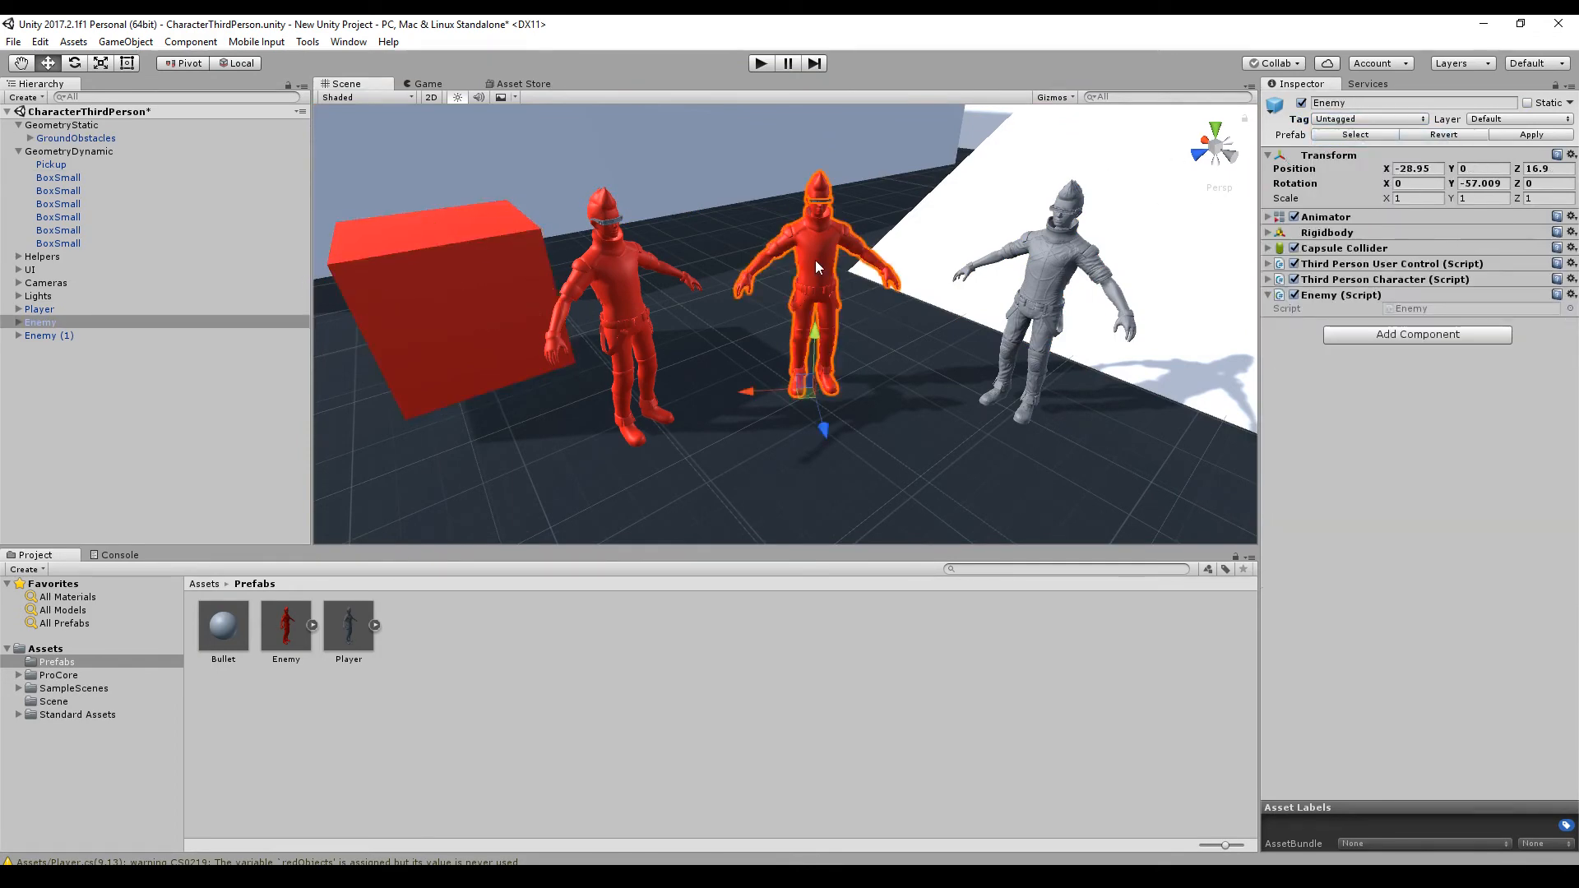
left_click(1425, 335)
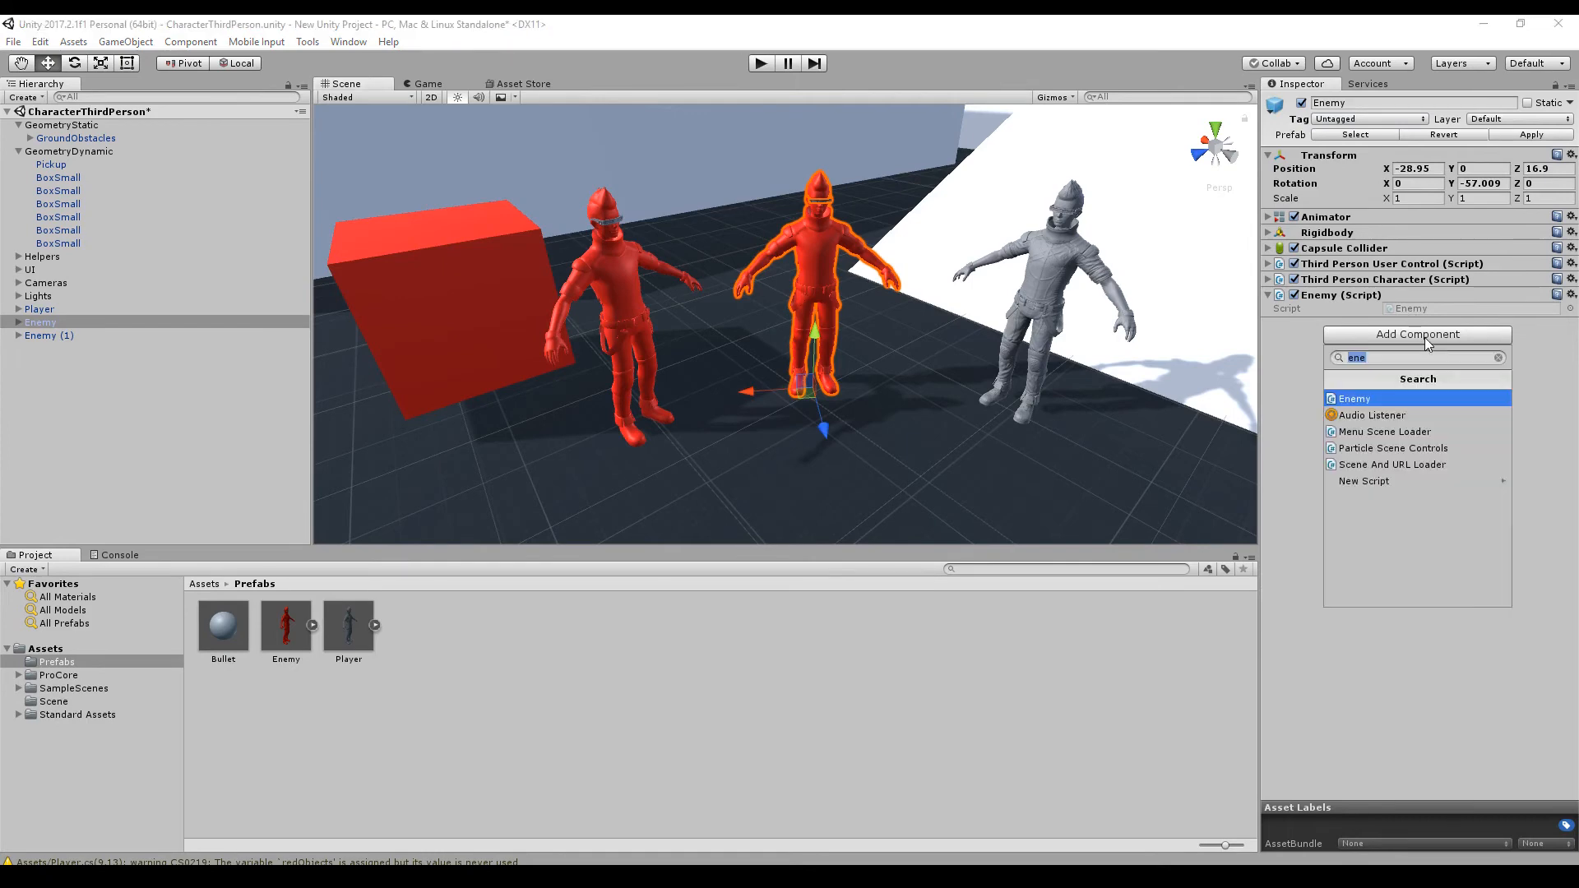
key("BackSpace")
key("BackSpace")
key("BackSpace")
type("Red")
key("Return")
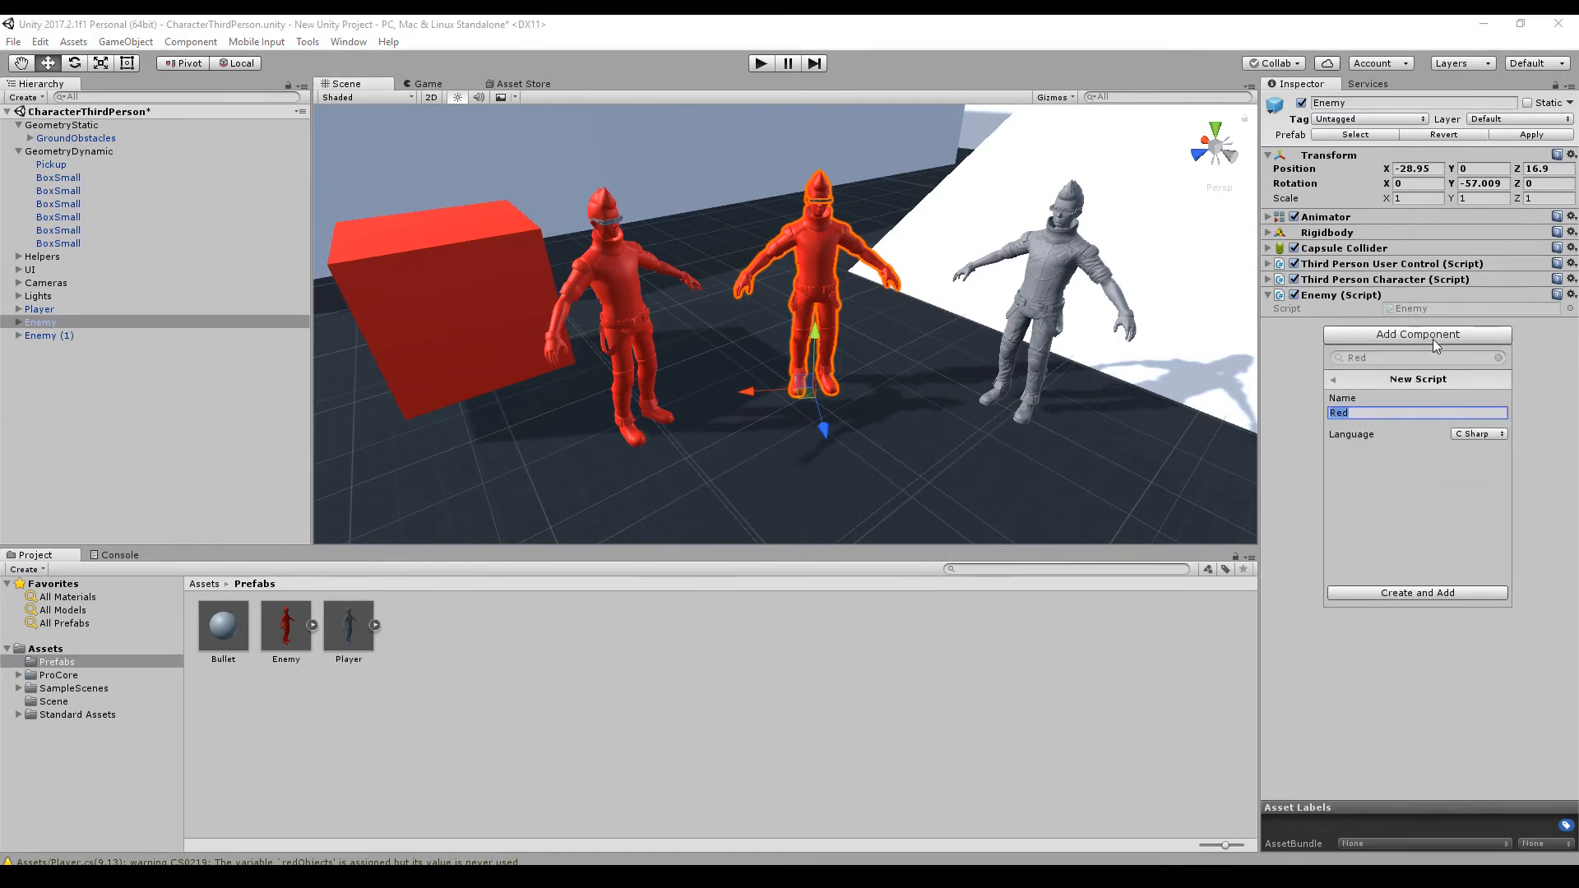
left_click(1440, 593)
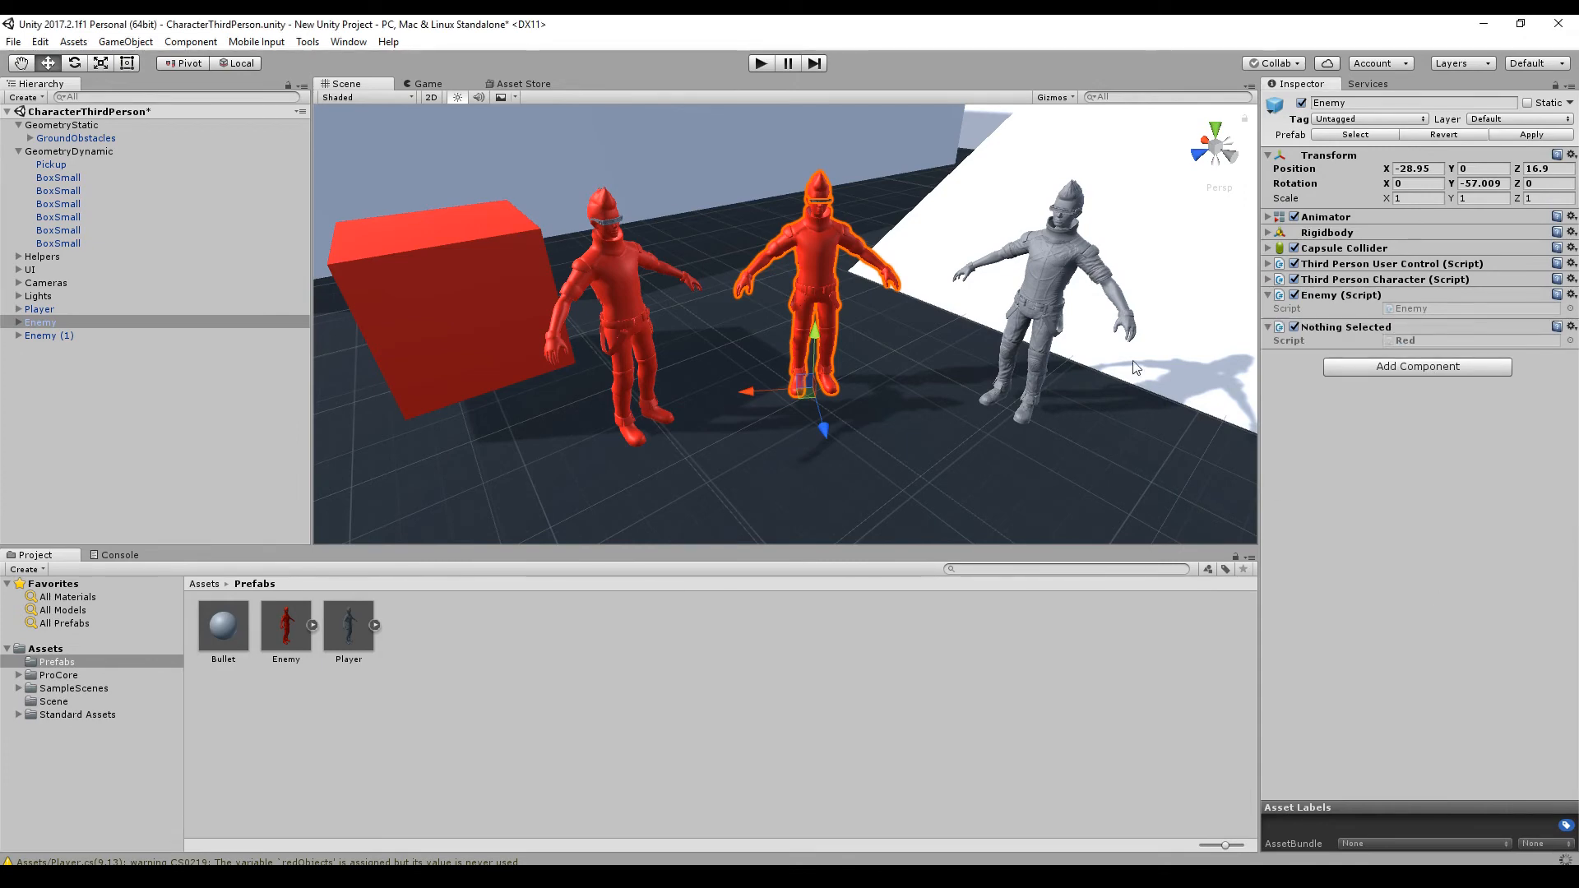
Add the existing Red script as a component to Enemy (1).
left_click(599, 259)
left_click(1423, 334)
key("BackSpace")
key("BackSpace")
key("BackSpace")
type("red")
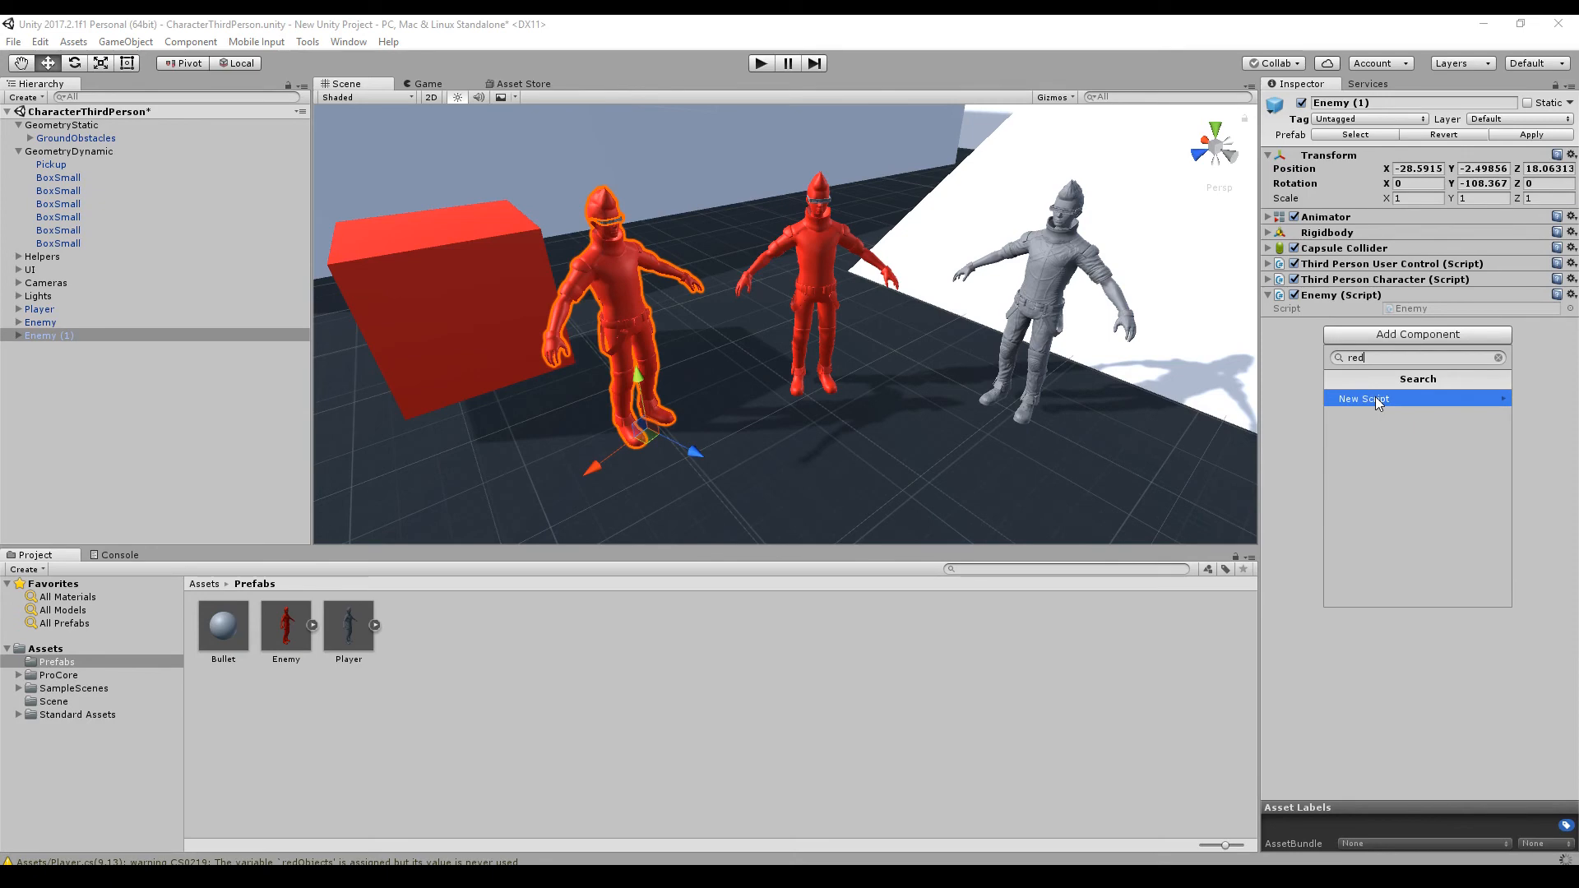
key("BackSpace")
key("BackSpace")
key("BackSpace")
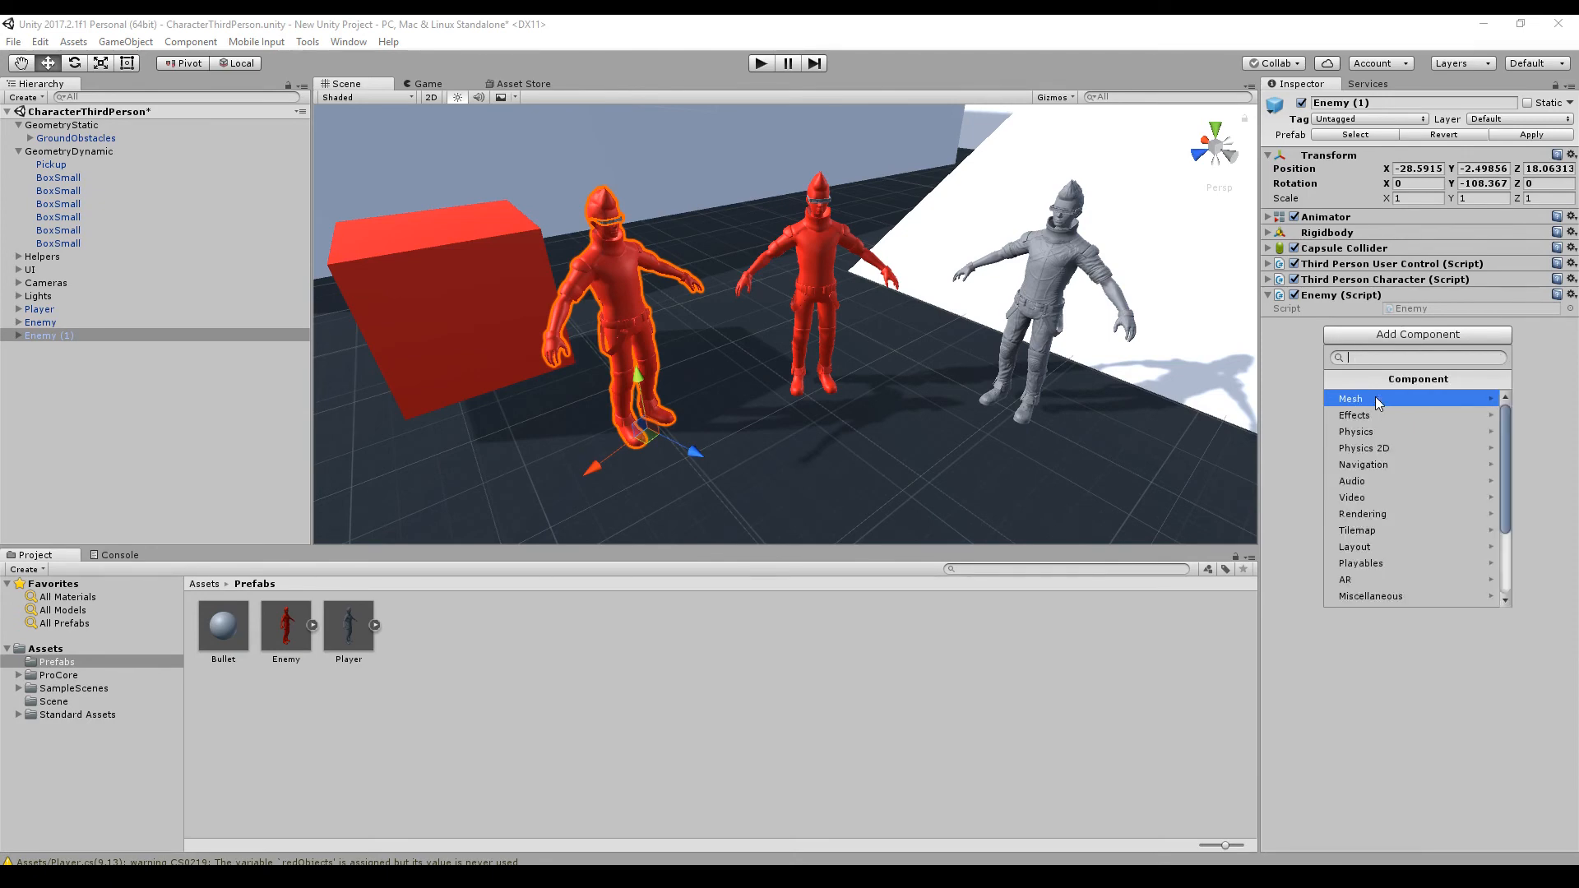
Add the Red script as a component to the red box.
left_click(531, 301)
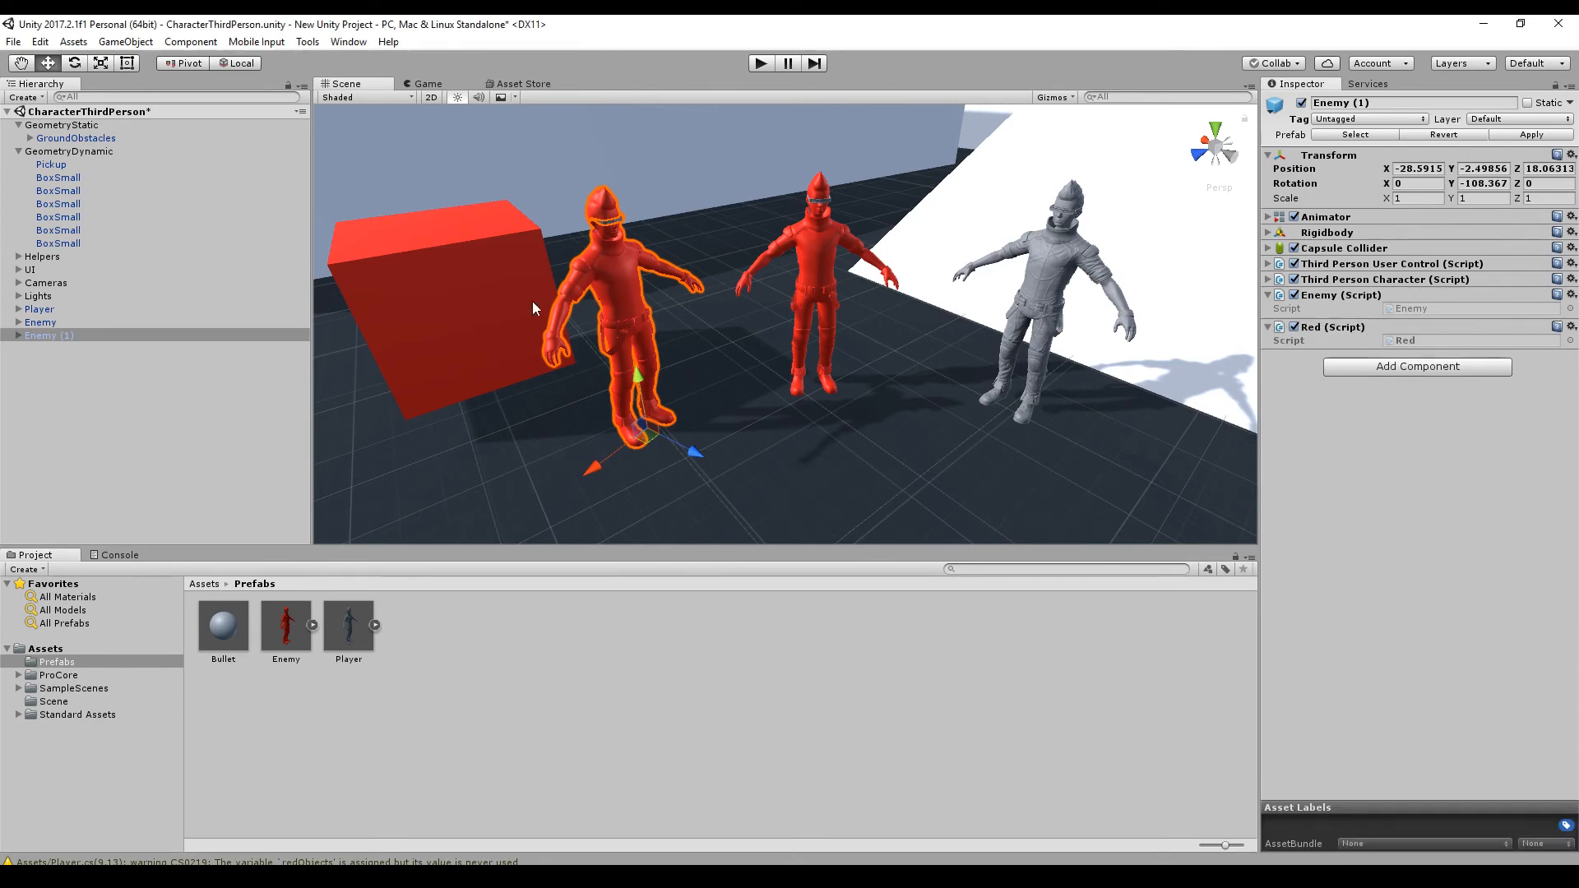
left_click(531, 301)
left_click(1379, 748)
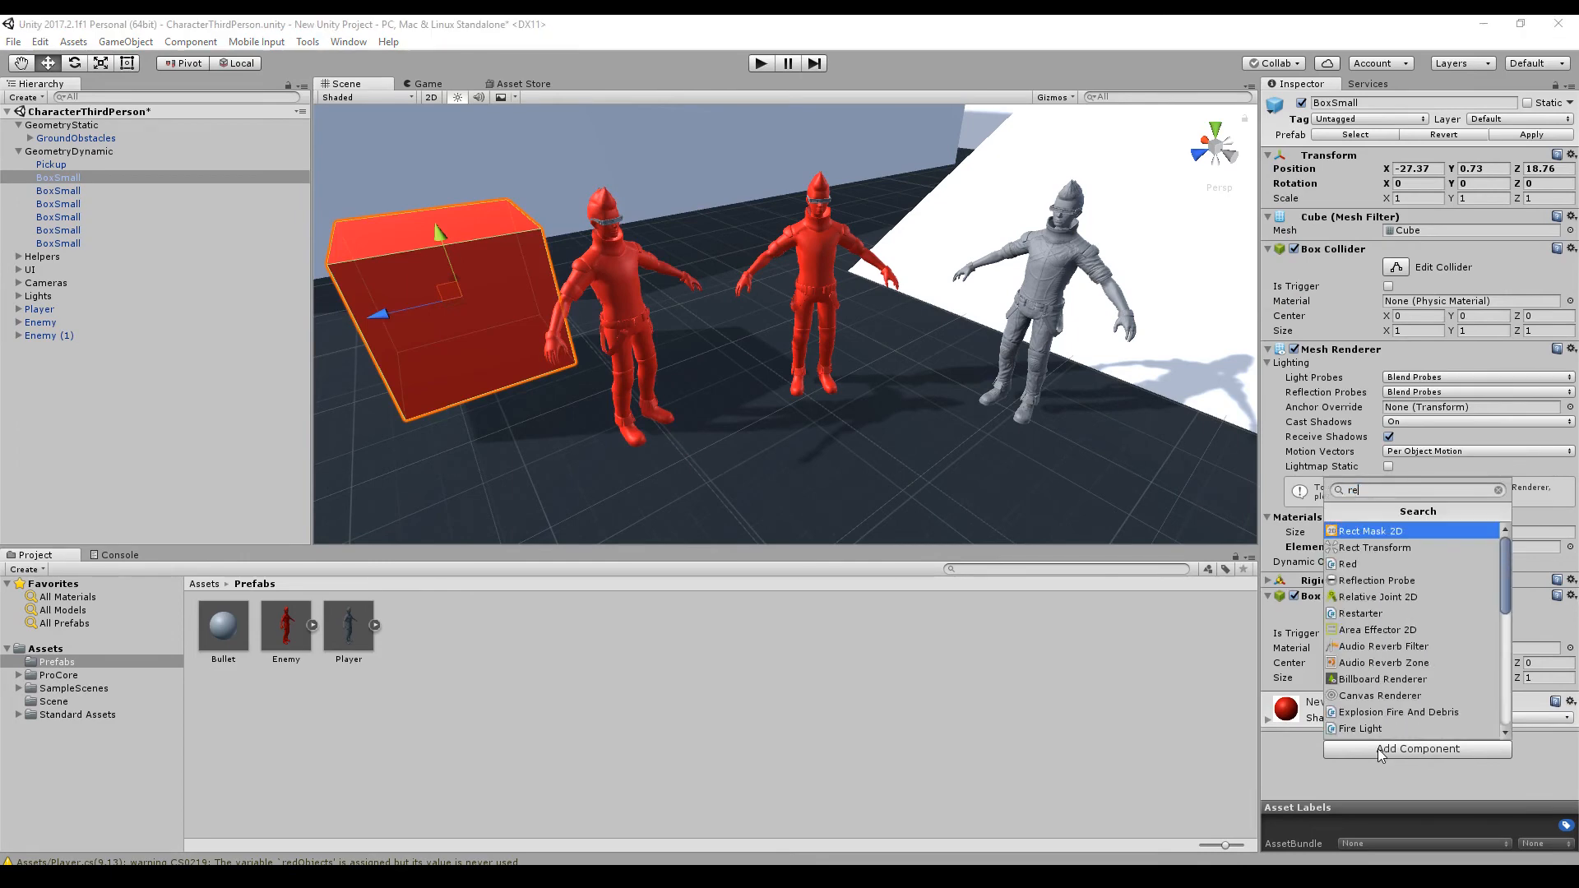
key("Return")
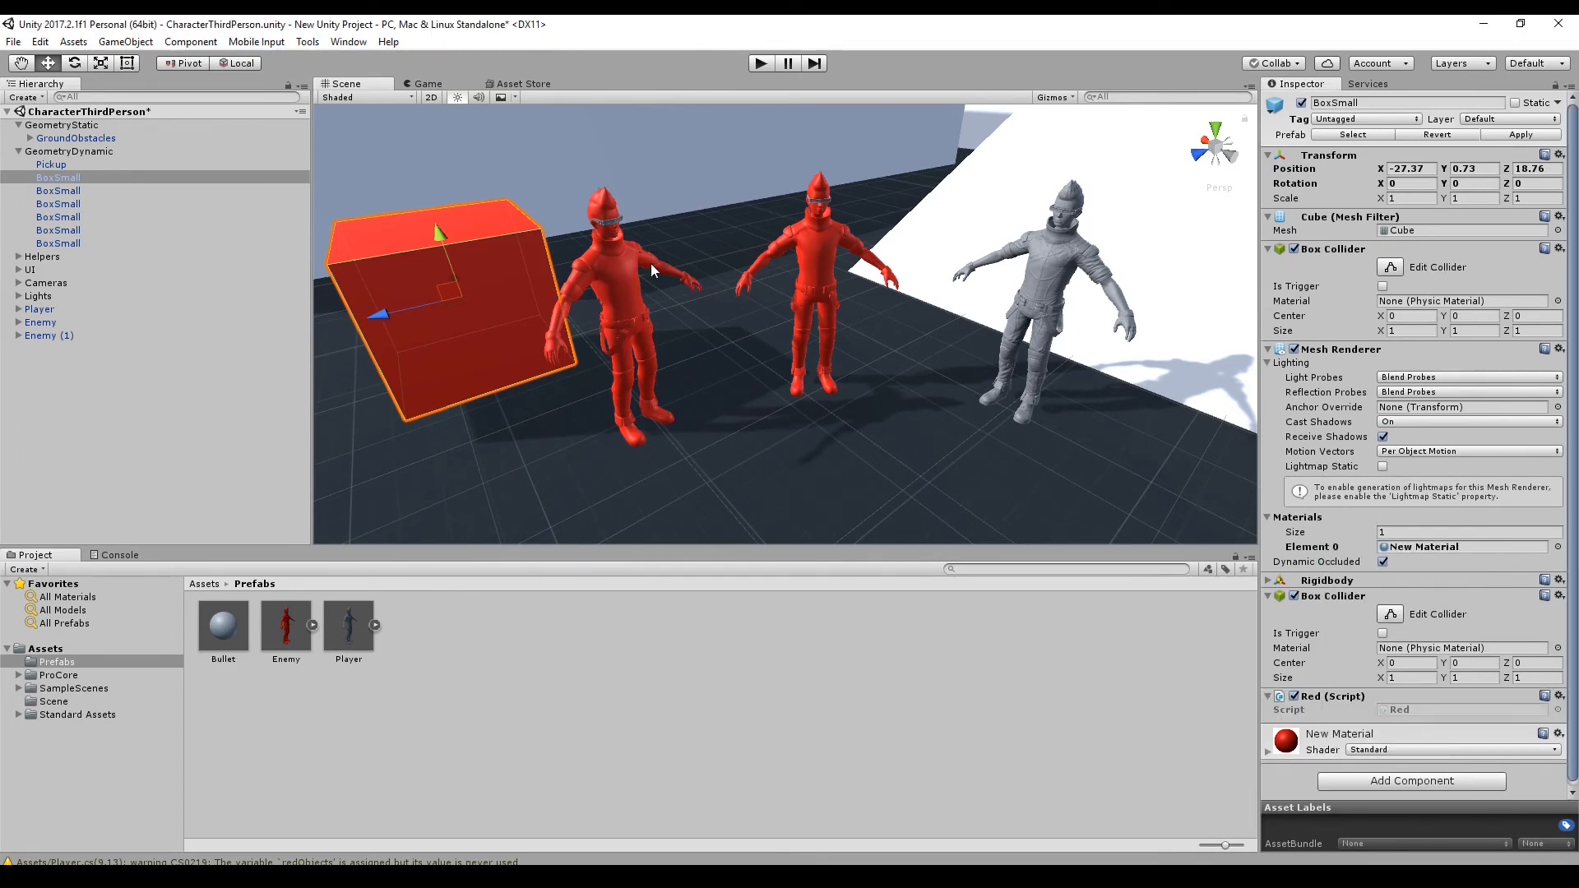
Search the components for Person and add First Person Controller to Enemy (1).
left_click(620, 288)
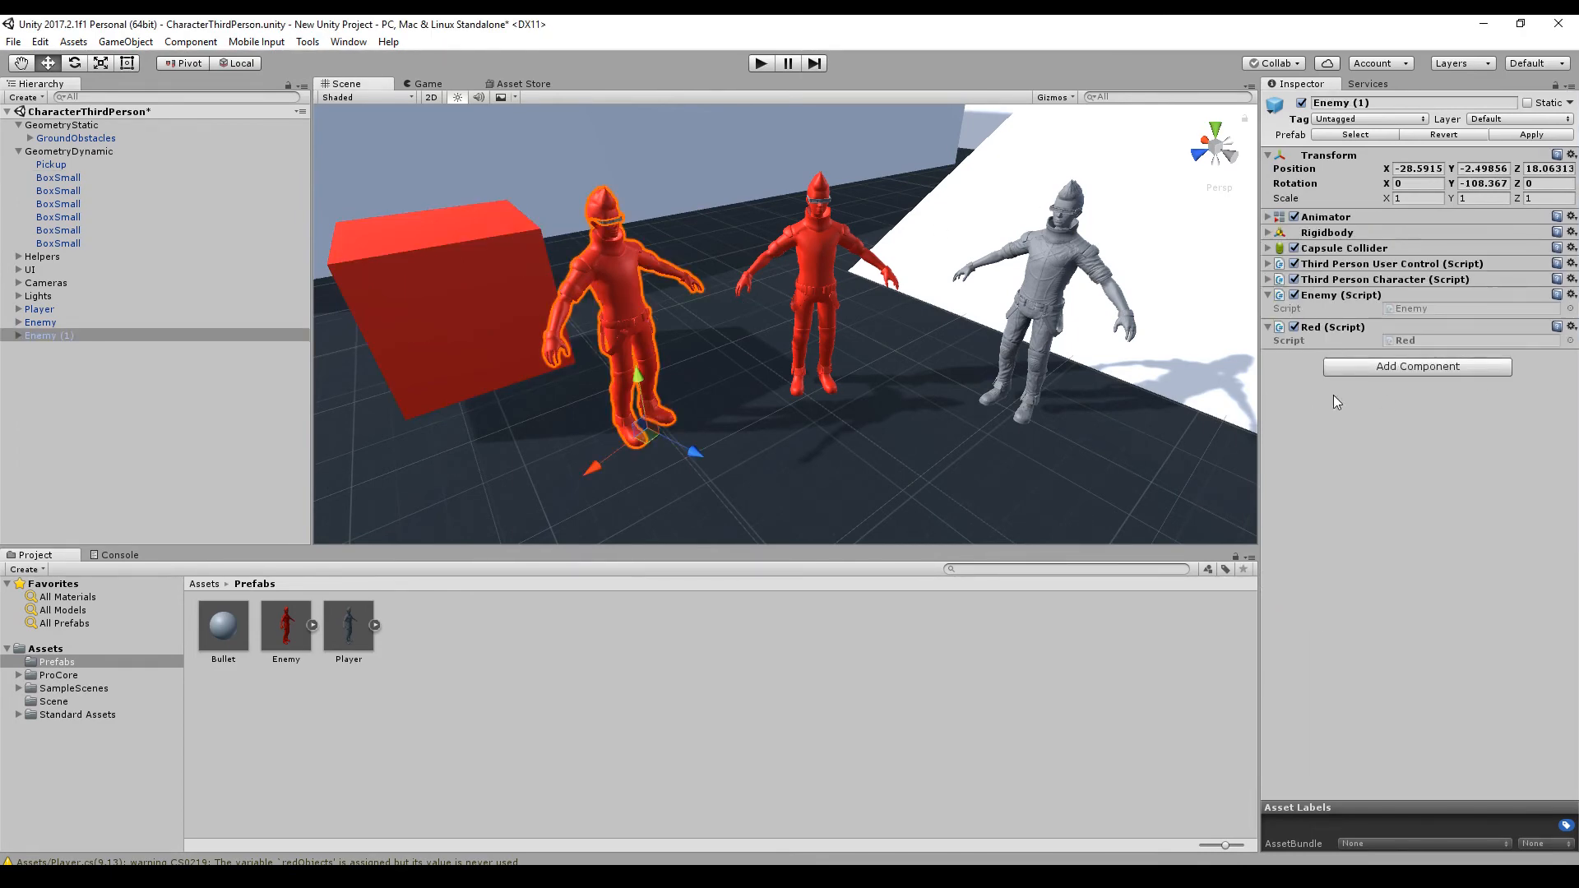
left_click(1395, 366)
type("Person")
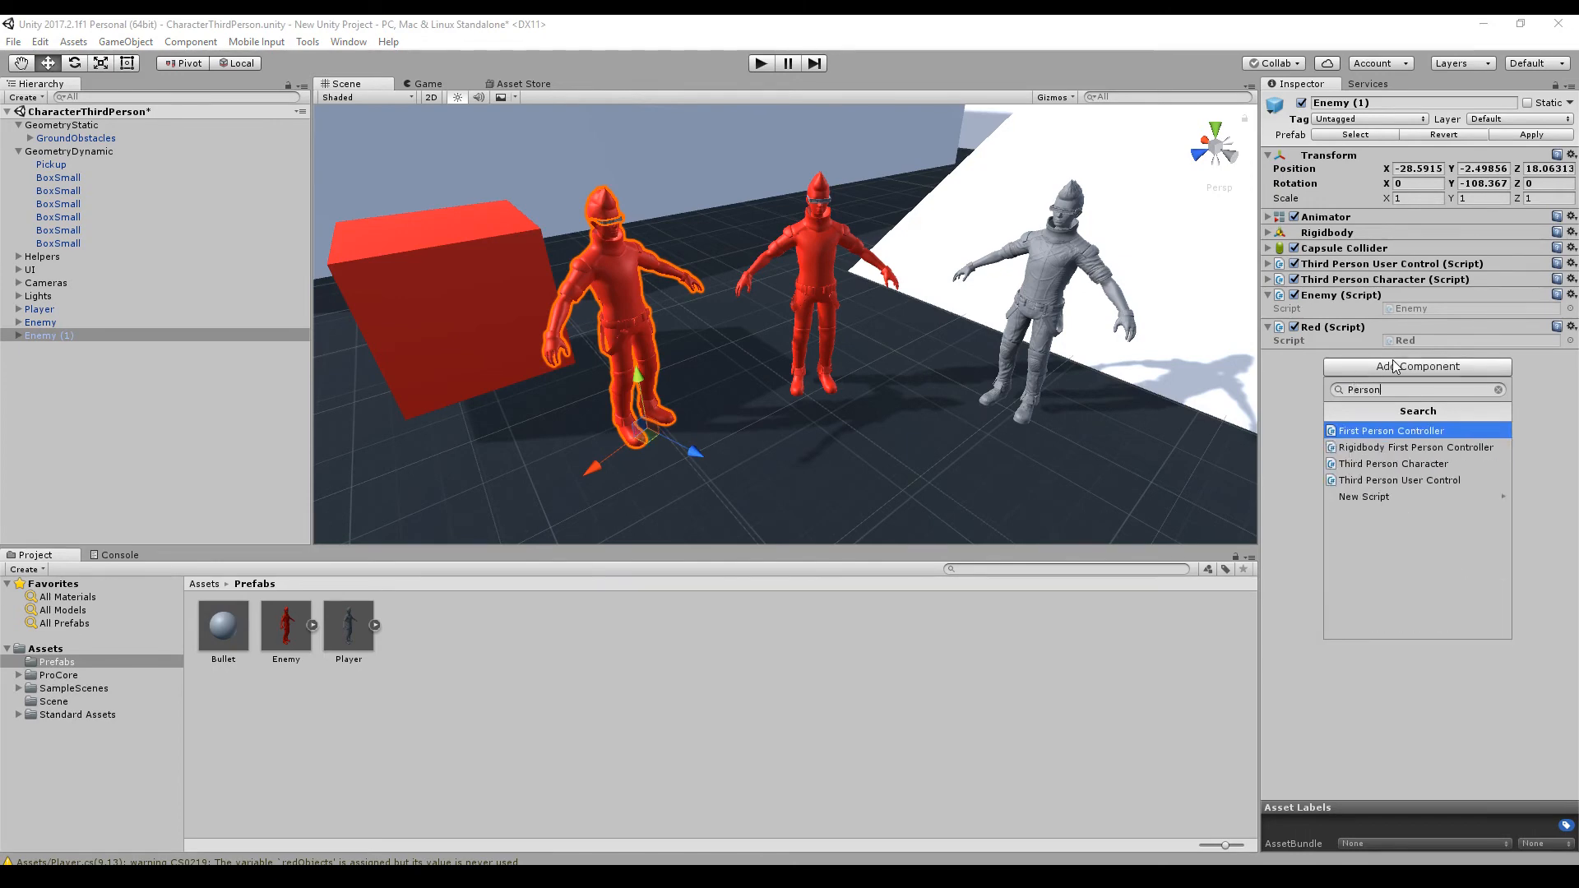
key("Return")
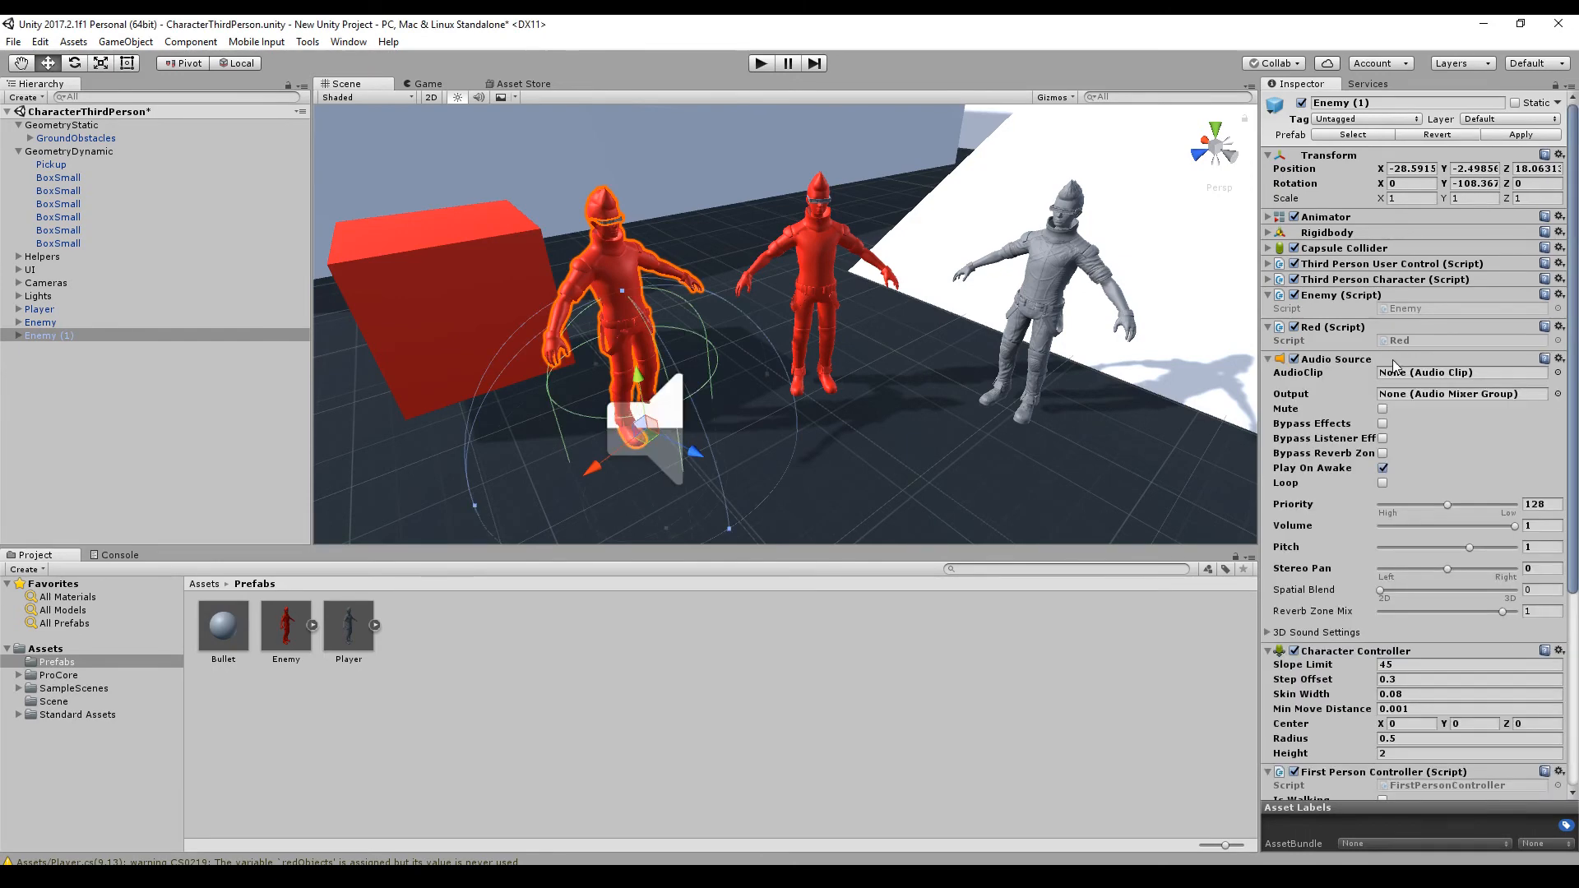
Undo adding First Person Controller, and create a new script named Person as a component on Enemy (1).
key("ctrl+z")
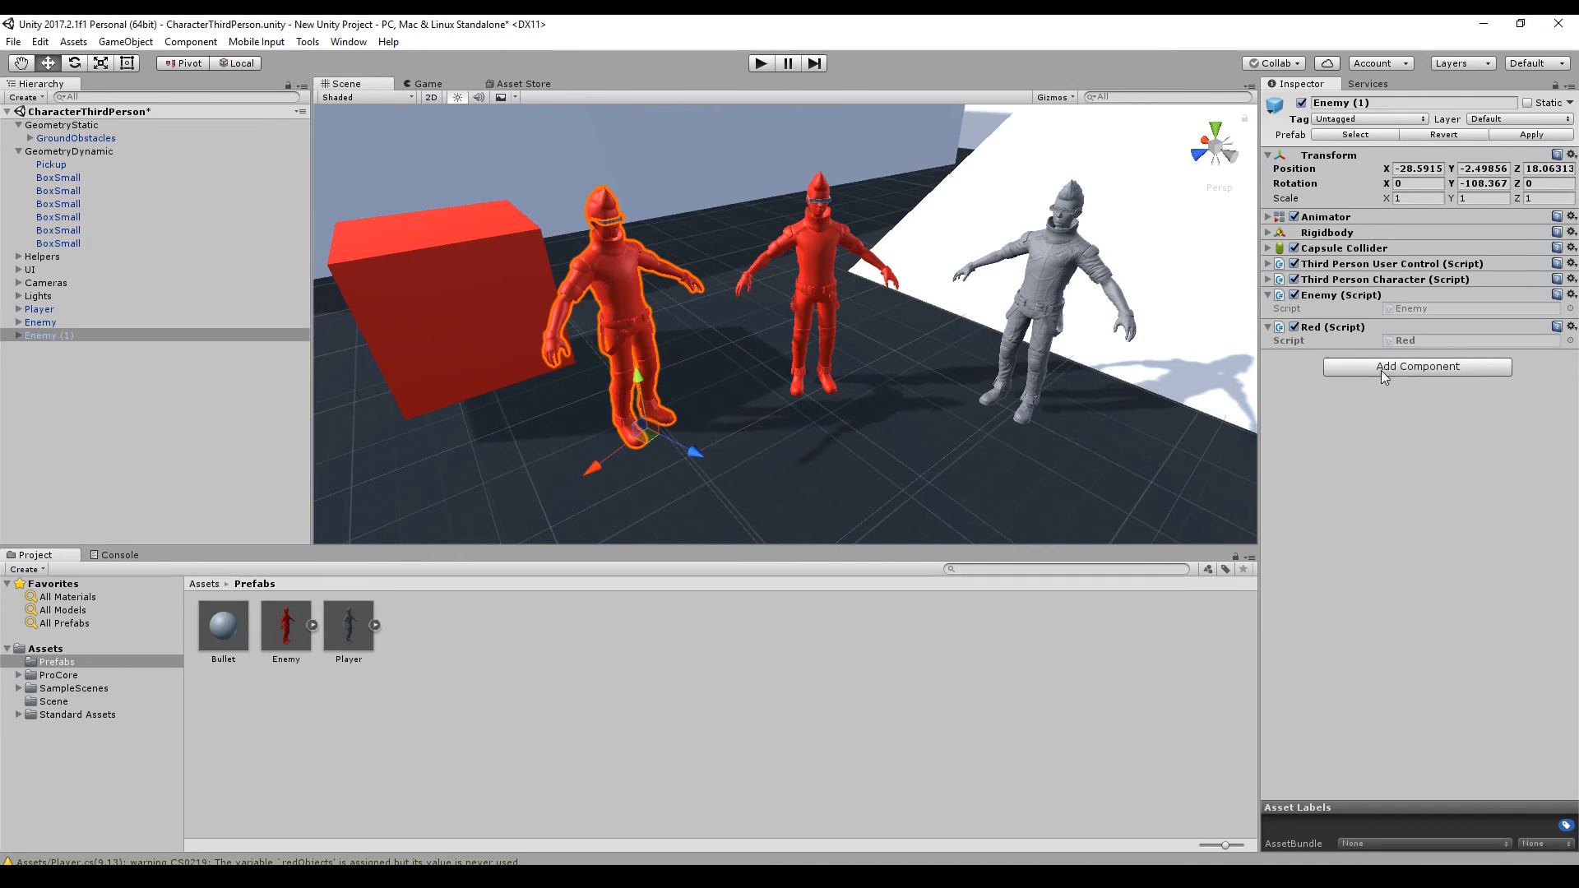
left_click(1381, 371)
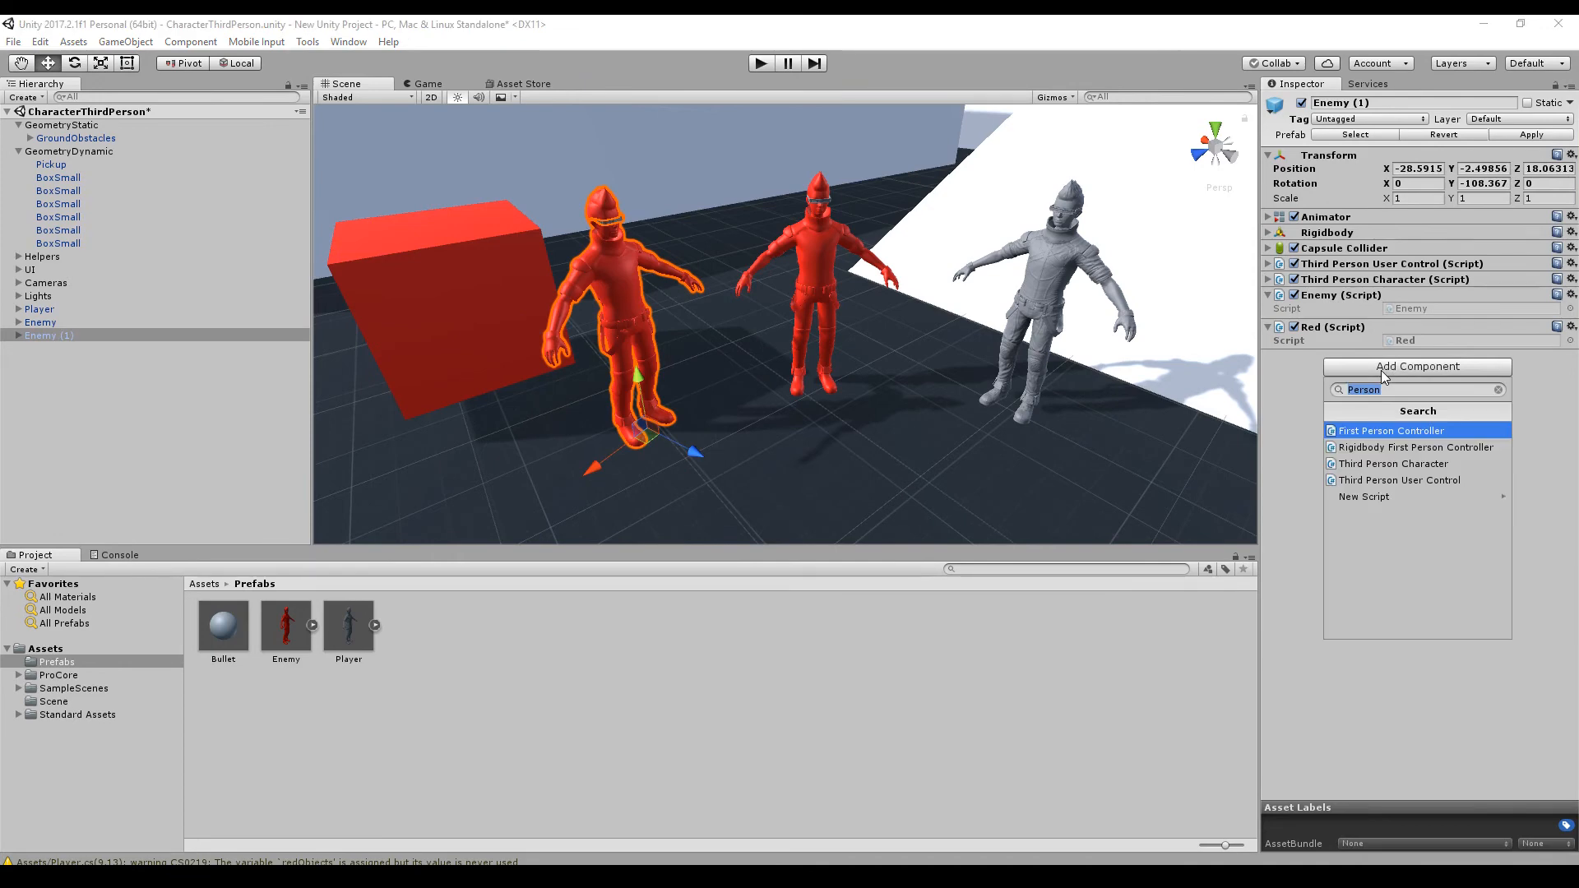
left_click(1392, 496)
left_click(1449, 627)
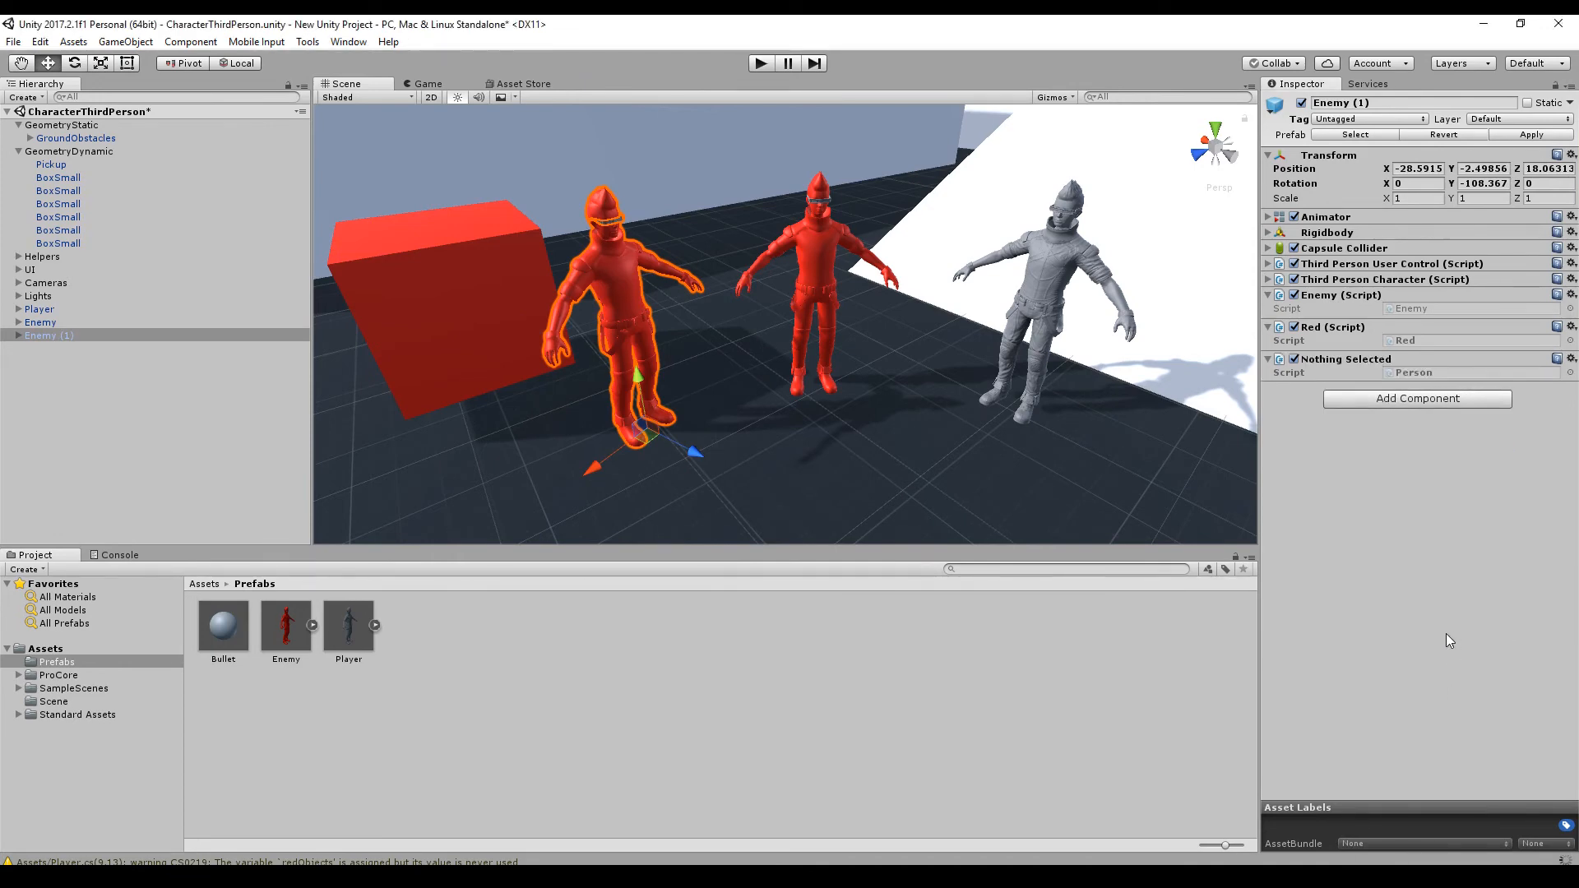
Add the existing Person script as a component to GroundObstacles and select the grey player figure.
left_click(936, 285)
left_click(1464, 229)
key("BackSpace")
type("pers")
key("Return")
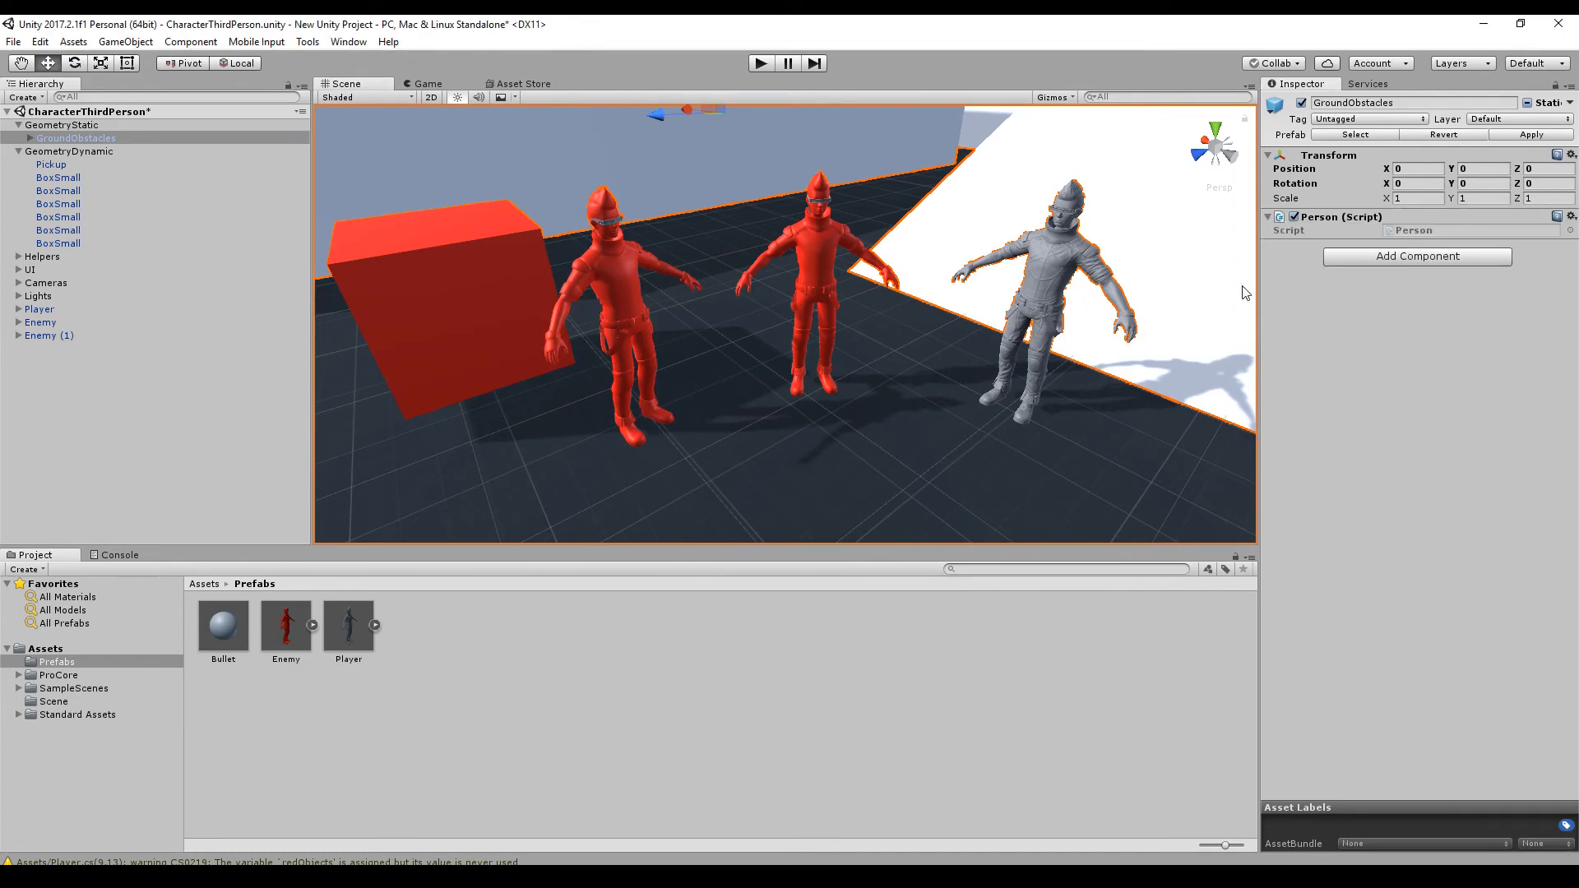
left_click(1069, 280)
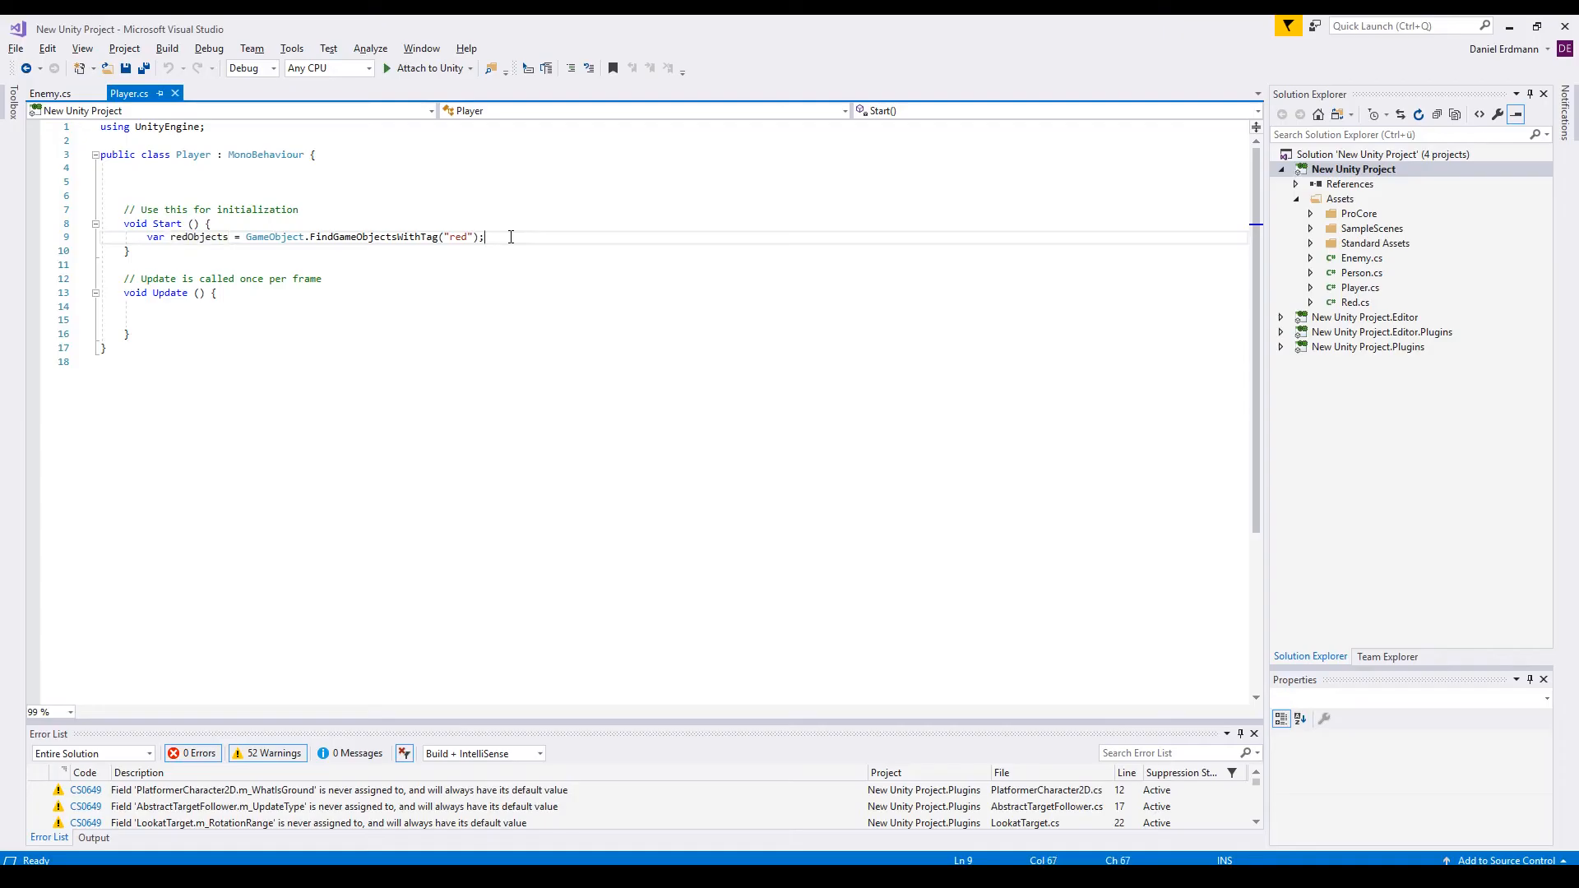
In the Start method of Player.cs in Visual Studio, replace the tag lookup assigned to redObjects with FindObjectOfType<Red>();.
left_click_drag(485, 237, 248, 237)
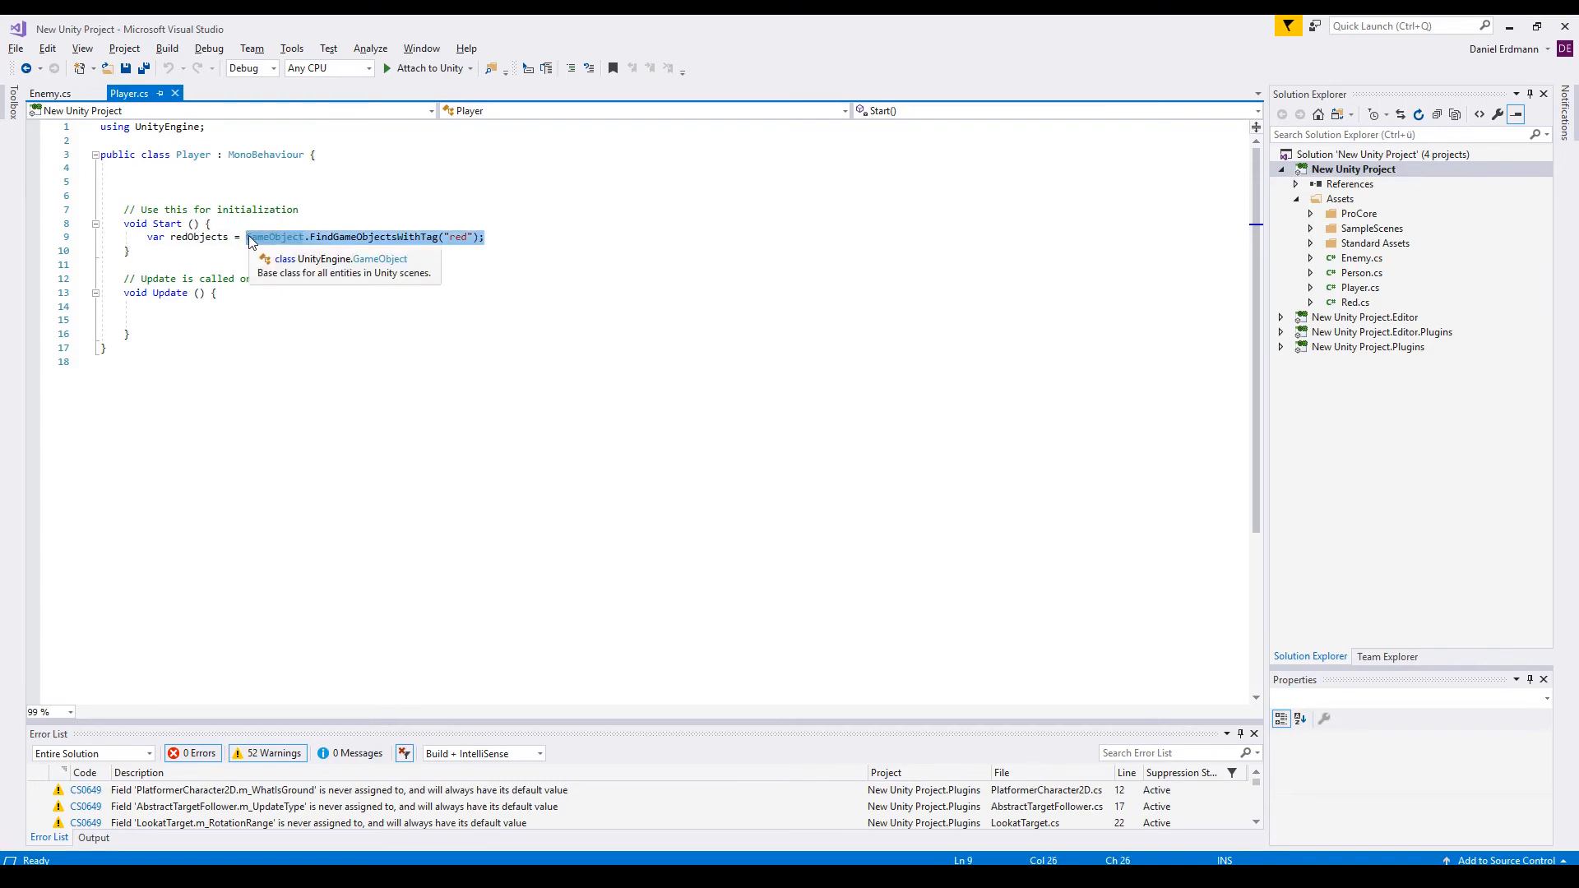
type("find")
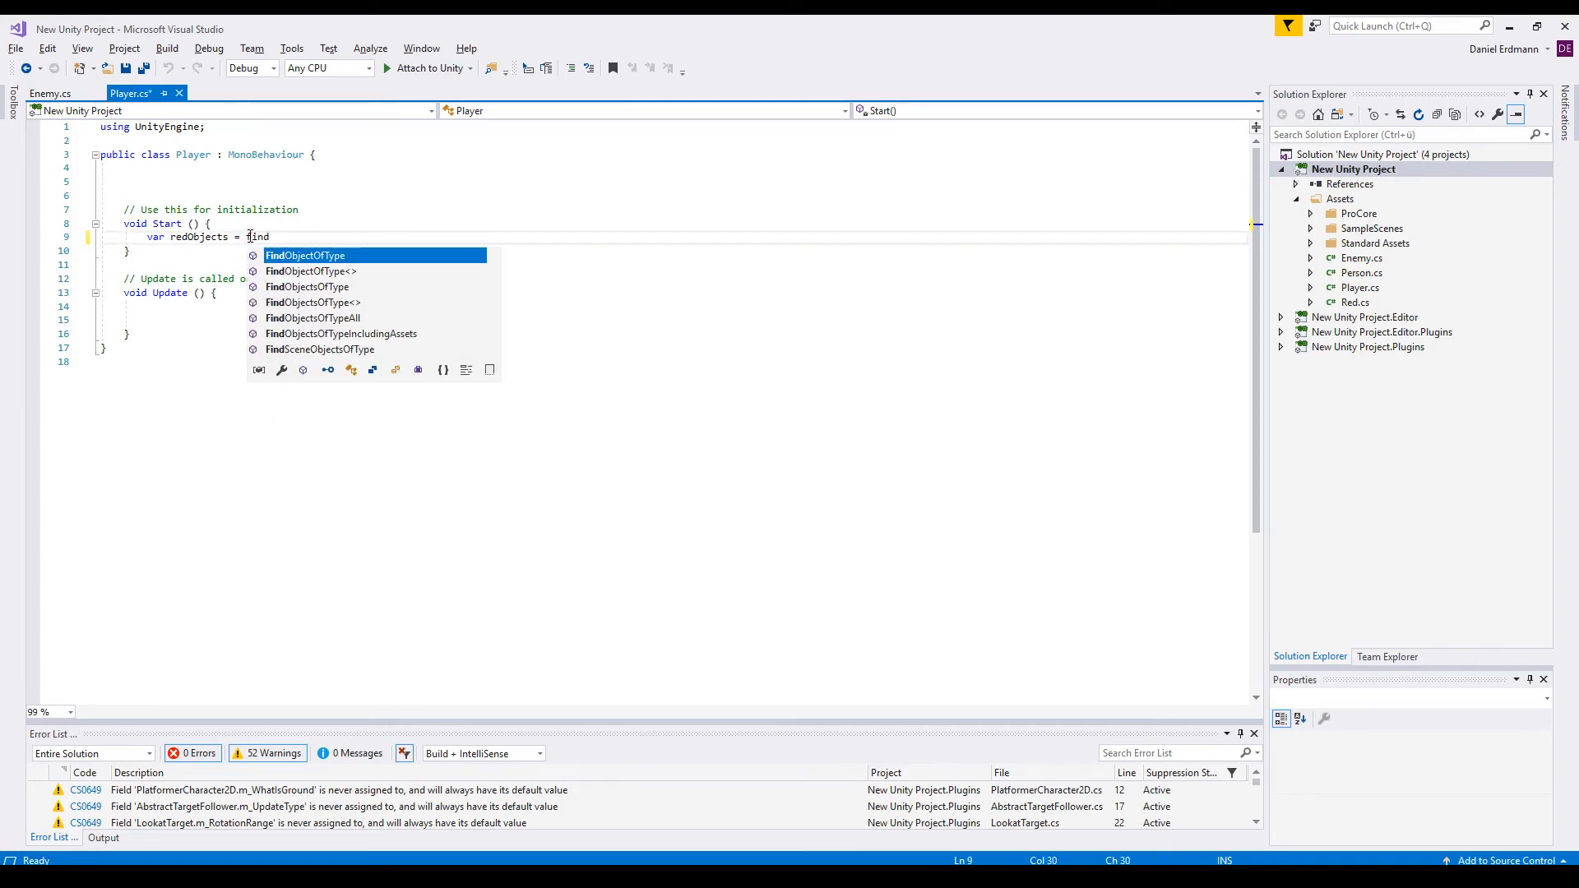
key("Down")
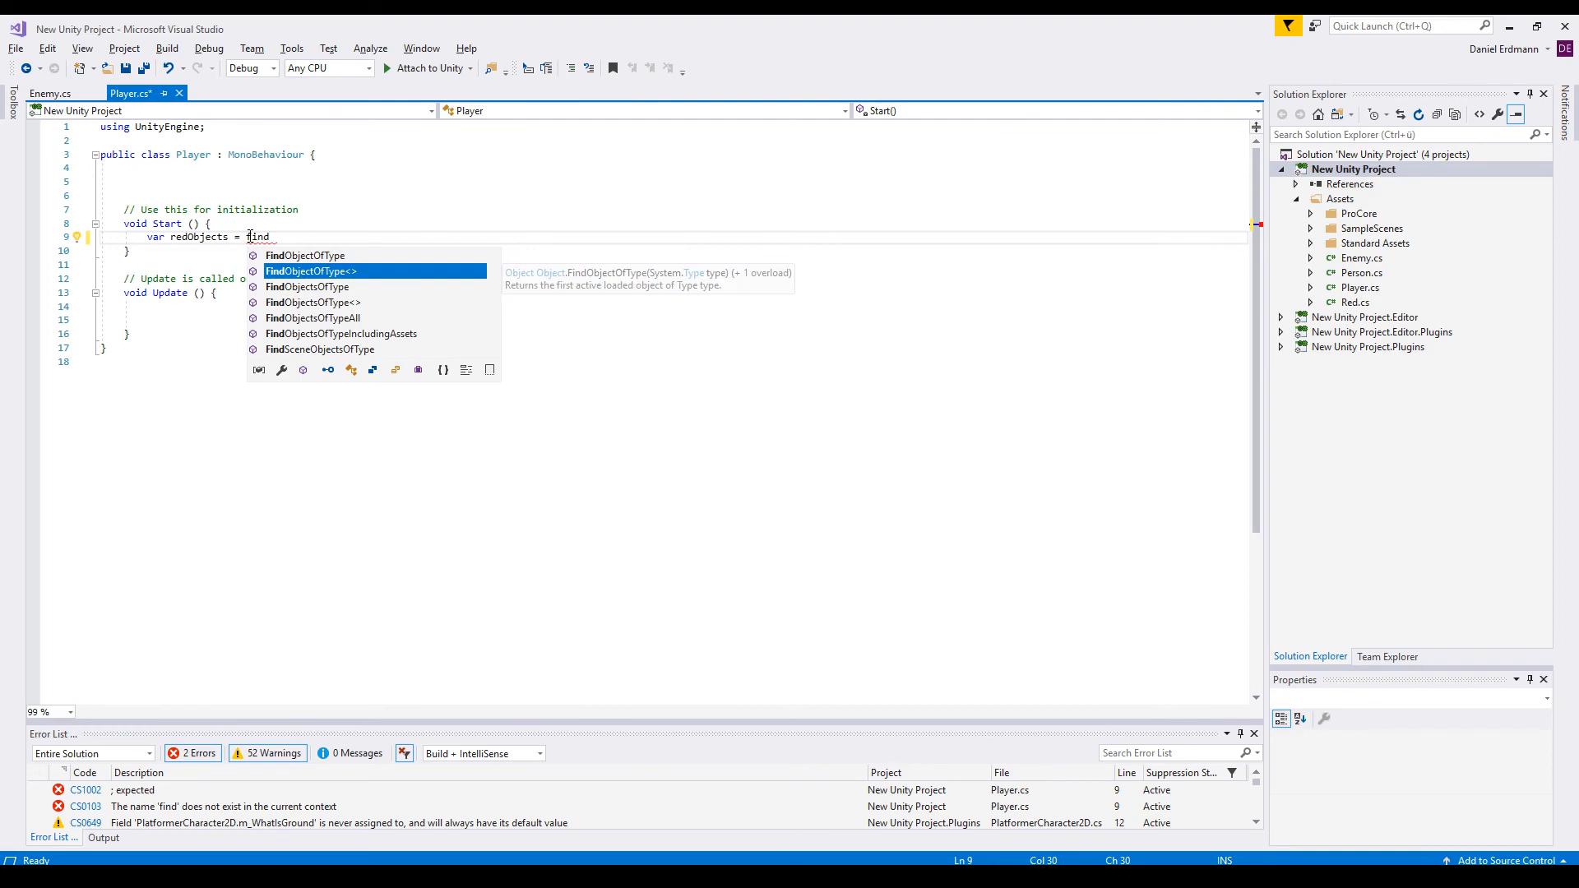
key("Tab")
type("< ")
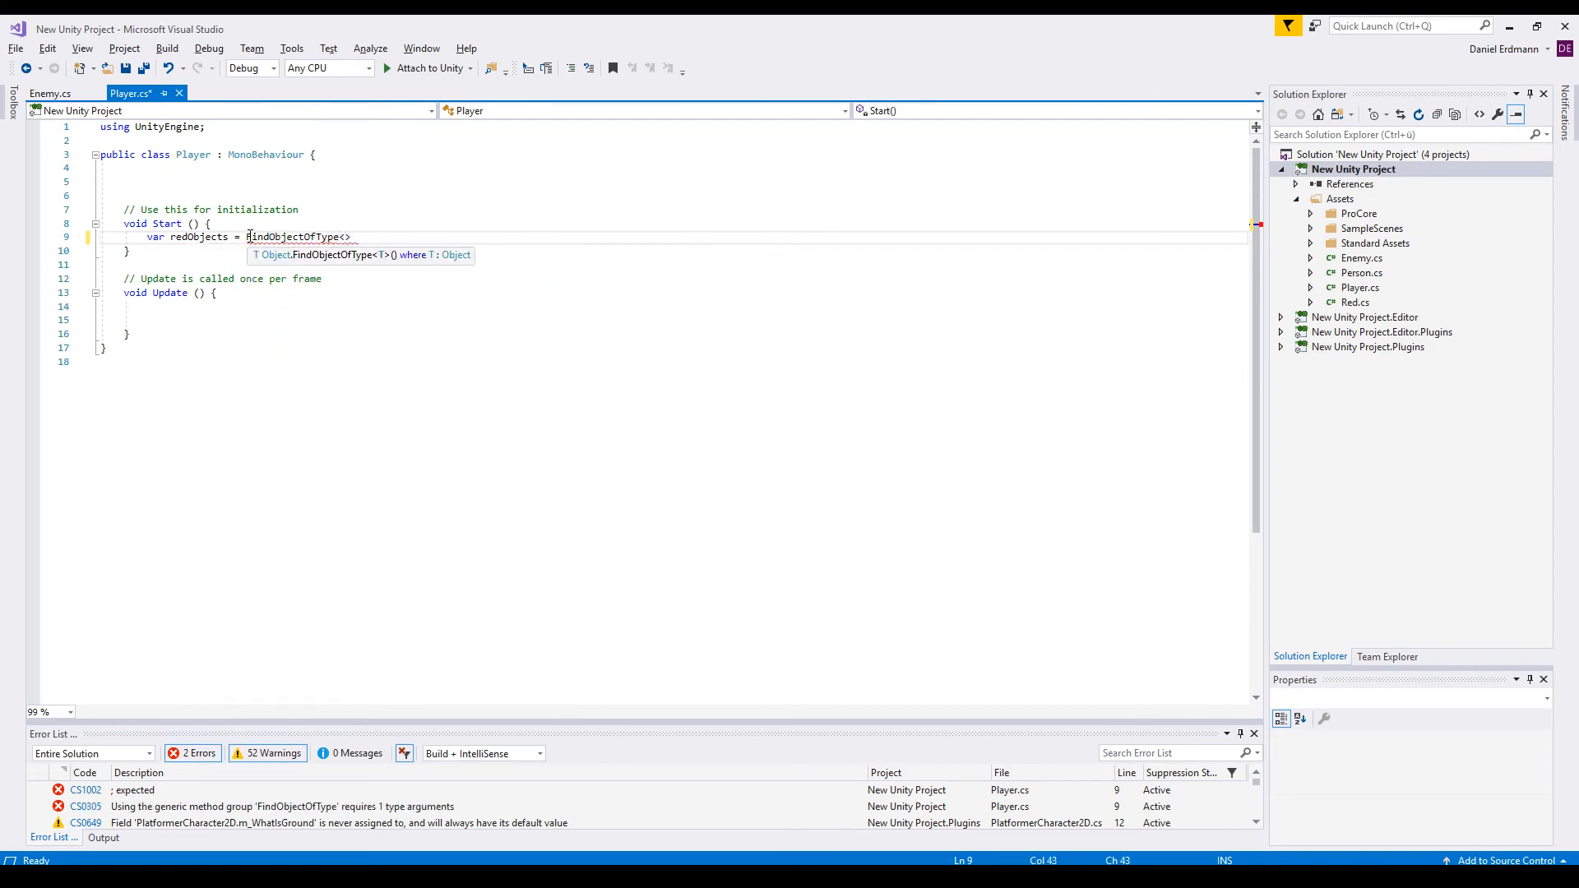
type("Red >/ (;")
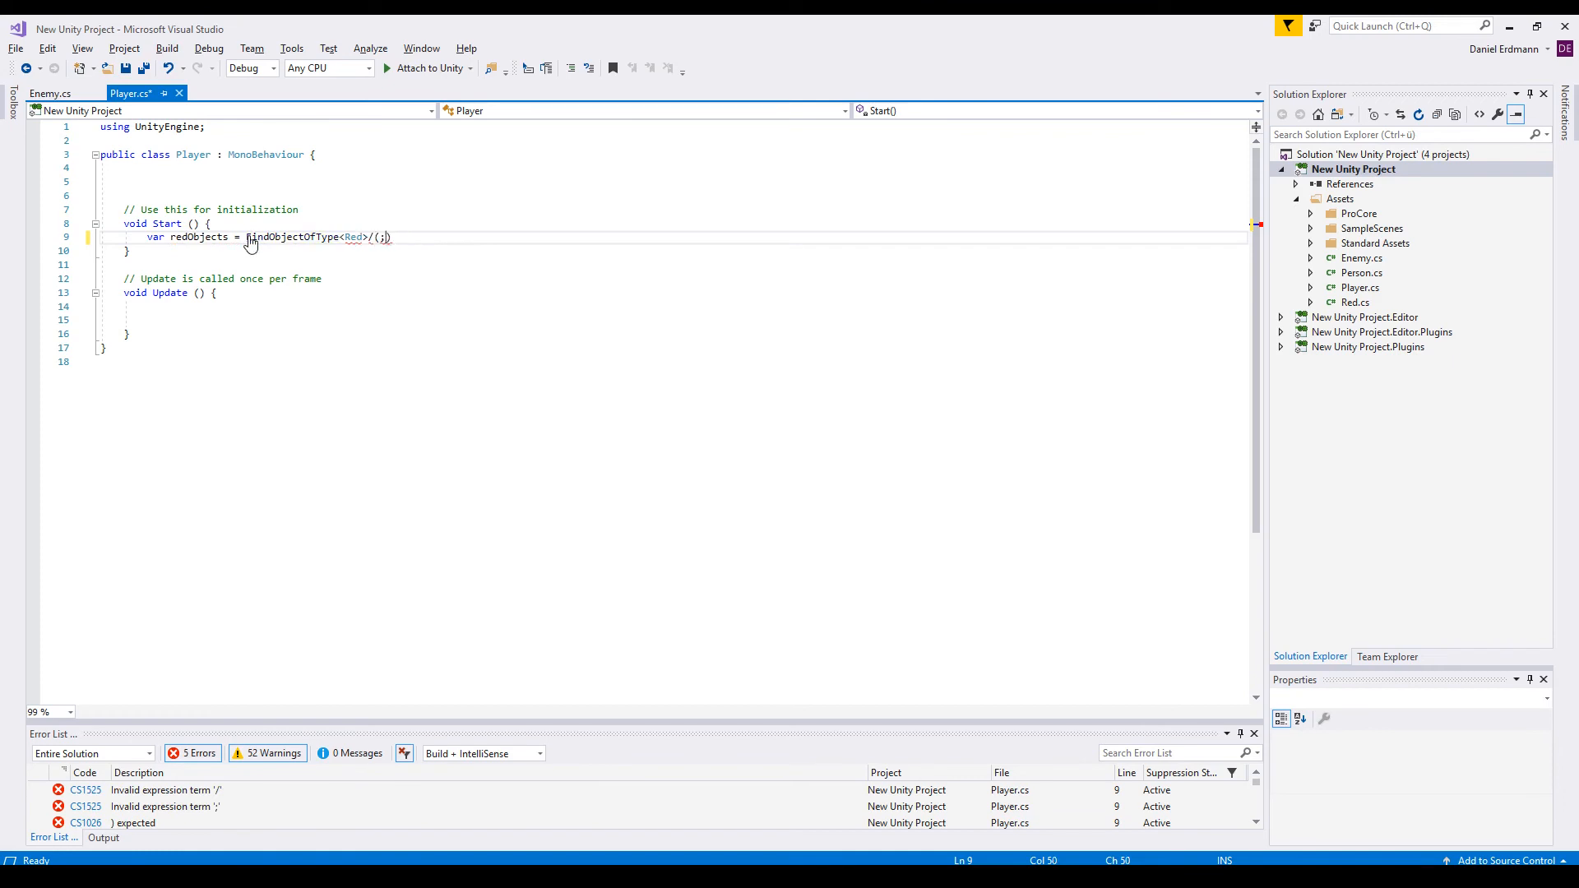
key("BackSpace")
key("Delete")
key("Delete")
key("BackSpace")
type("();")
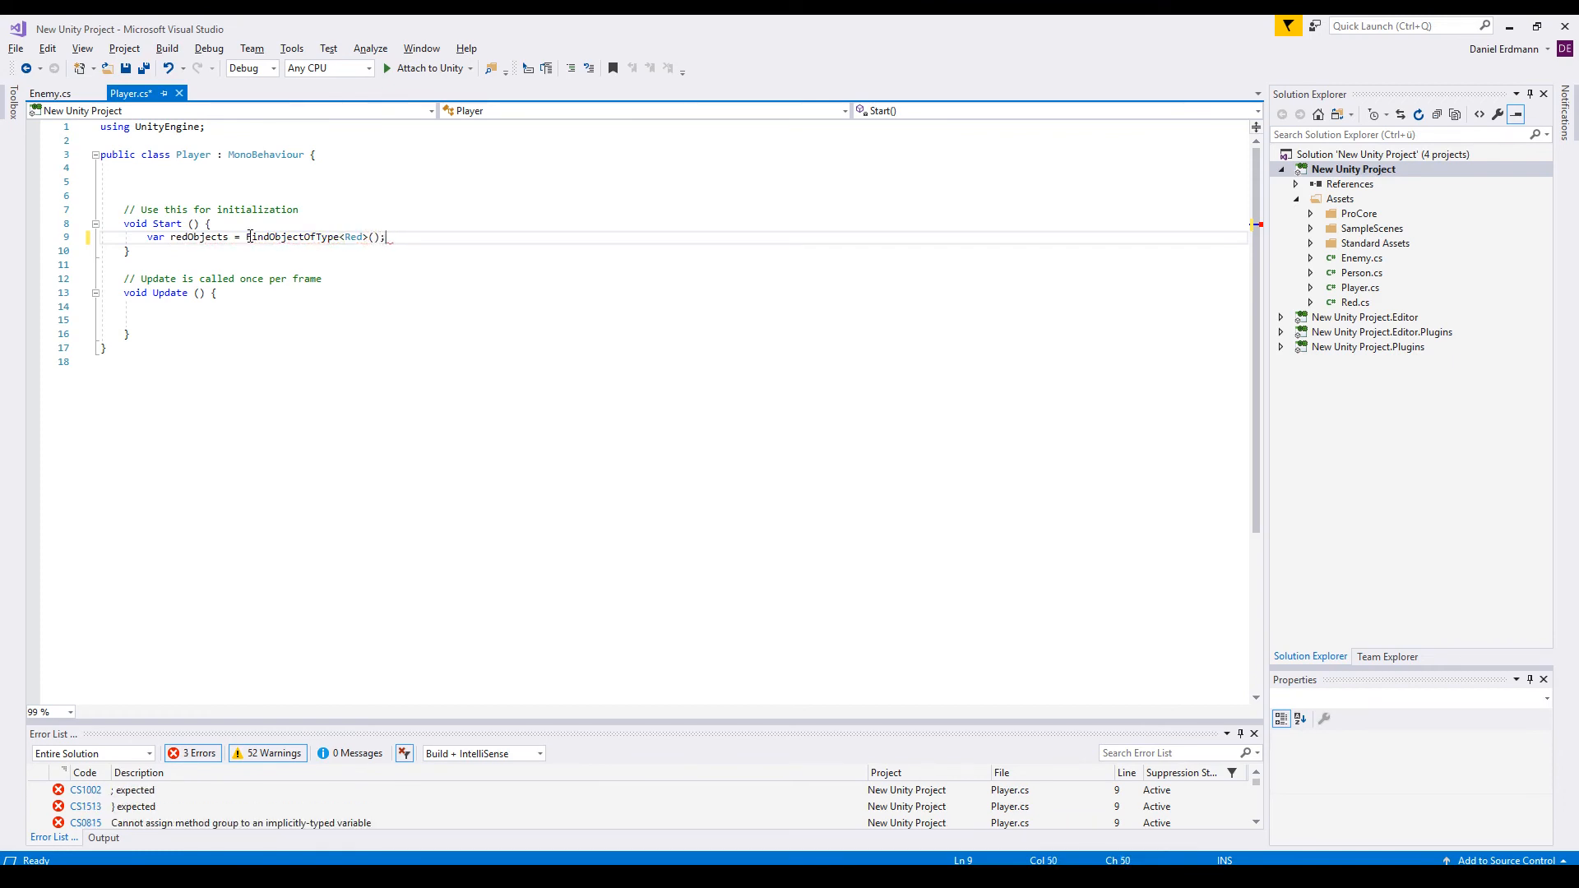
Add the line var personObject = FindObjectOfType<Person>(); below redObjects and save the script.
key("Return")
type("var ")
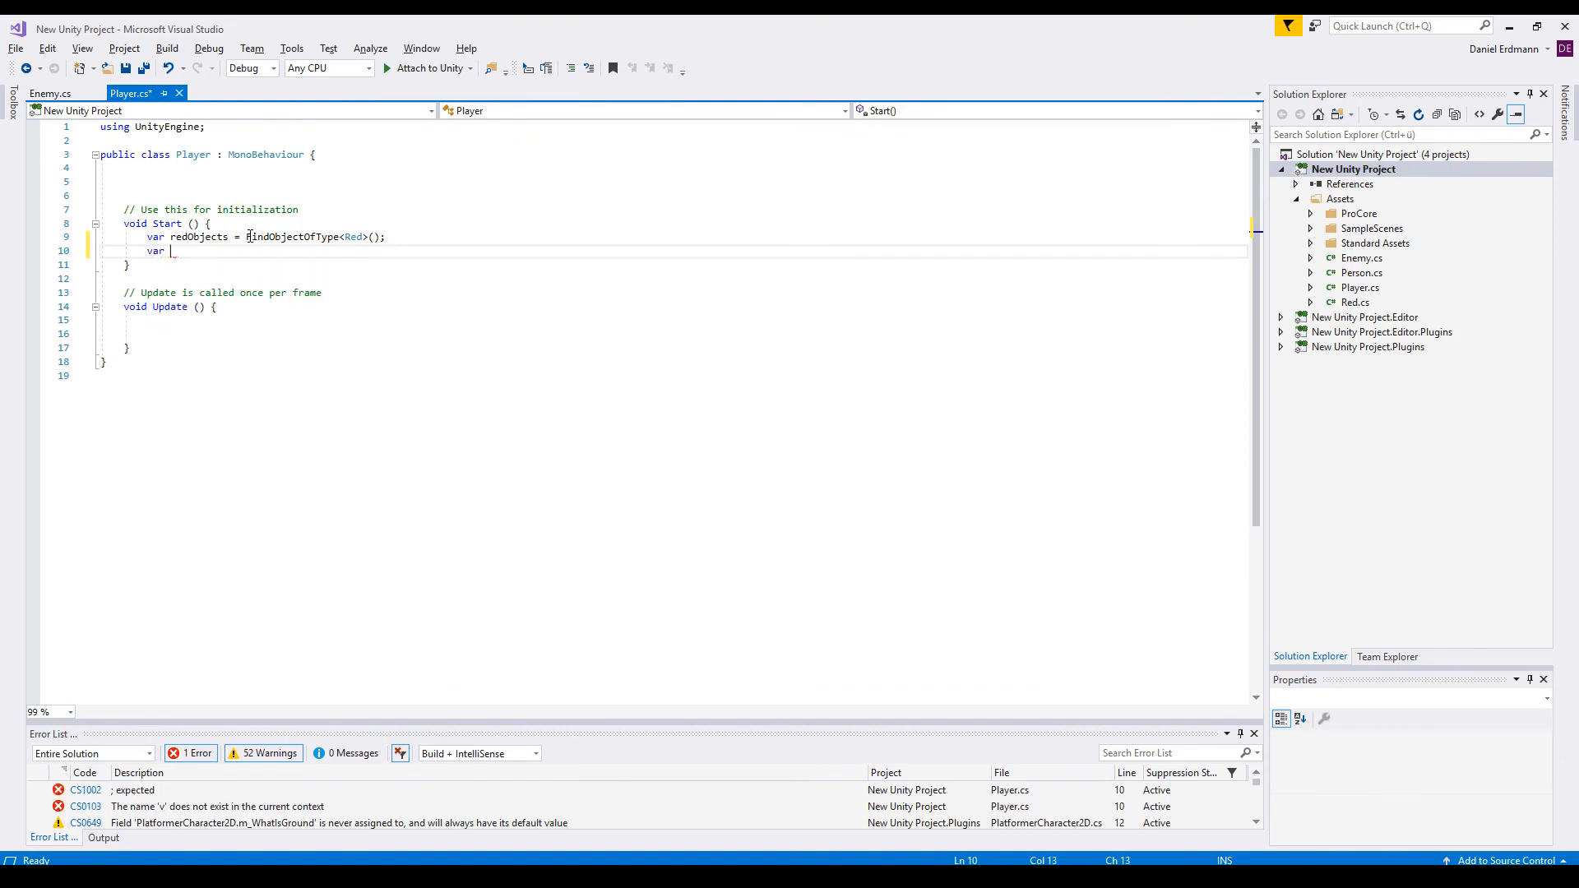
type("personObjec")
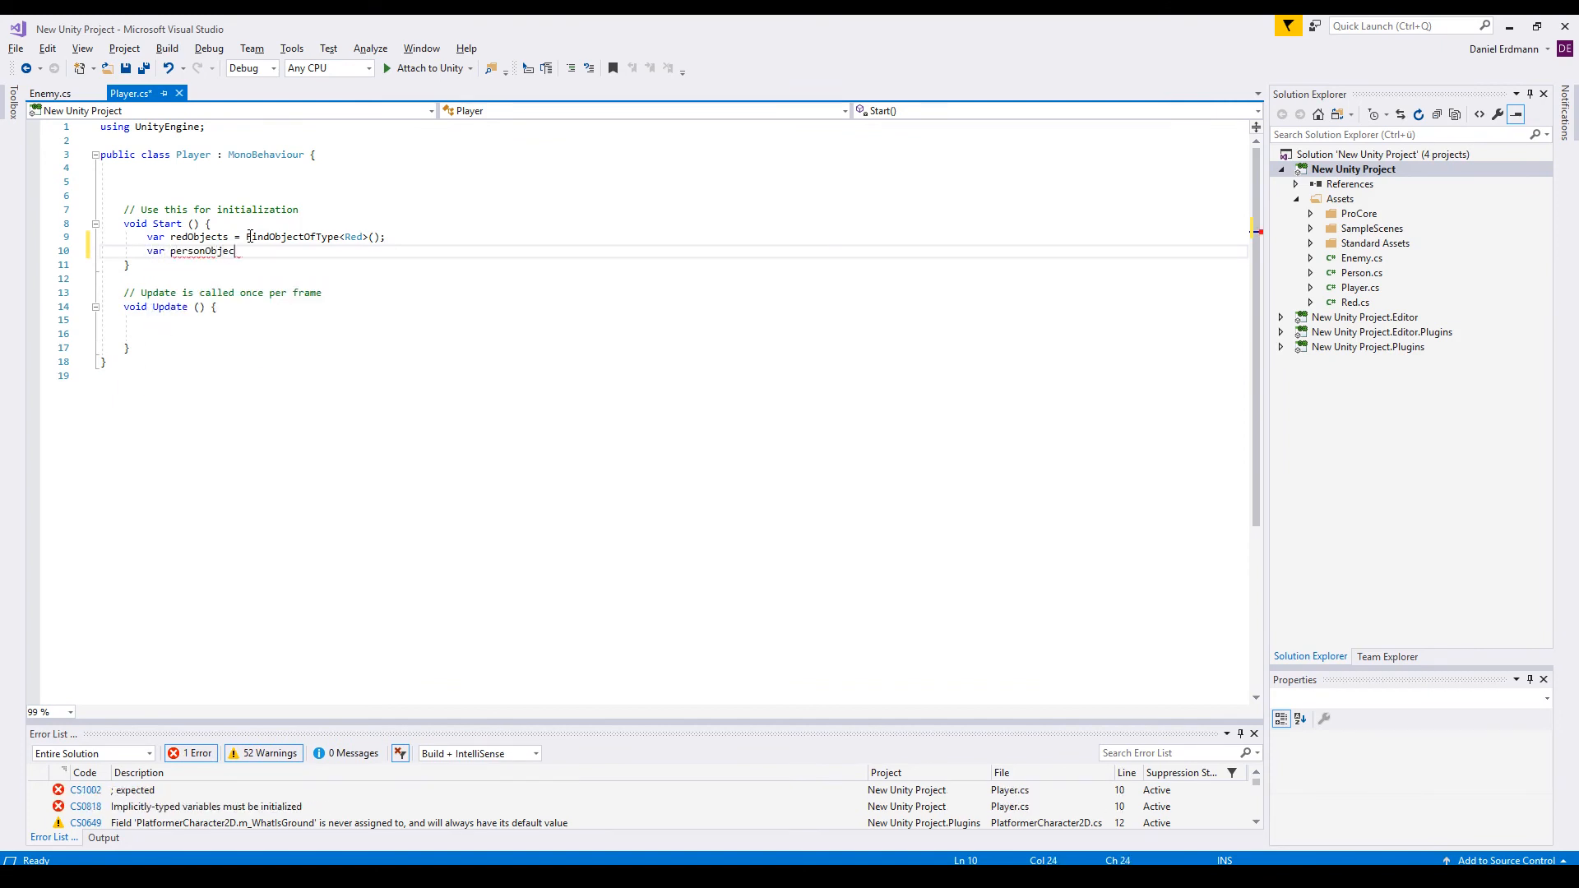
type("t = Find")
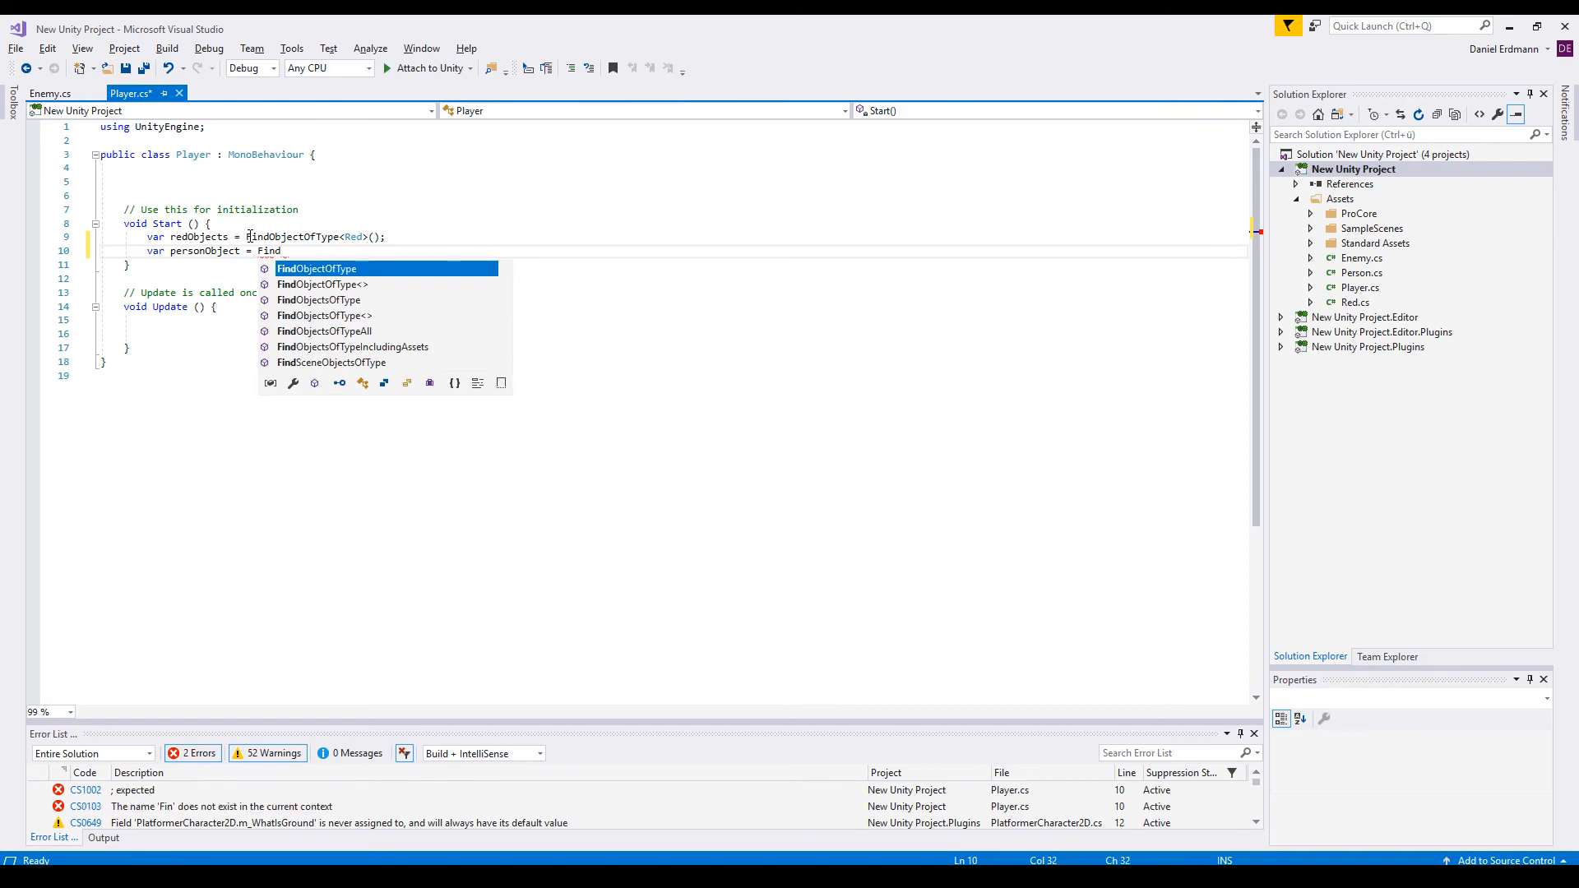
key("Tab")
type("<Person")
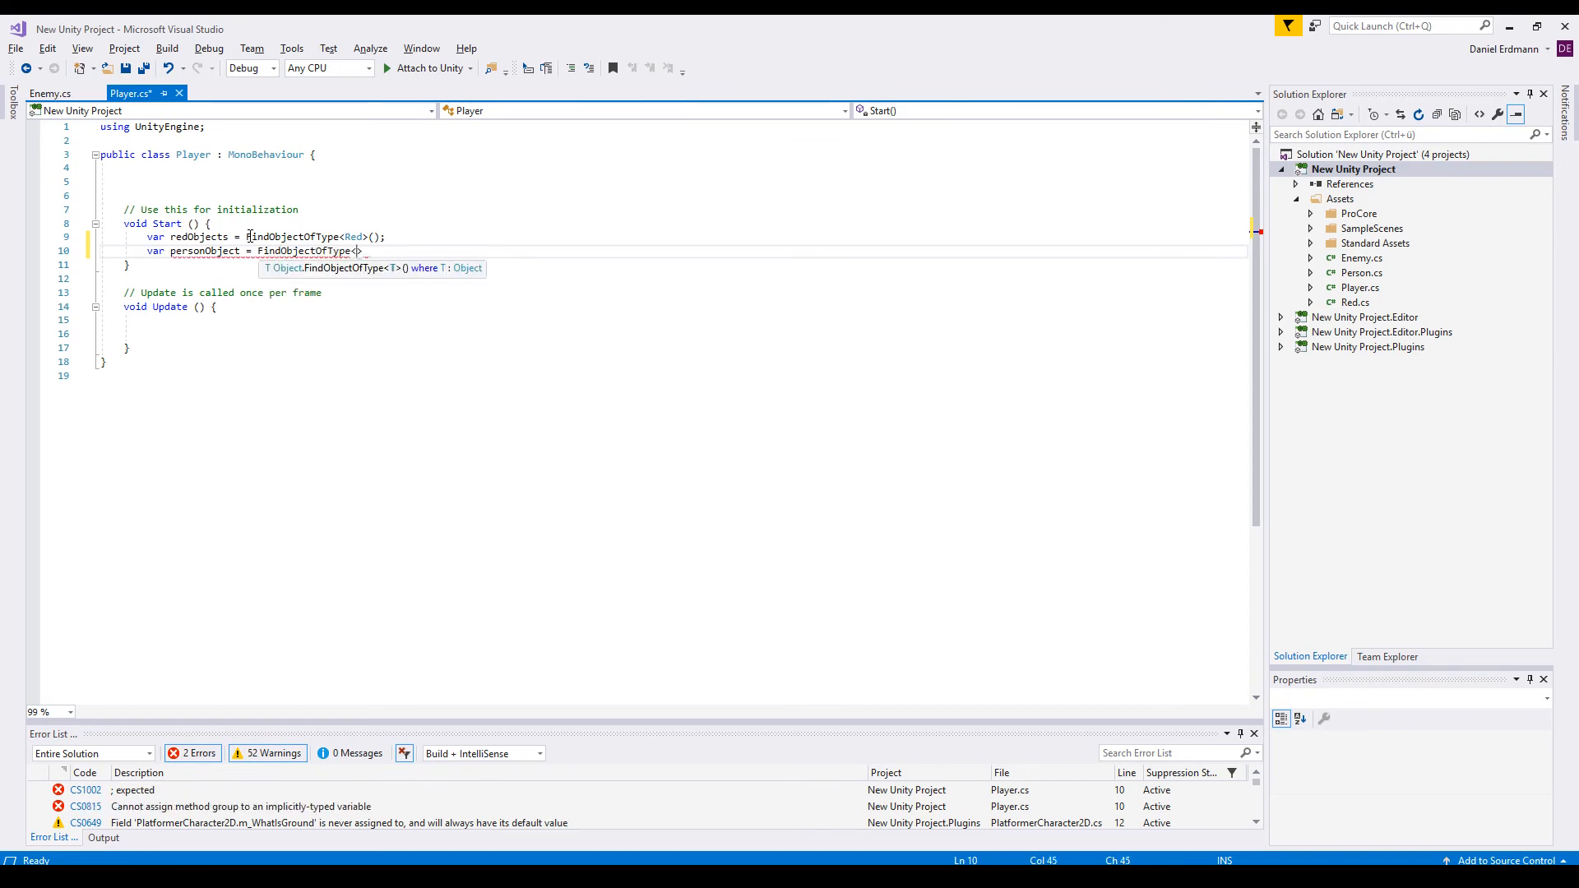
type(">(")
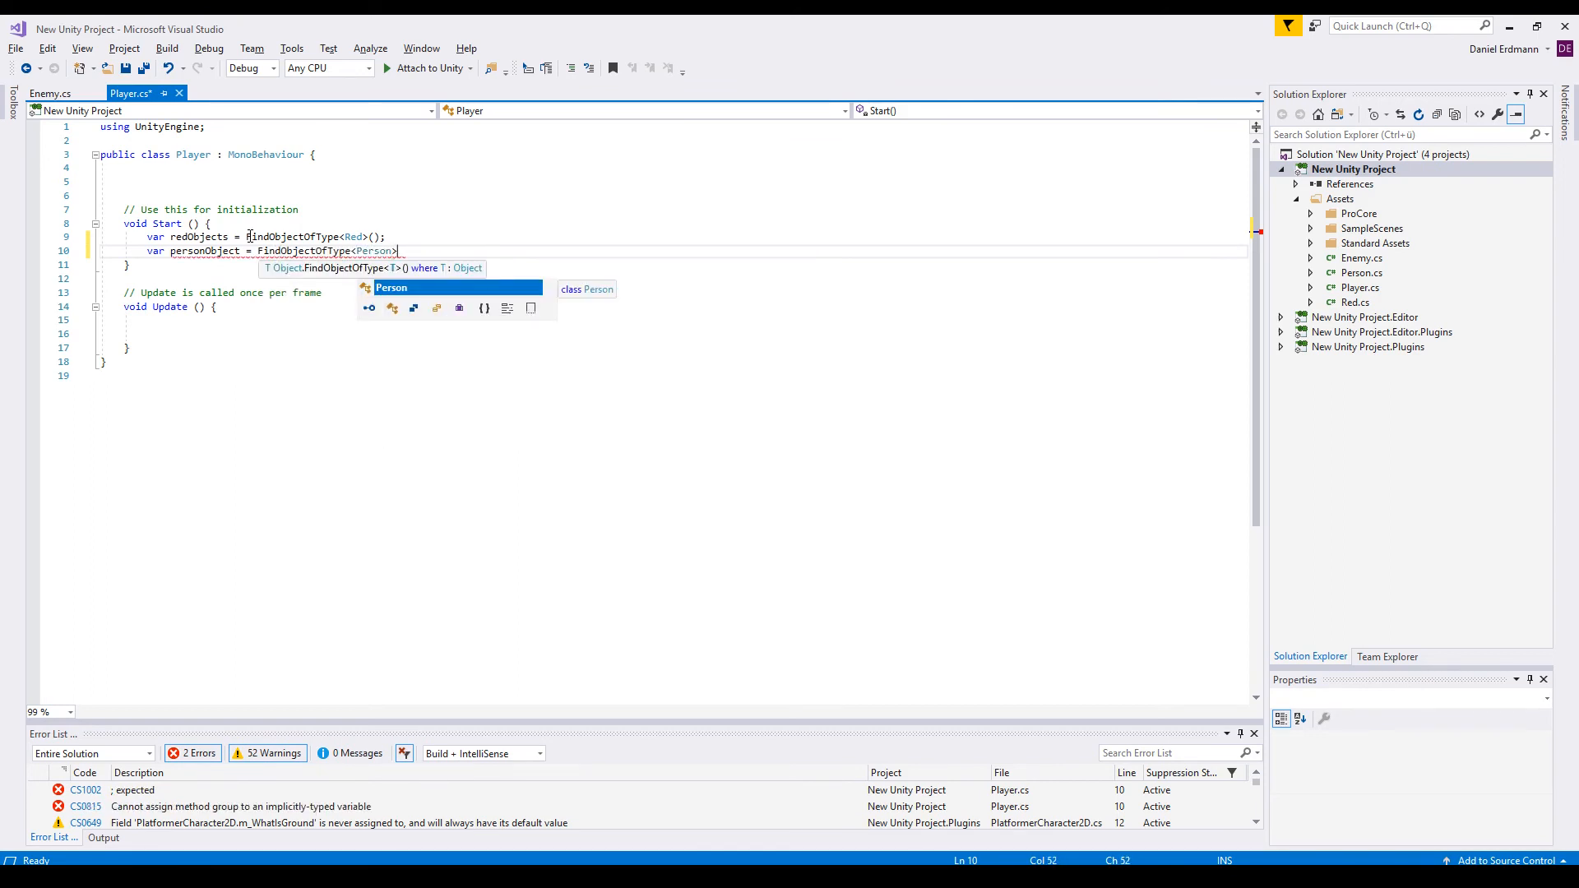
type(");")
key("ctrl+s")
left_click(201, 237)
left_click(193, 251)
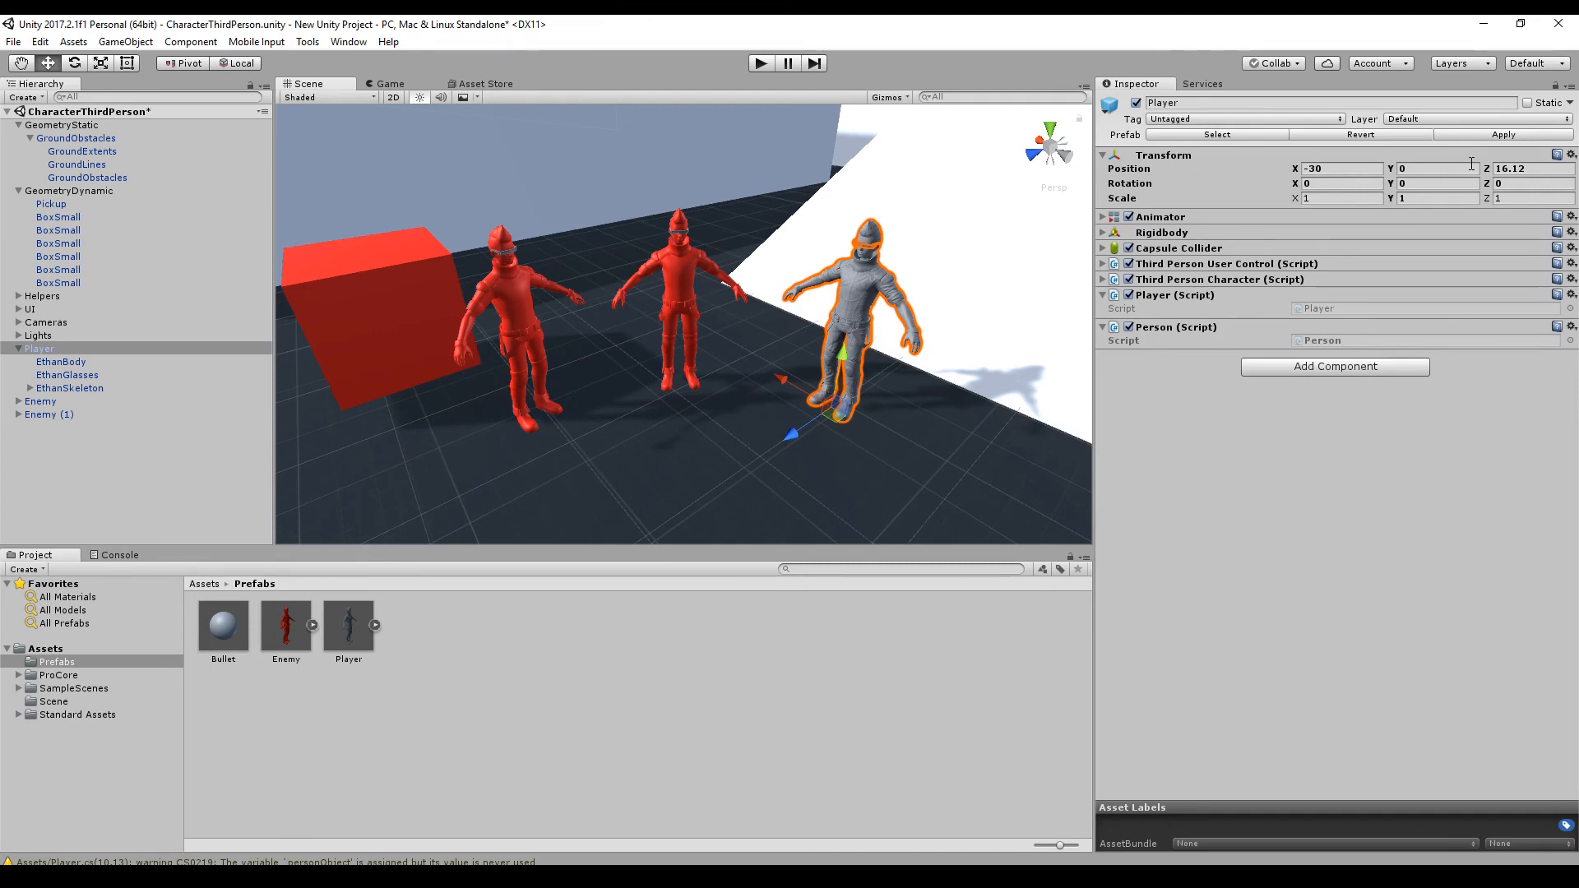
In Unity, shift the Player along Z by setting its Z position to 16.12+1.1.
left_click(1538, 167)
left_click(1552, 167)
type("+1.")
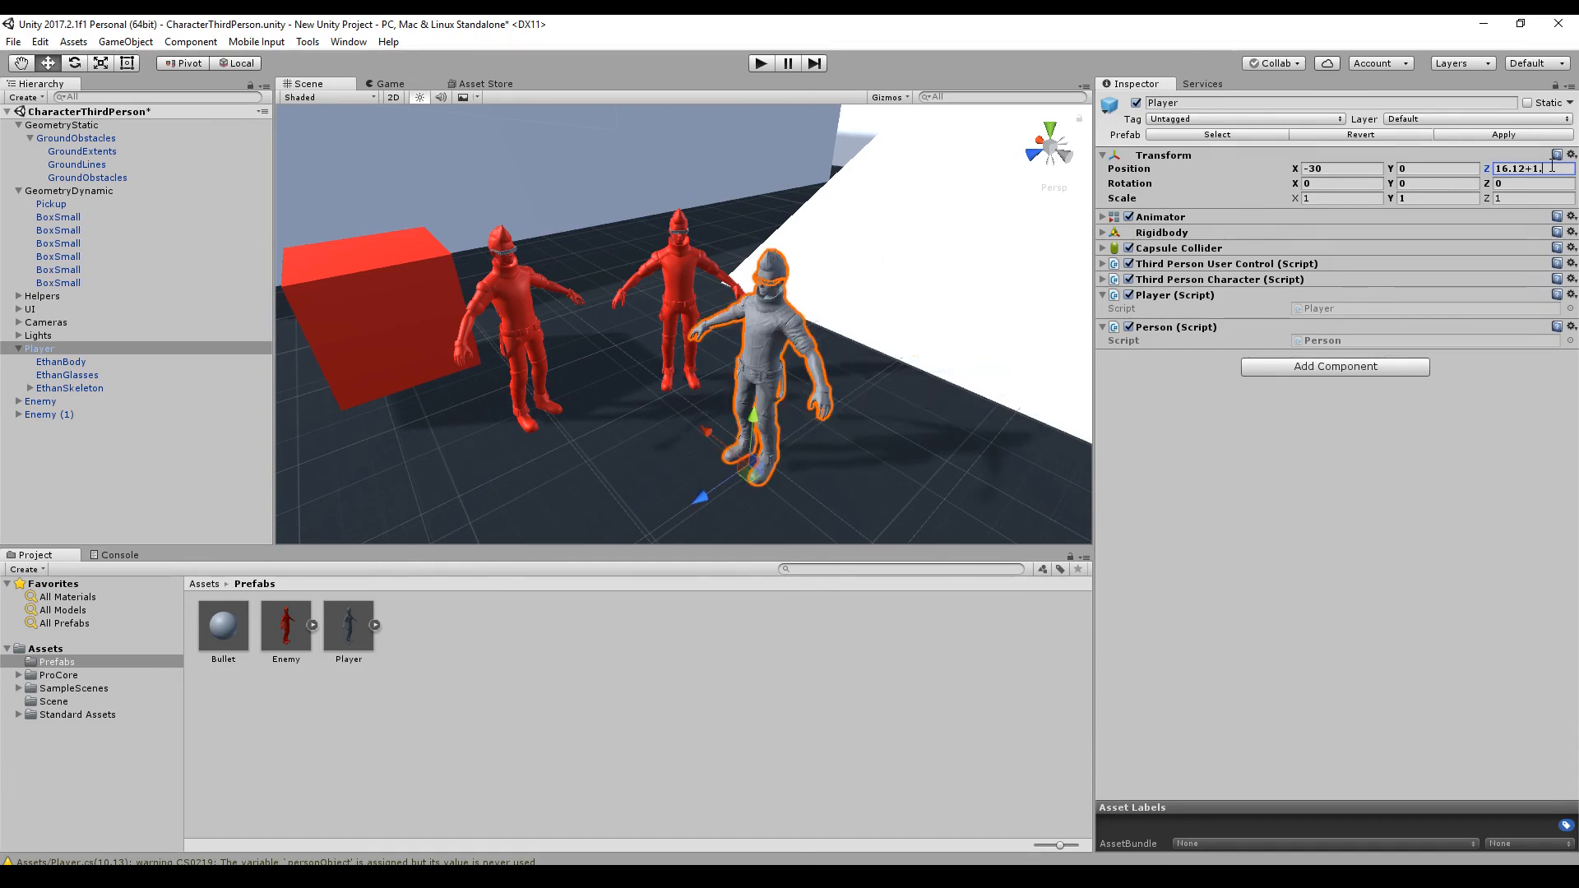
type("1")
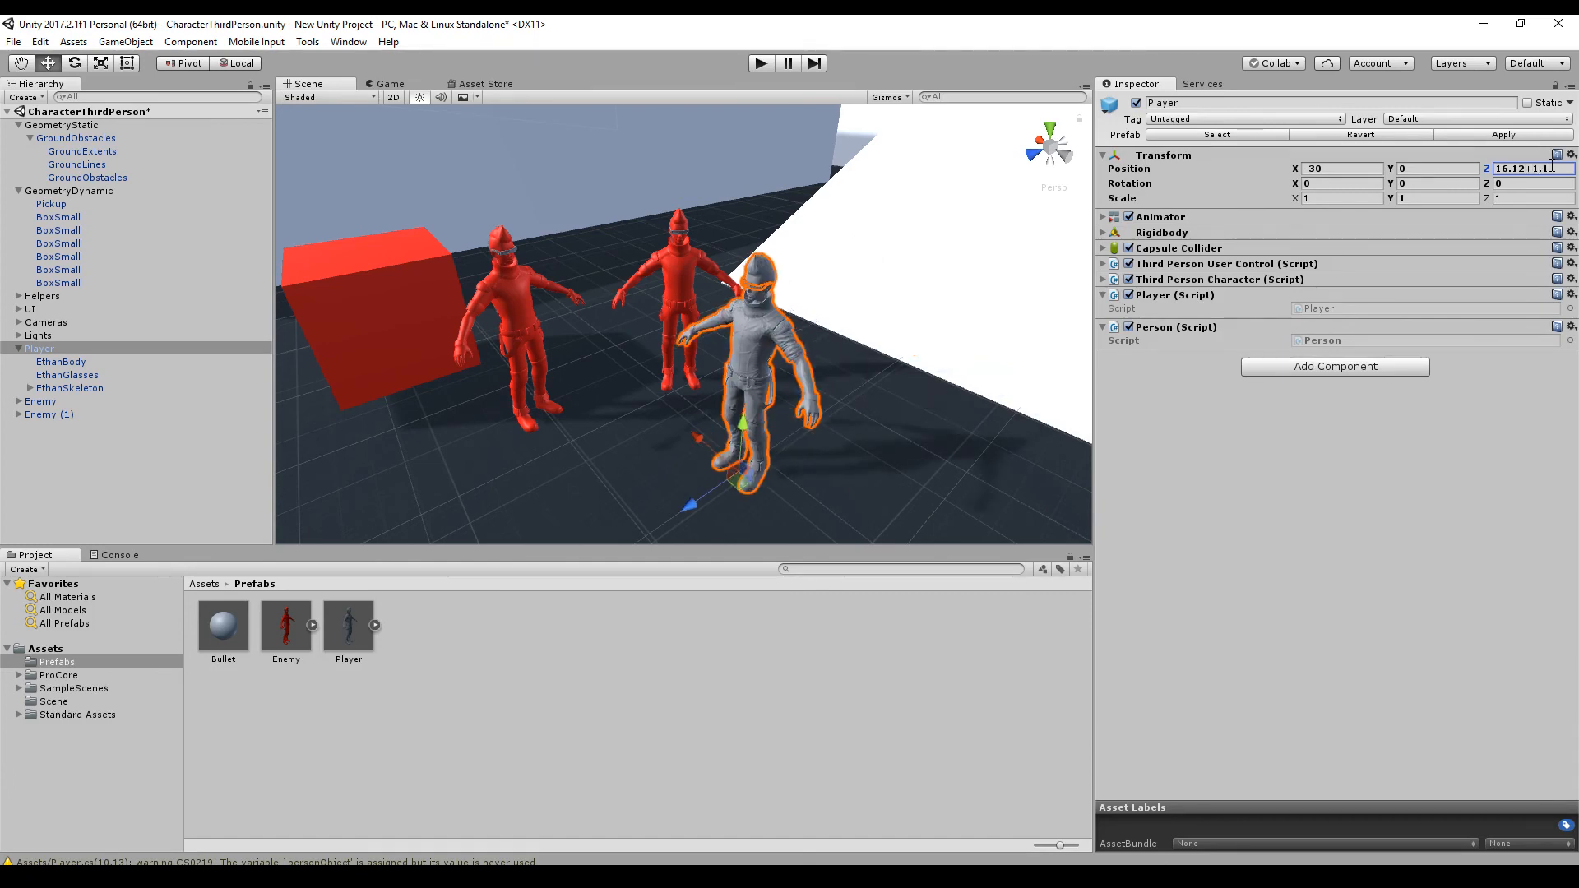
key("Return")
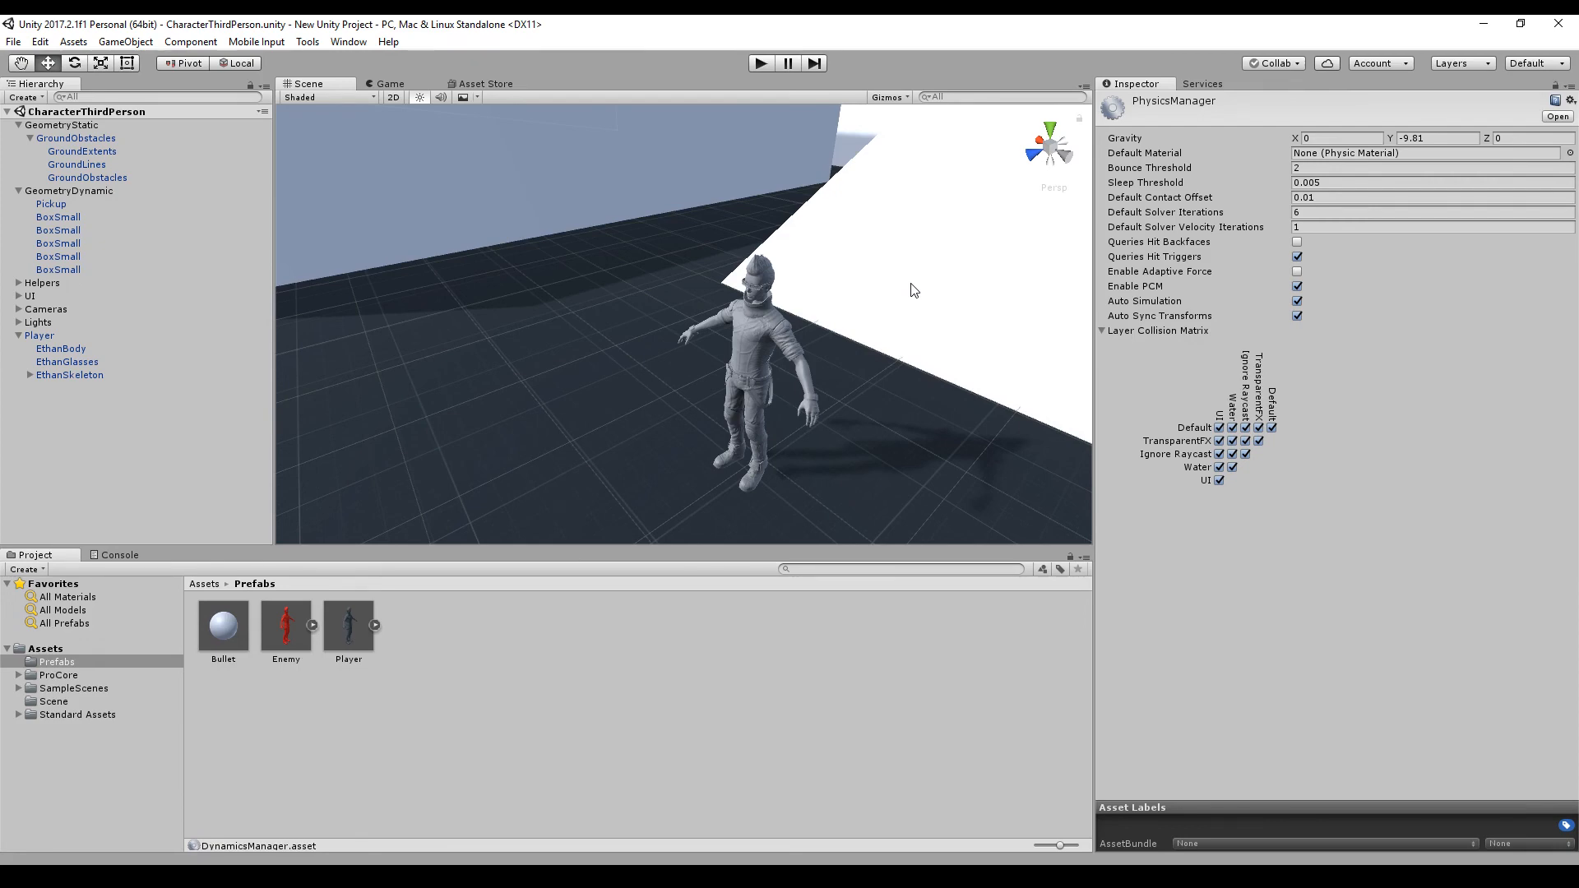
Switch to Visual Studio and add an if statement checking character.IsGrounded in the Update method of Player.cs.
key("alt+Tab")
key("Return")
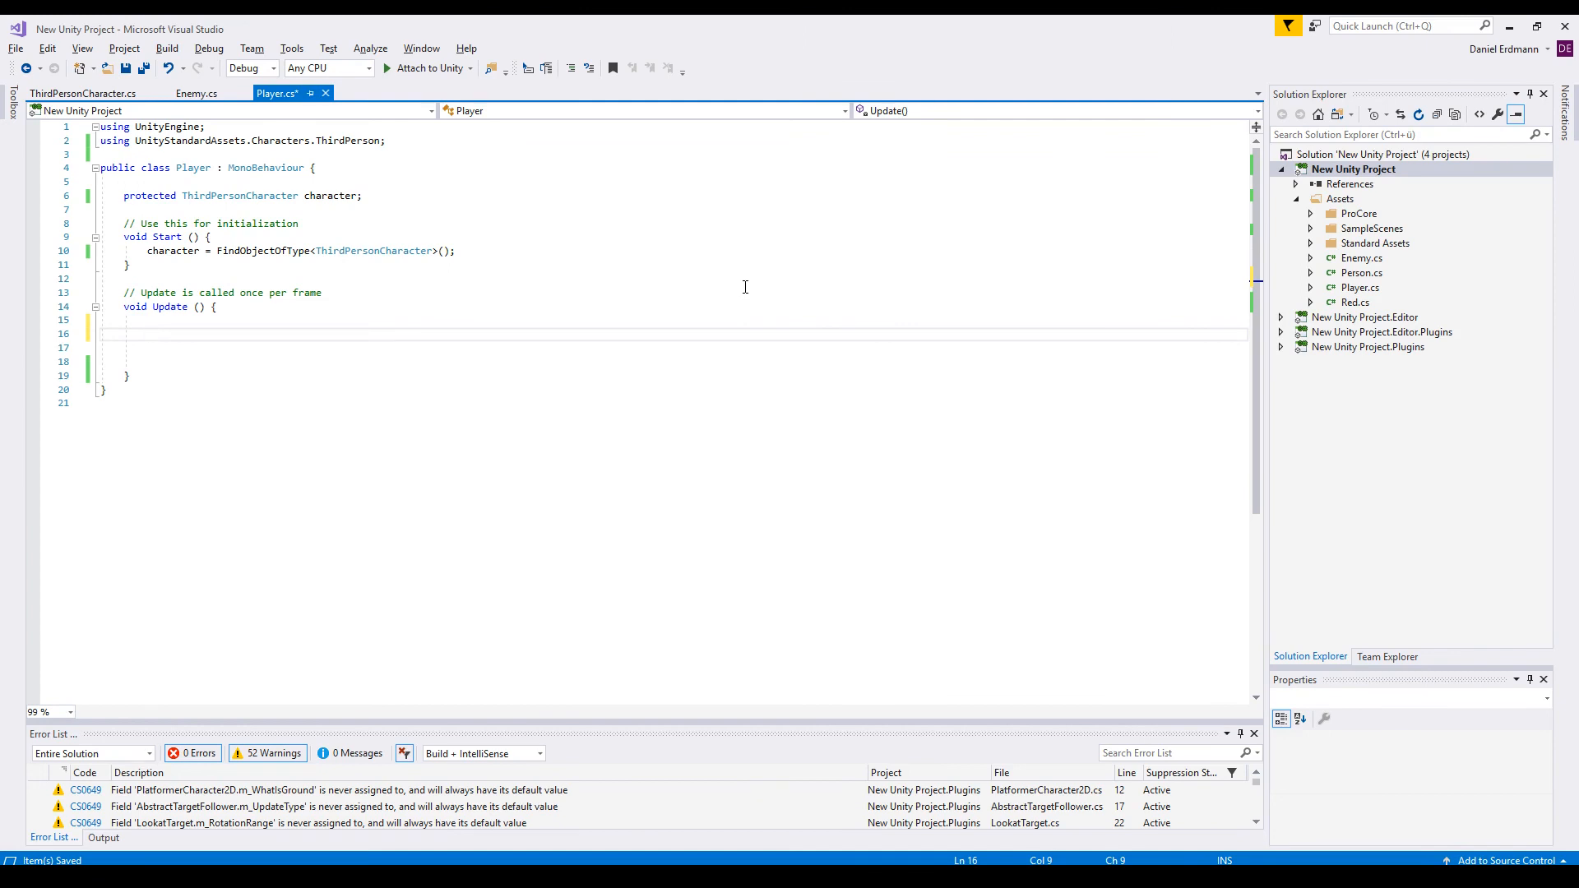
type("if(cha")
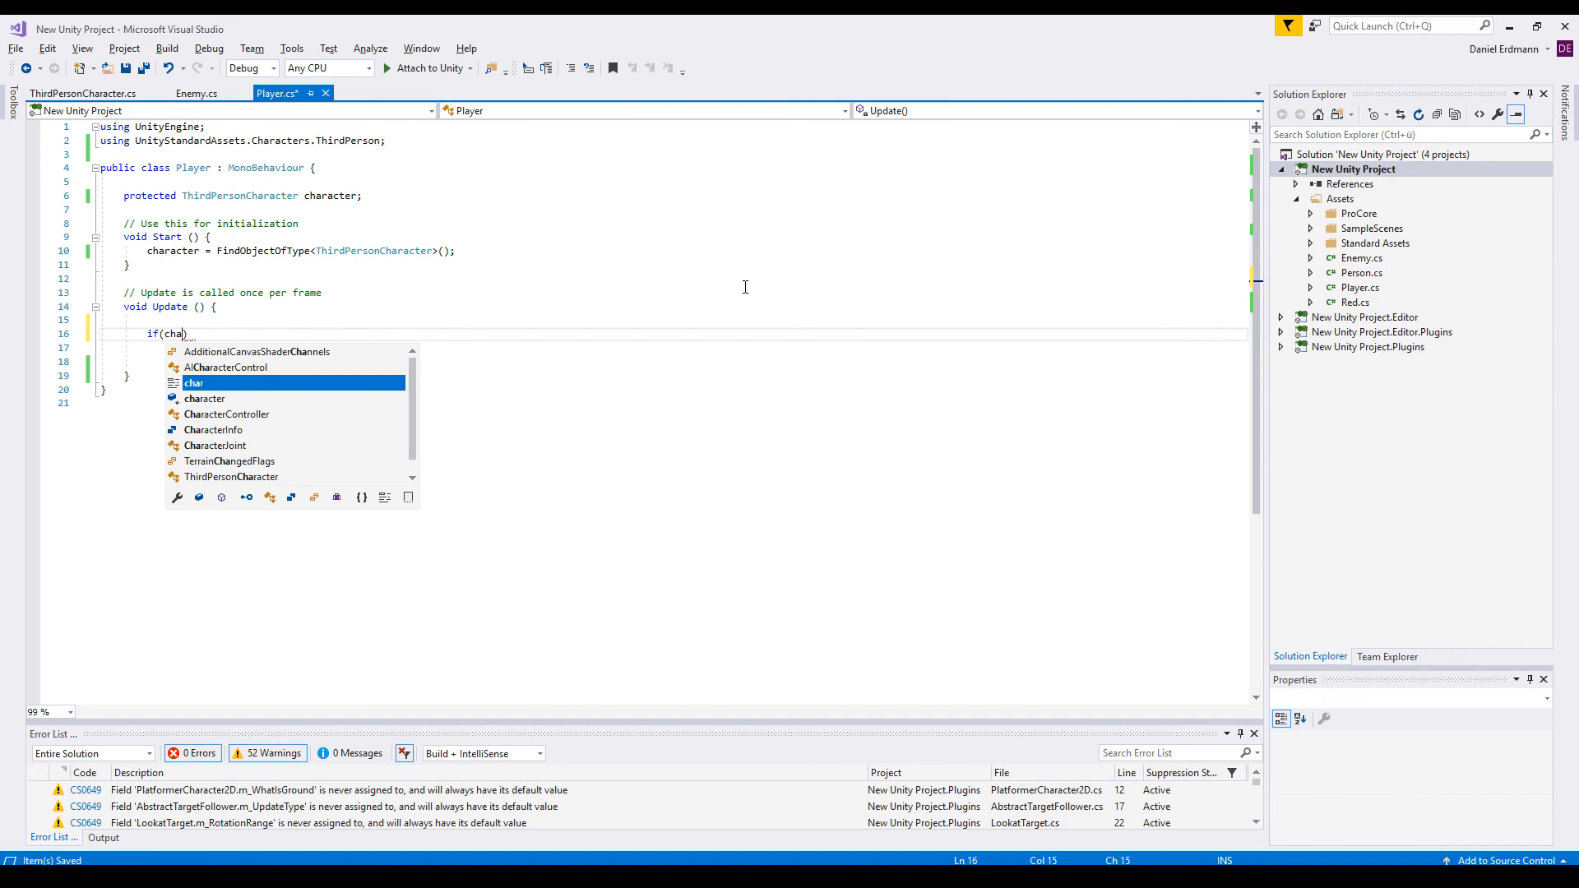
key("Down")
key("Tab")
type(".is")
key("Down")
key("Tab")
key("Right")
key("Return")
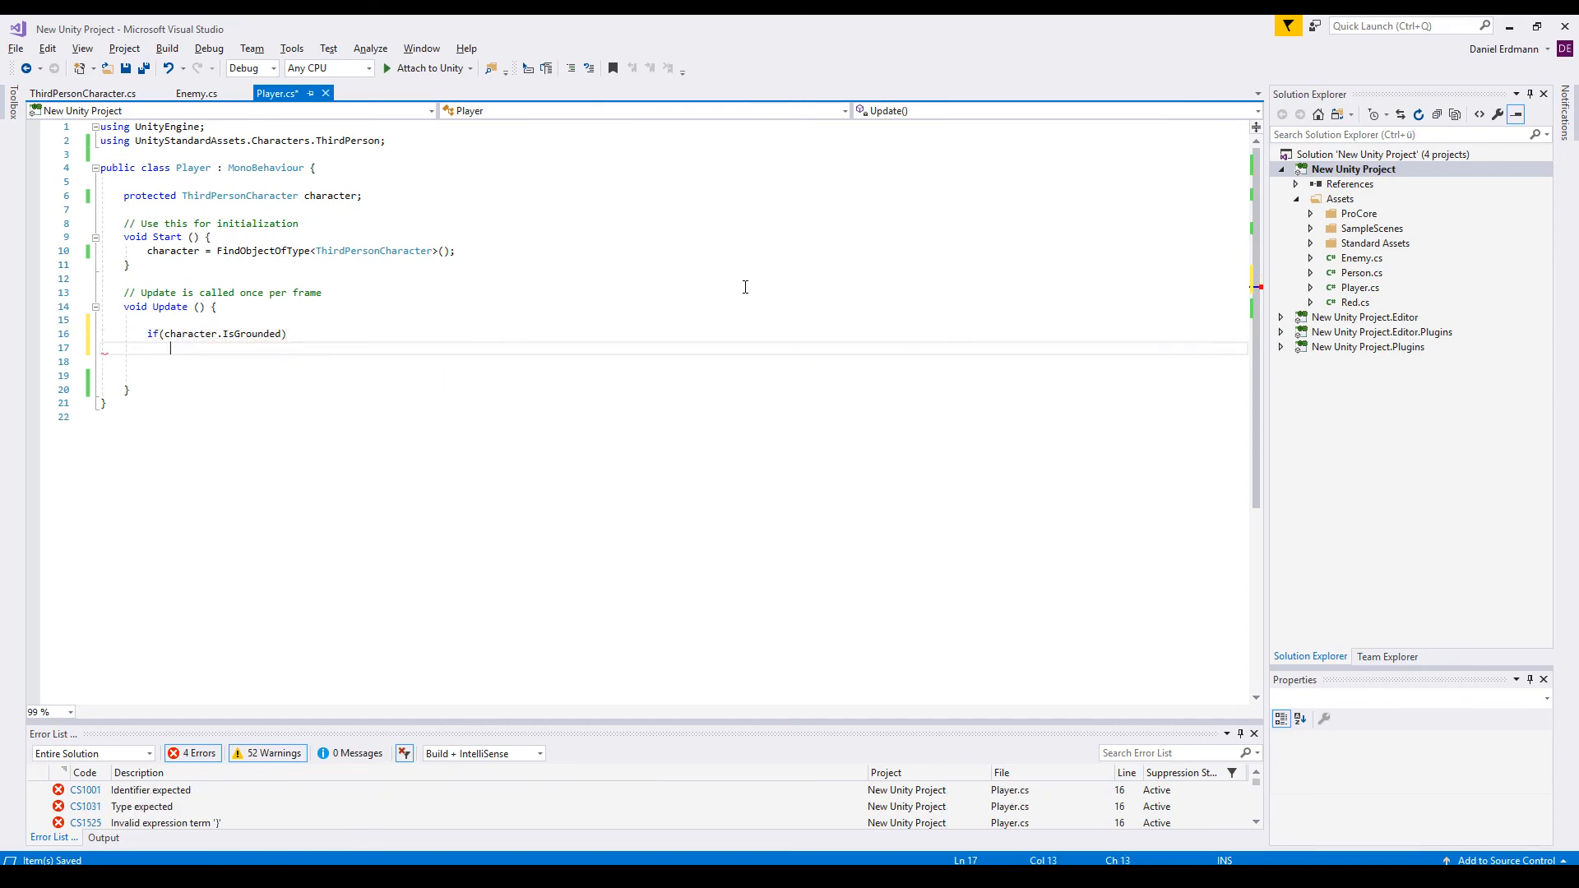
Set Time.timeScale = 3f; as the body of the IsGrounded condition.
type("Time.s")
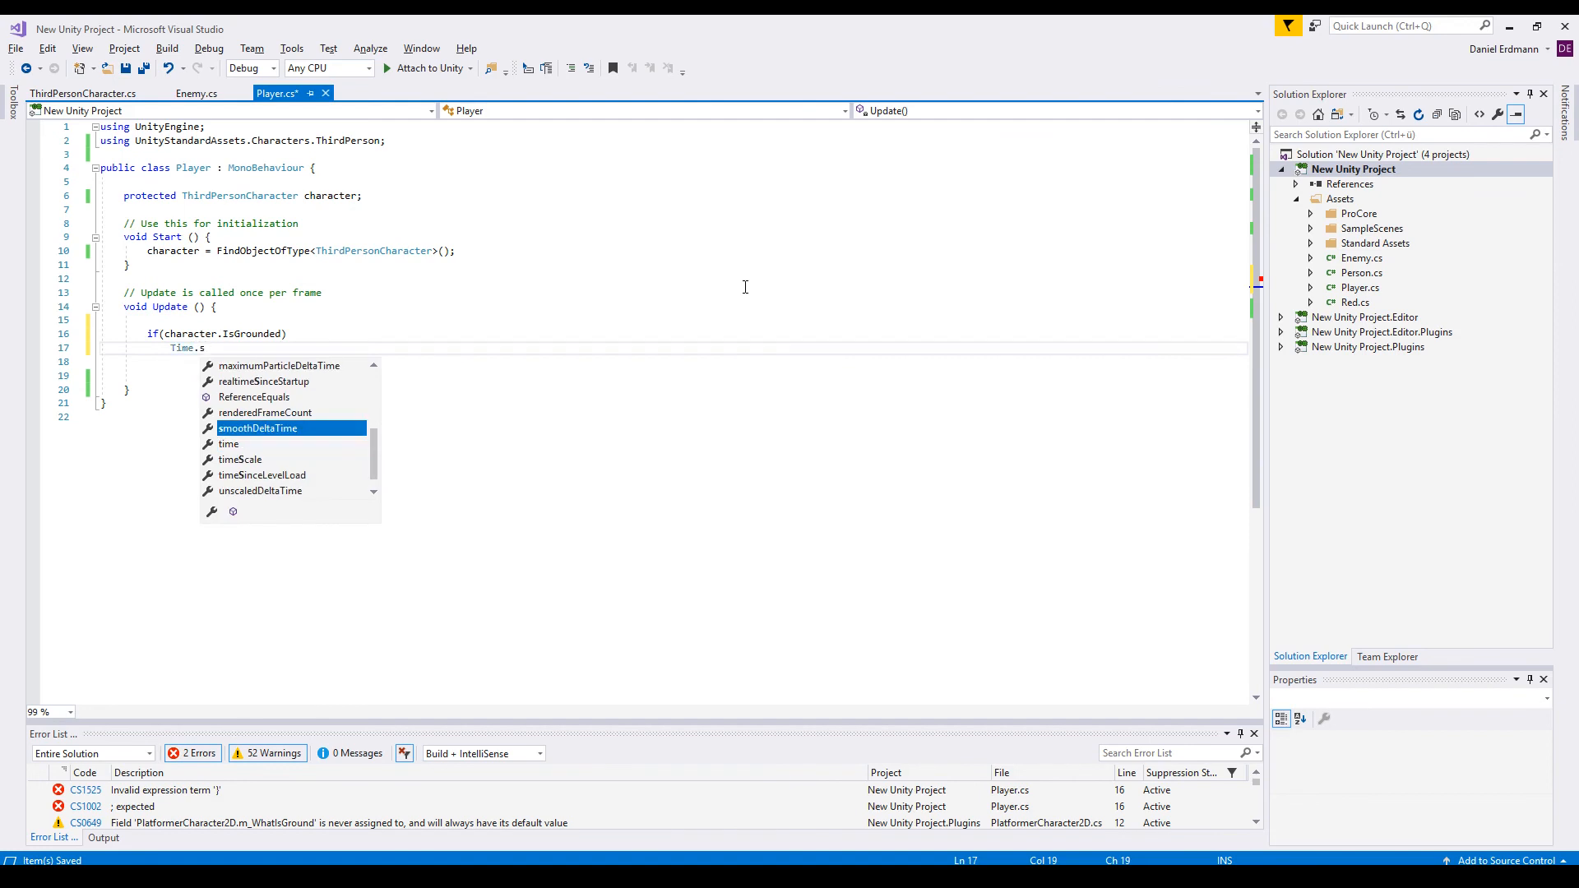
type("c")
key("Tab")
type("= 3")
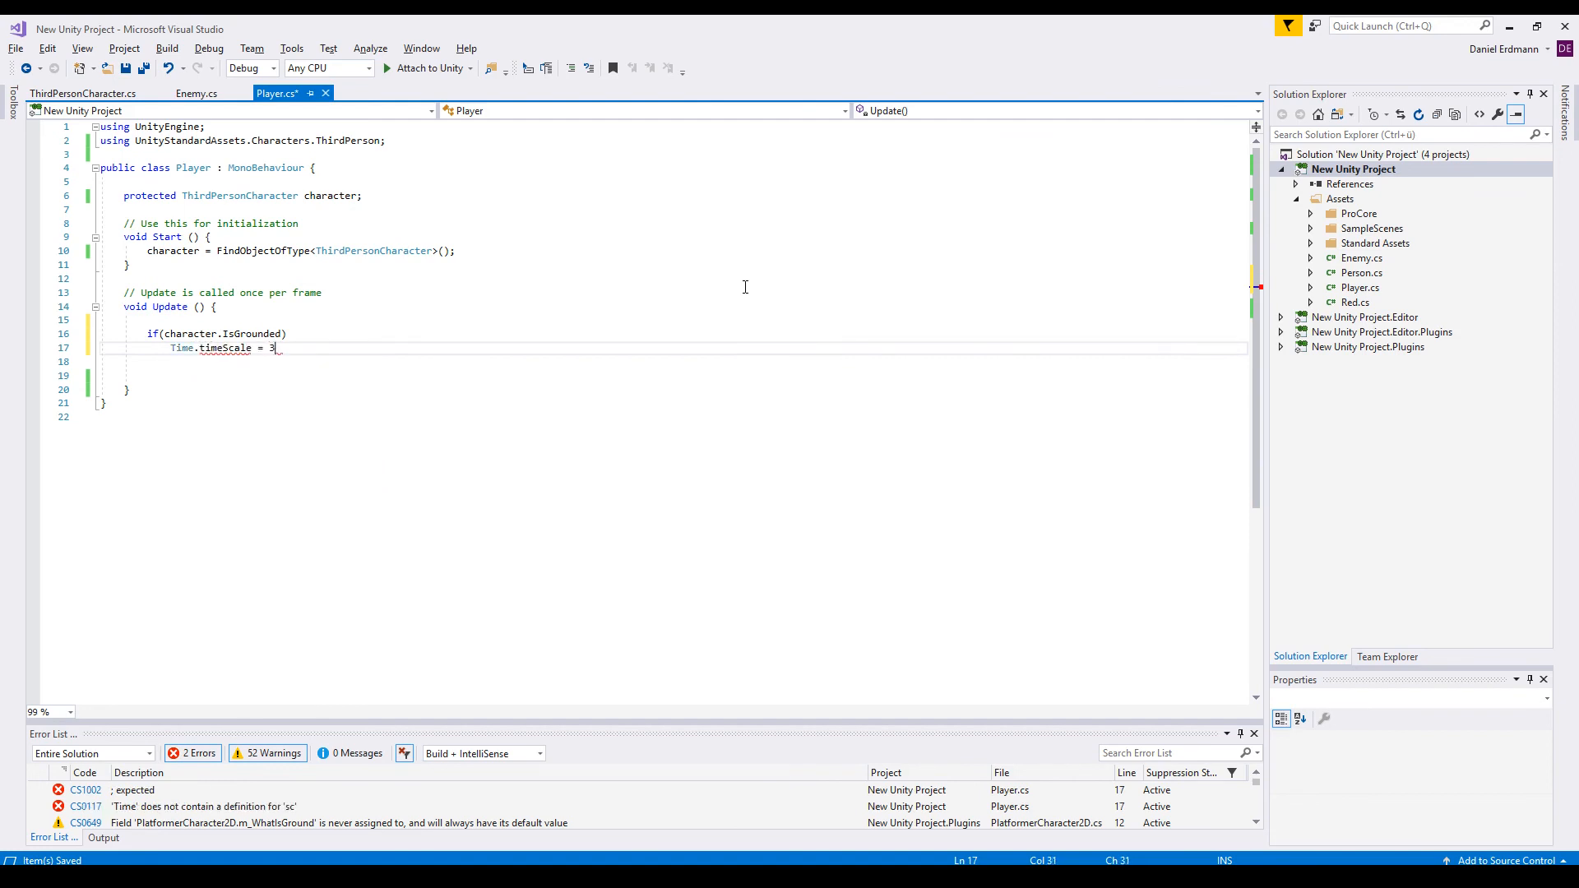
type("f;")
Add an else branch that sets Time.timeScale = 0.5f; and save Player.cs.
key("Return")
type("else")
key("Return")
type("Time.time")
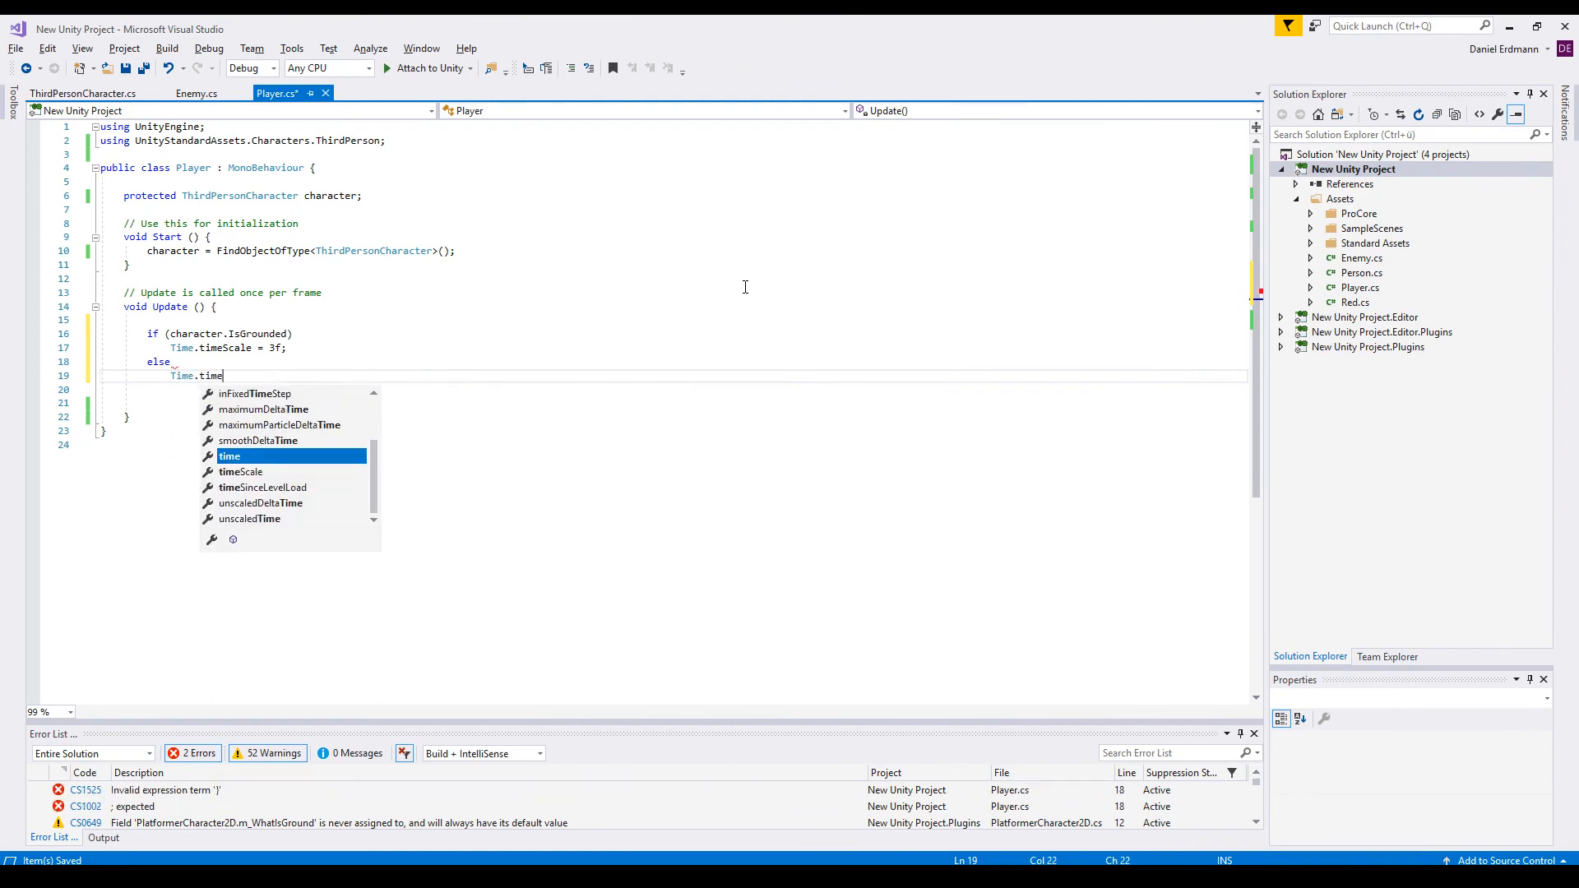
type("Scale")
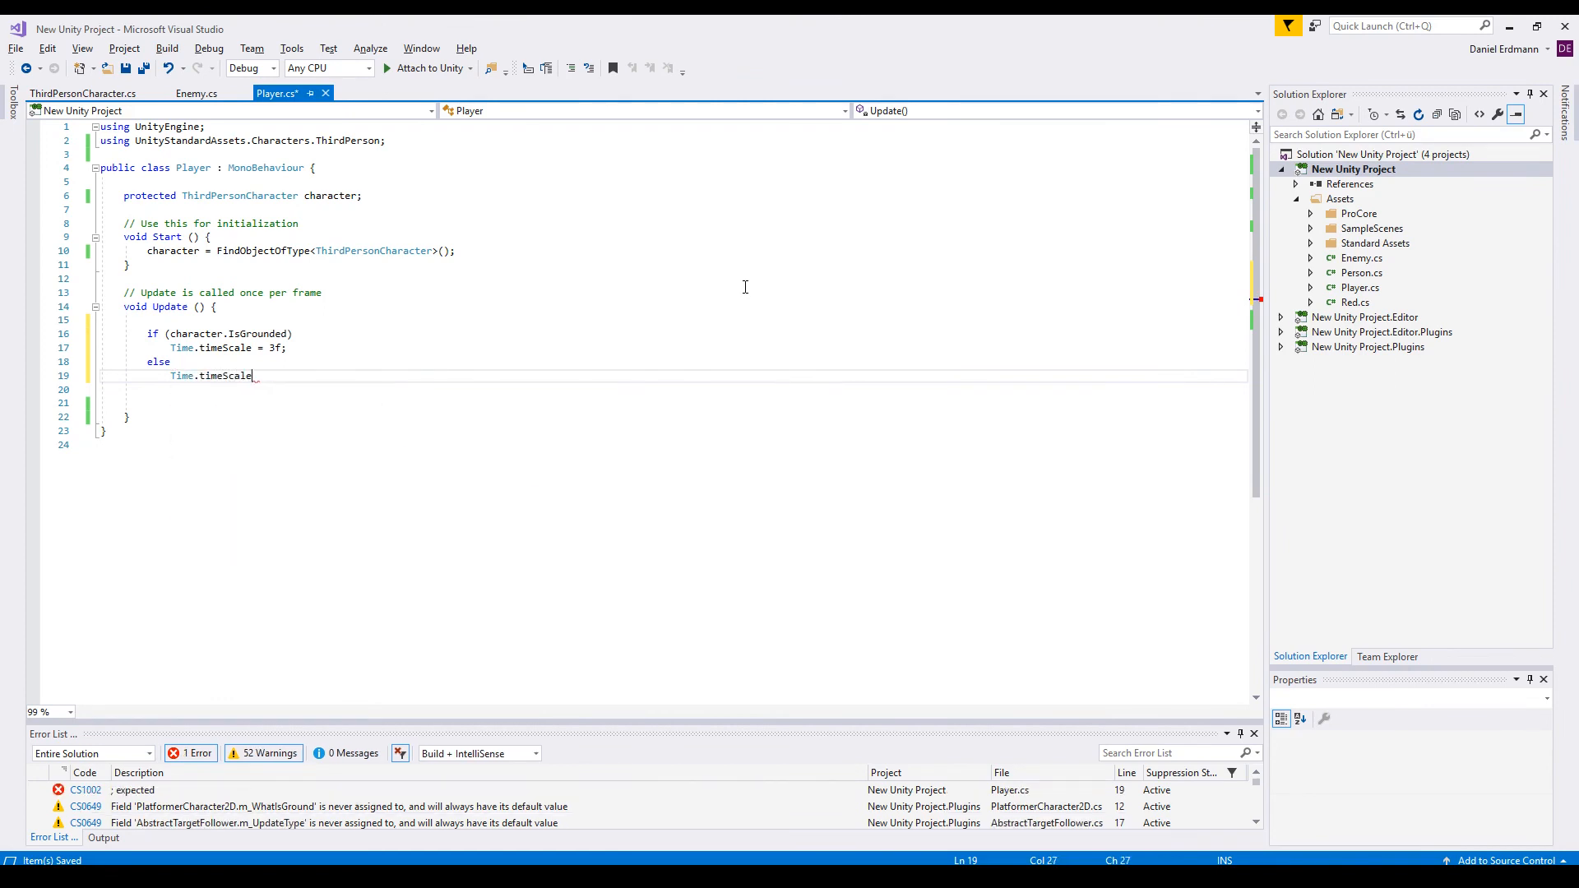
type(" = 0")
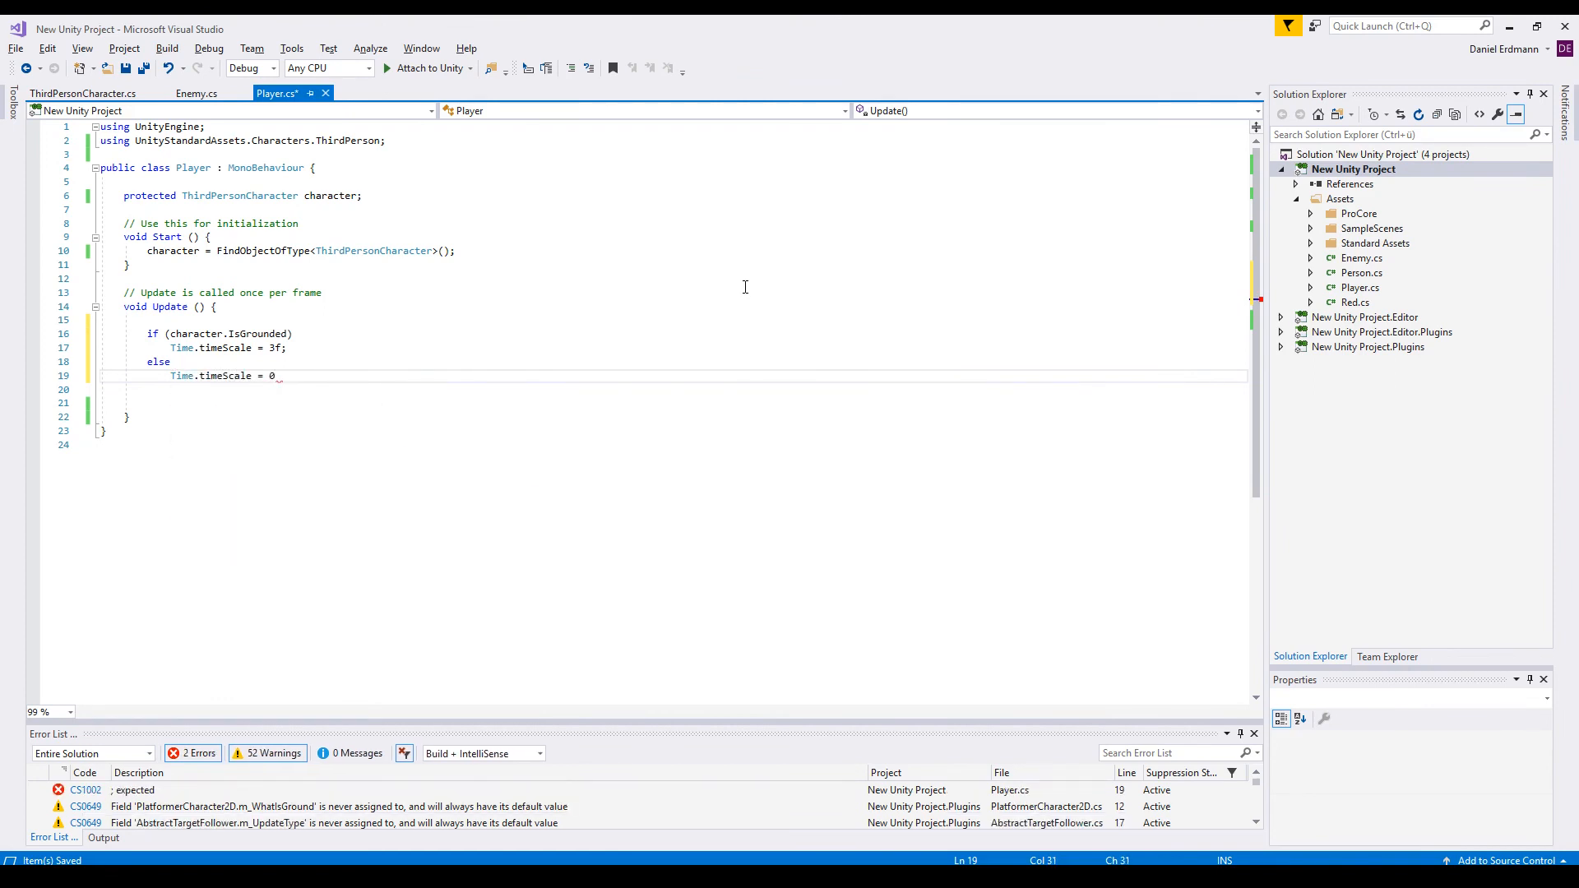
type(".5f;")
key("ctrl+s")
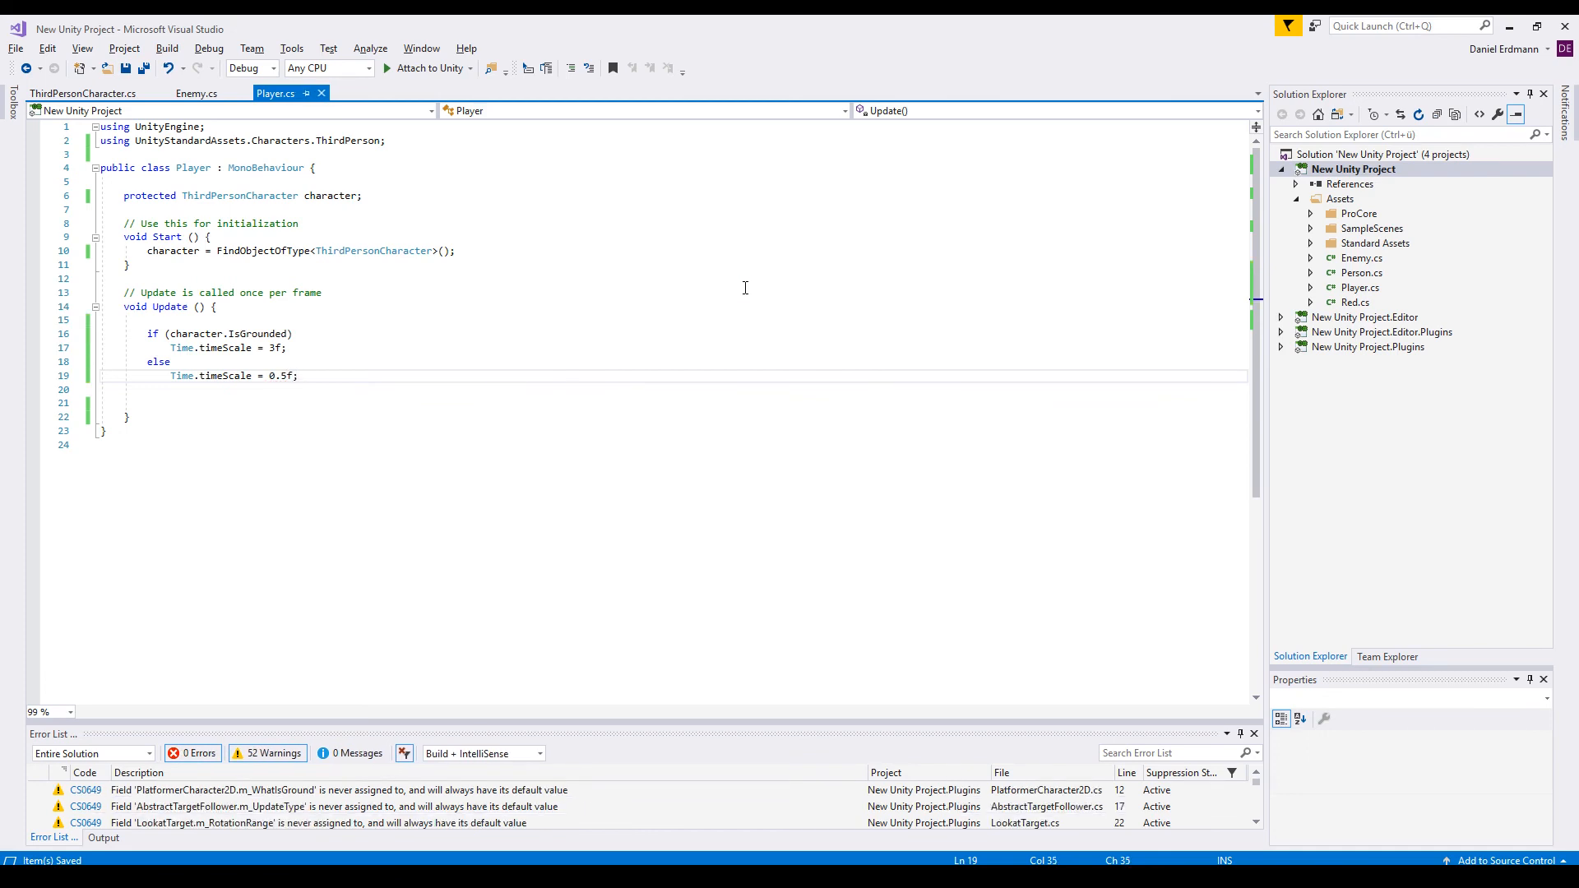
Switch to Unity, play the scene, and run and jump with the character to test the time scale change.
key("alt+Tab")
left_click(762, 64)
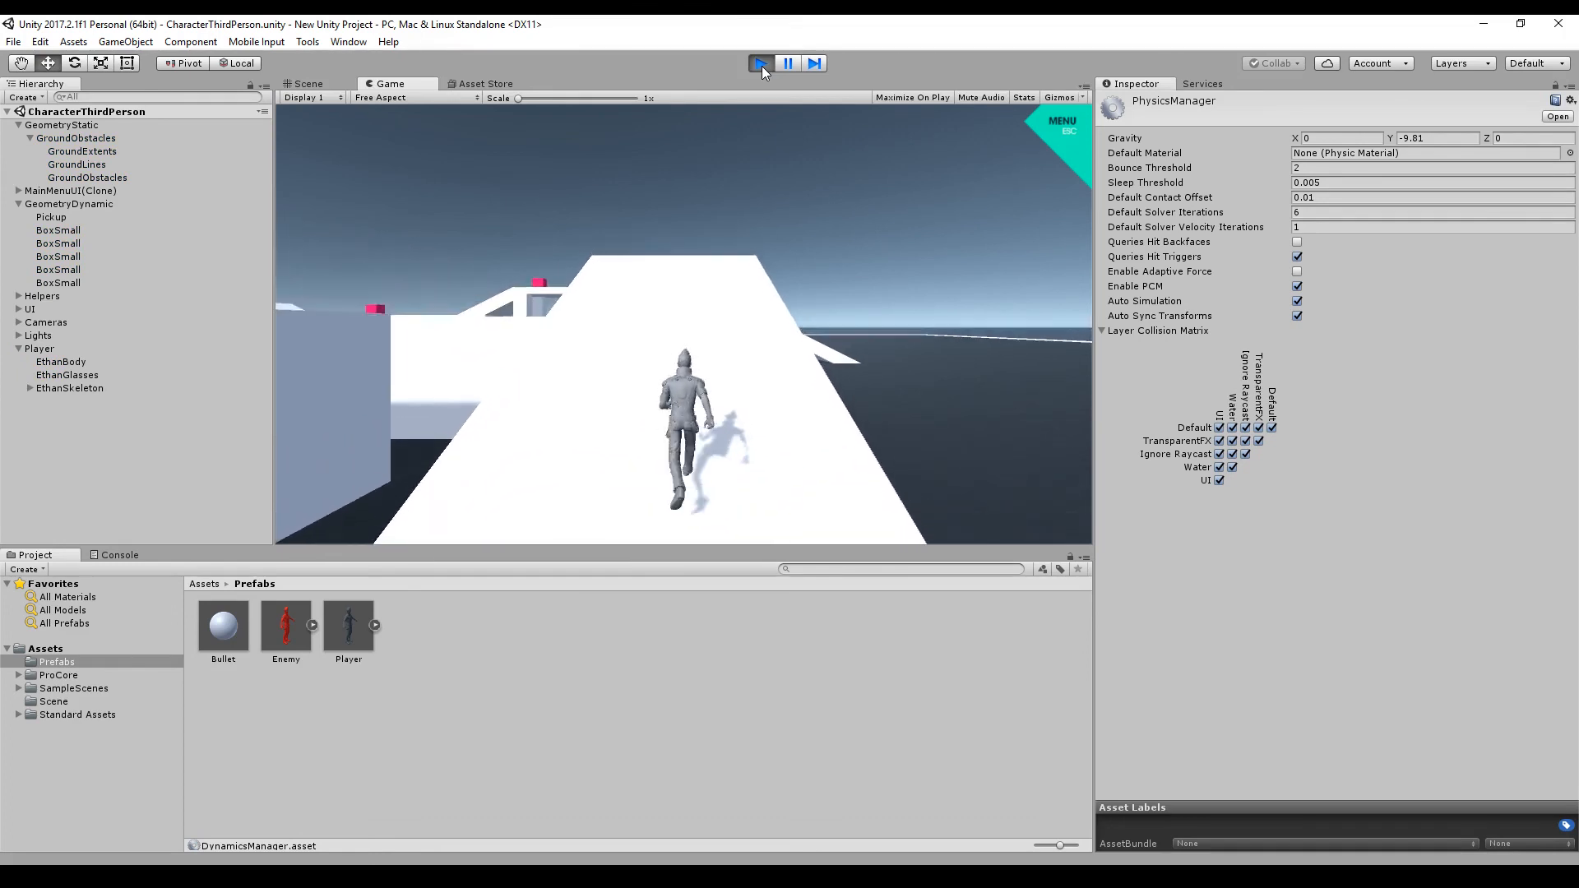
key("w")
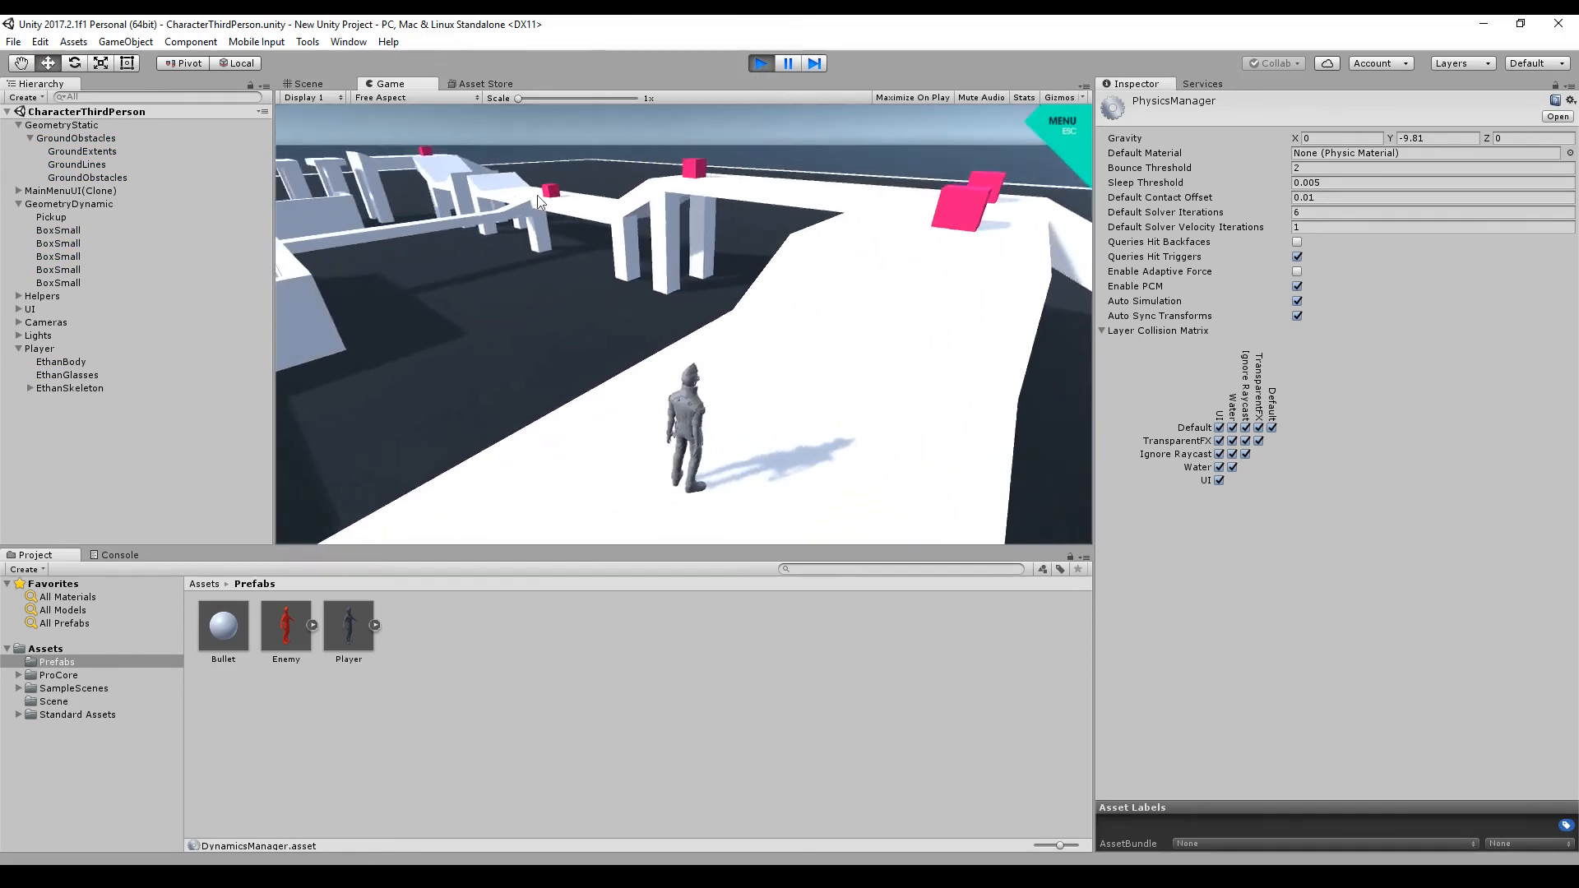
key("w")
key("space")
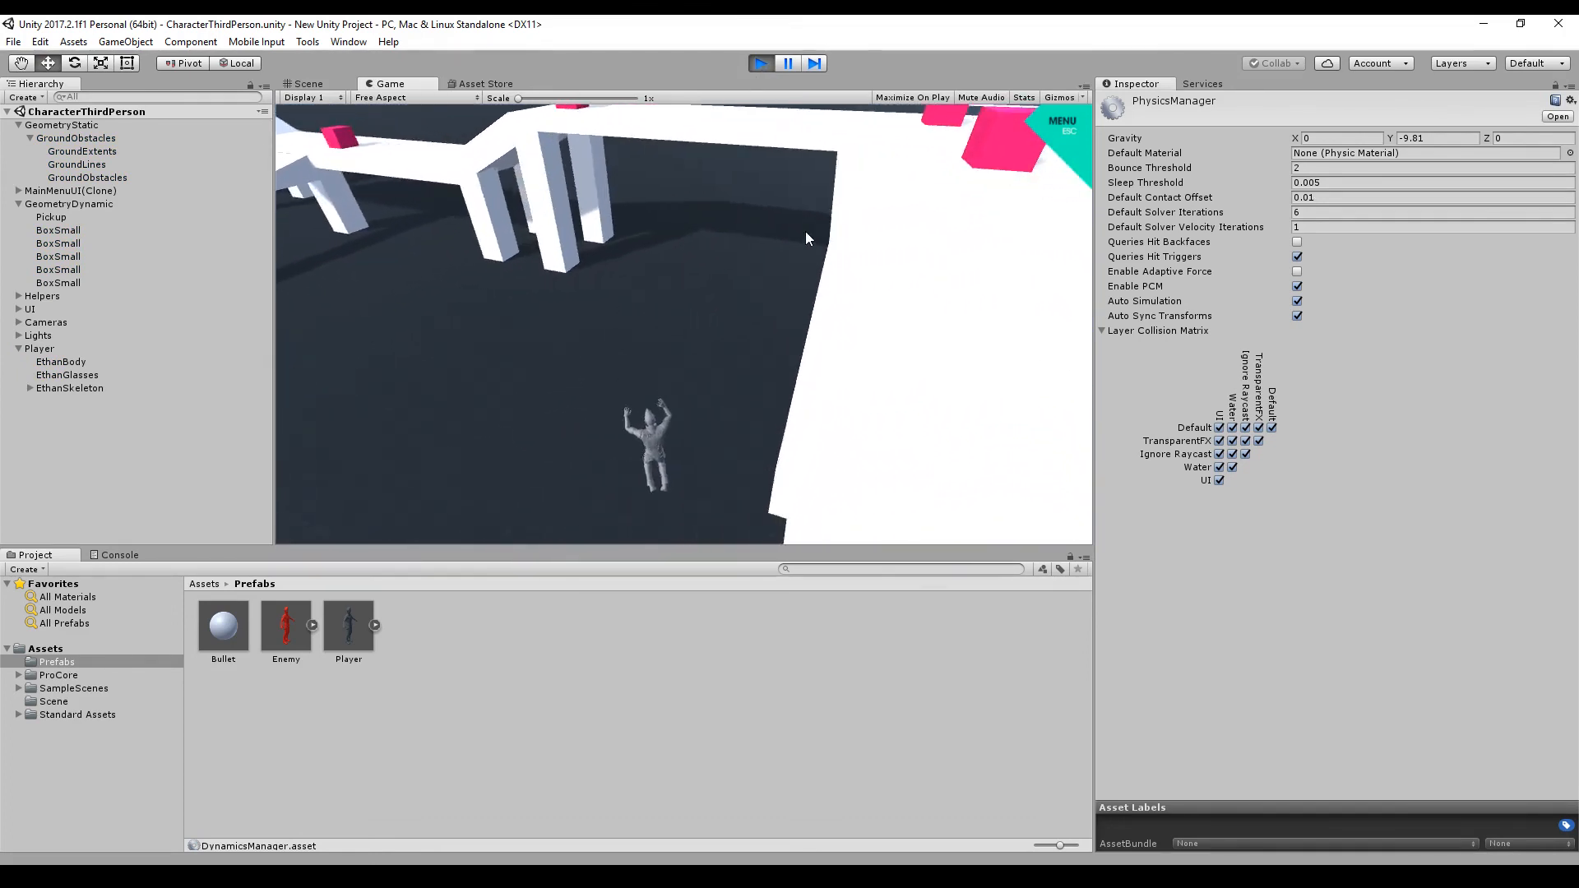
key("w")
key("w")
key("a")
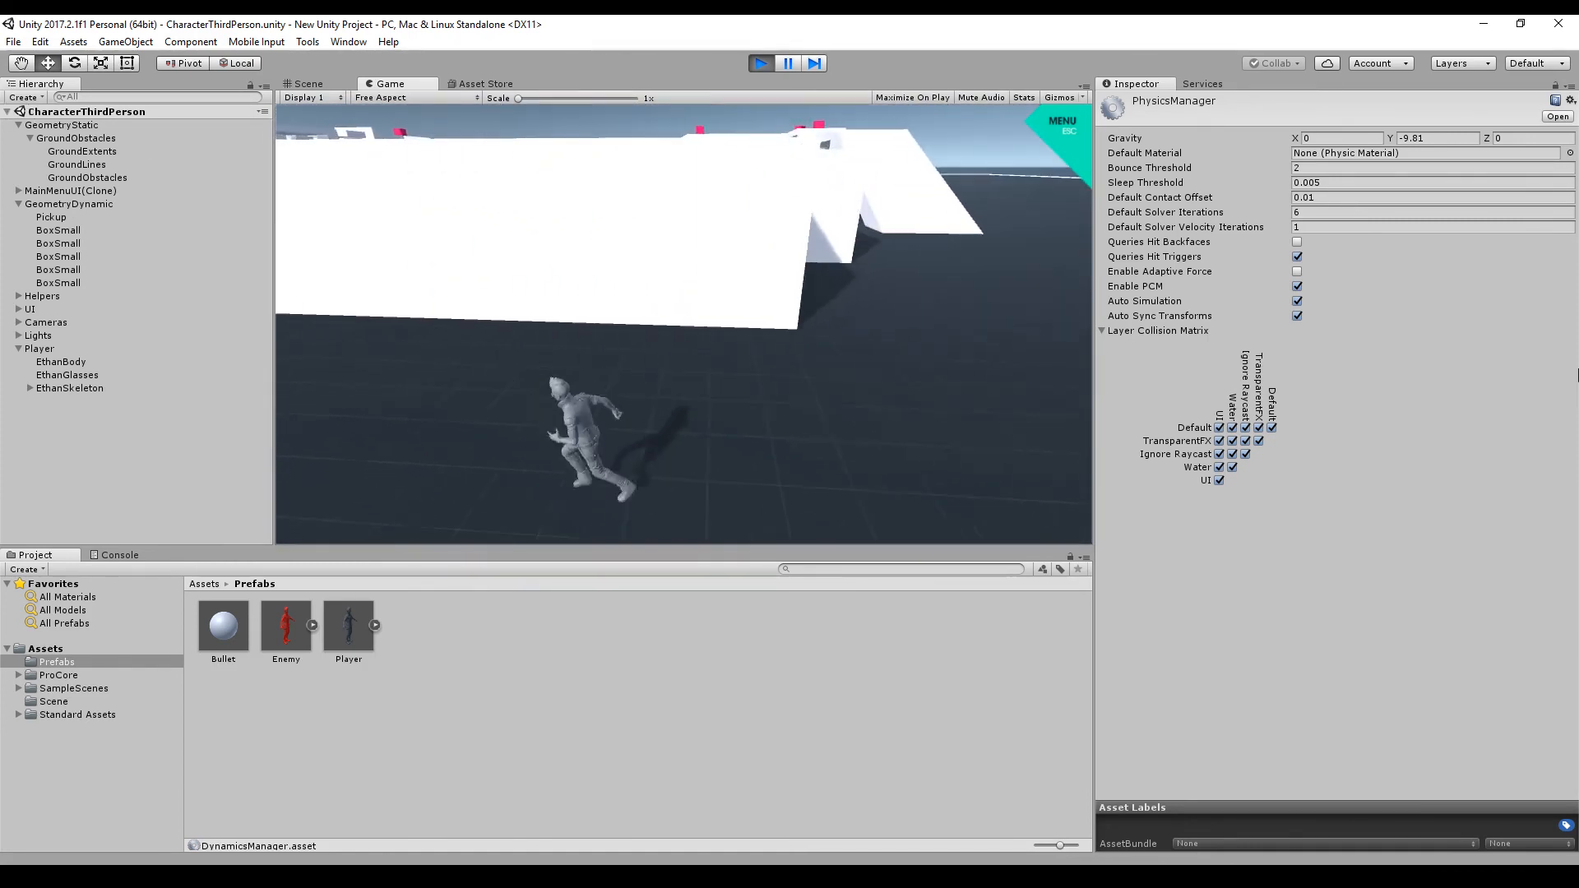
key("a")
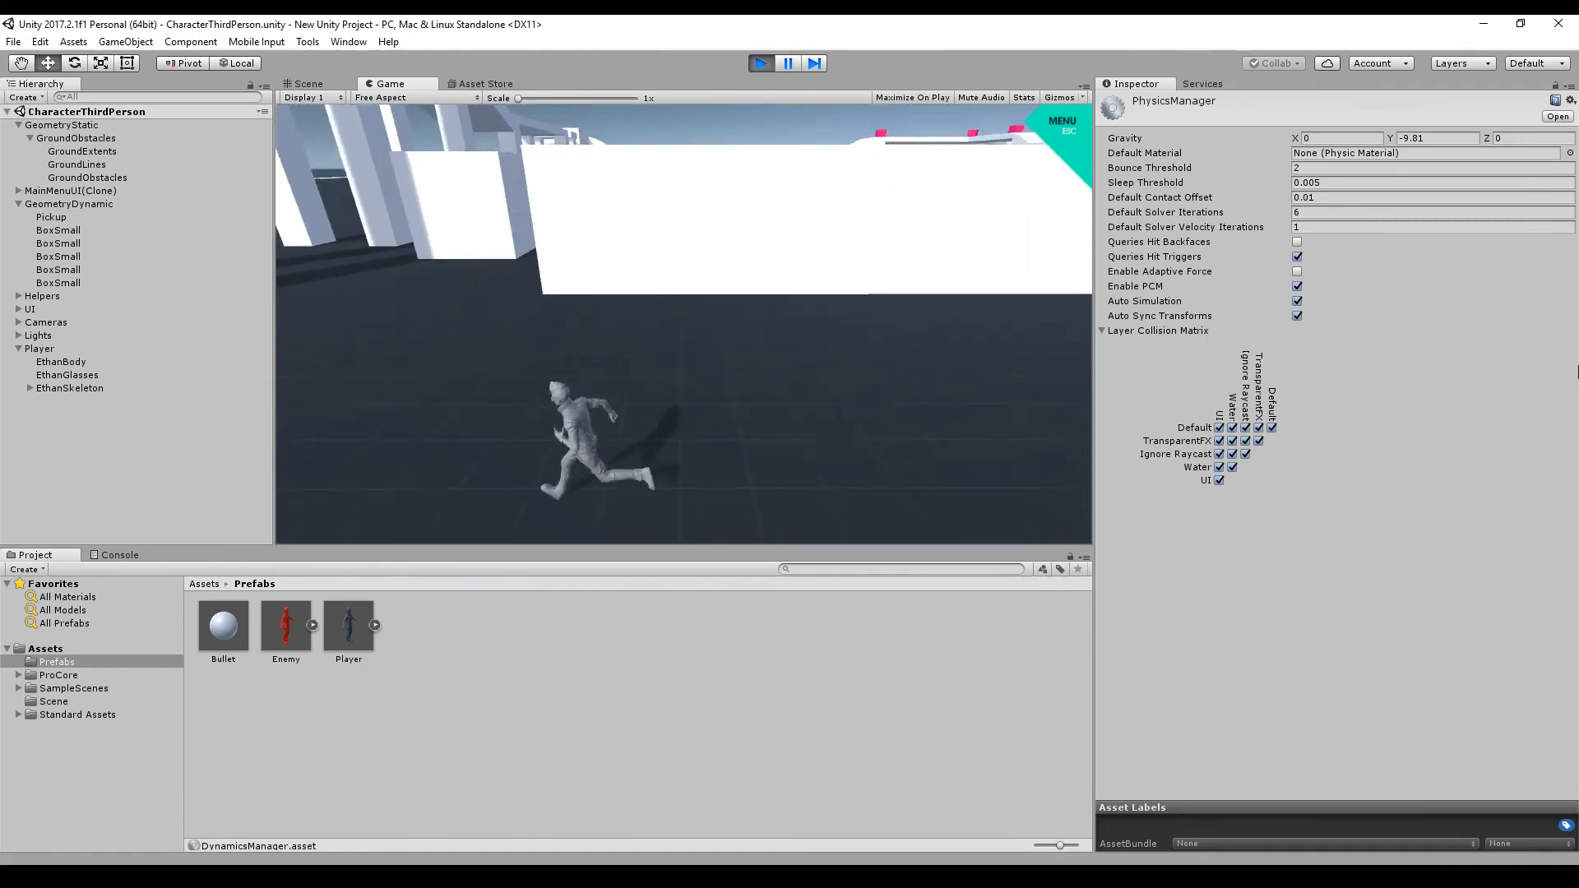
key("a")
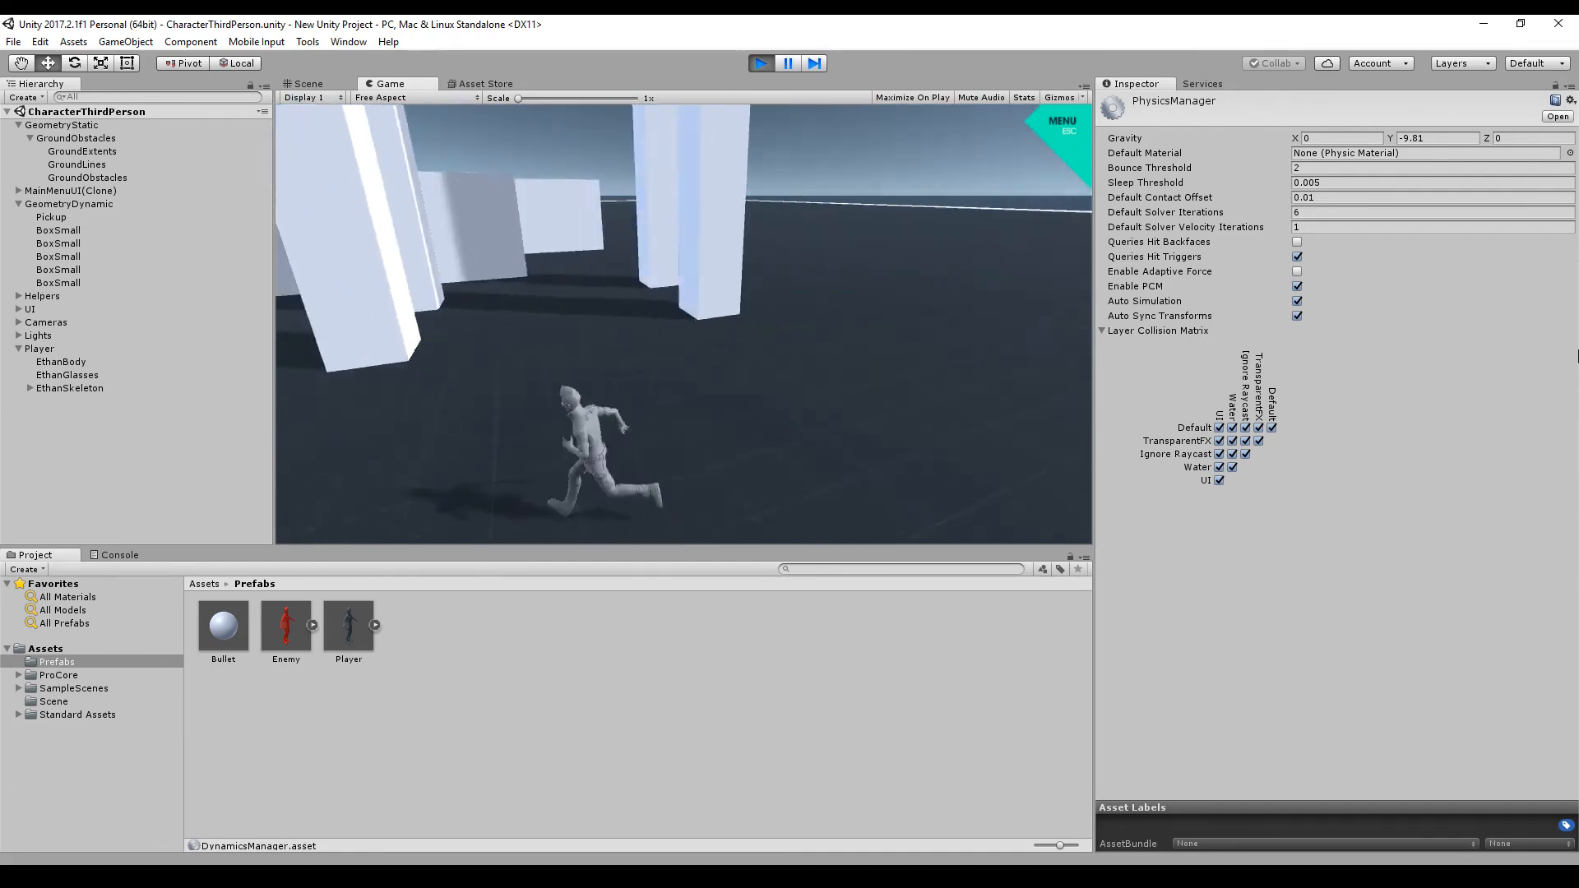